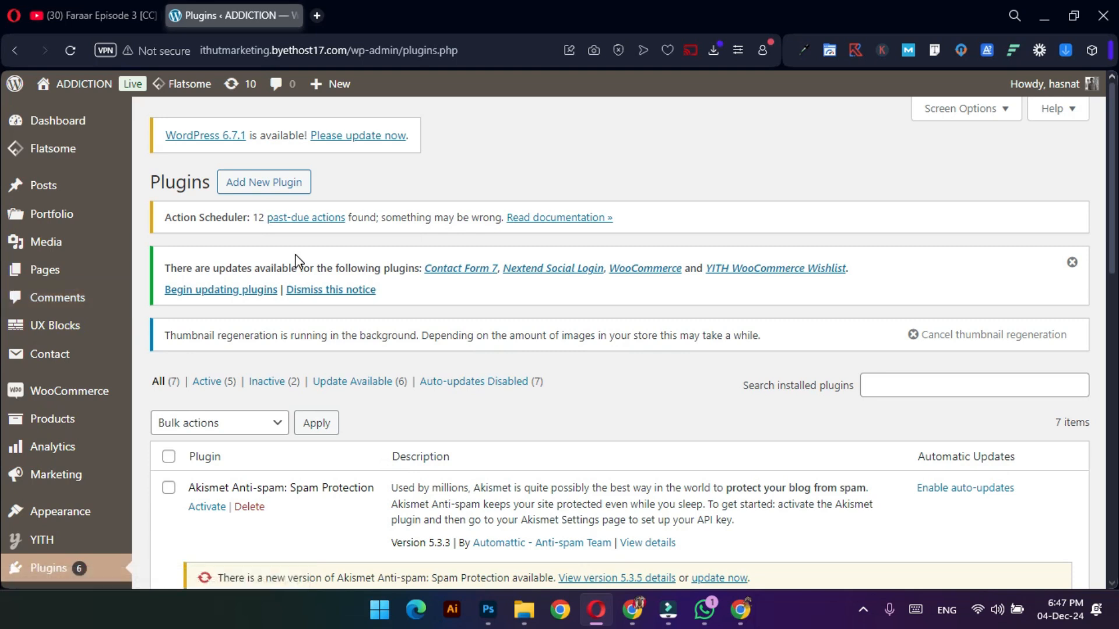
Open the plugin upload form for adding a new plugin to the site.
scroll(343, 243, down, 3)
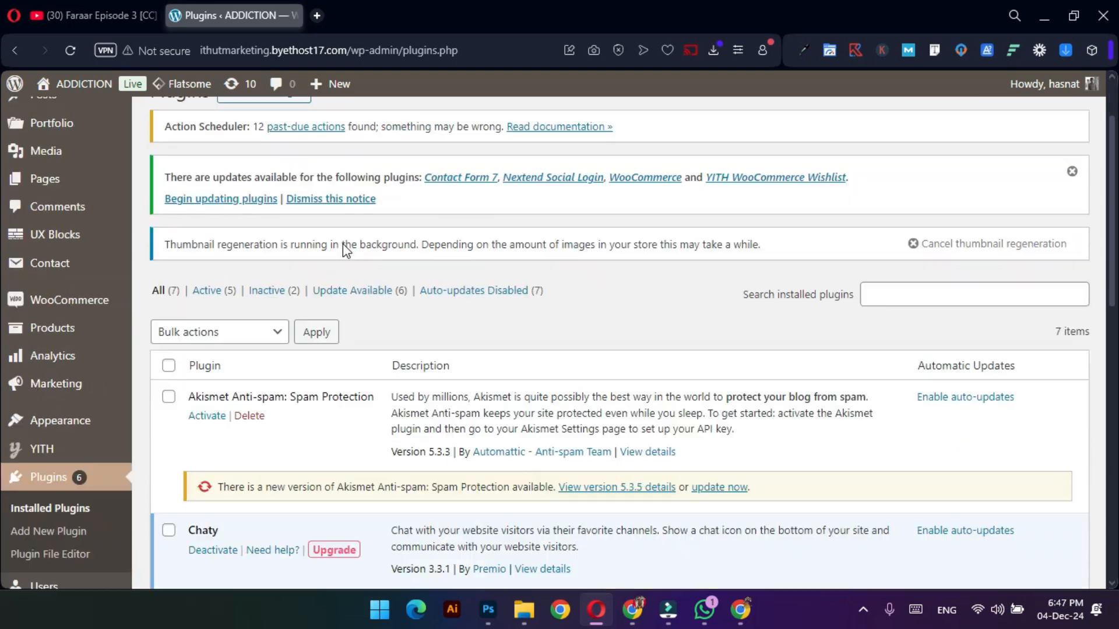
click(49, 414)
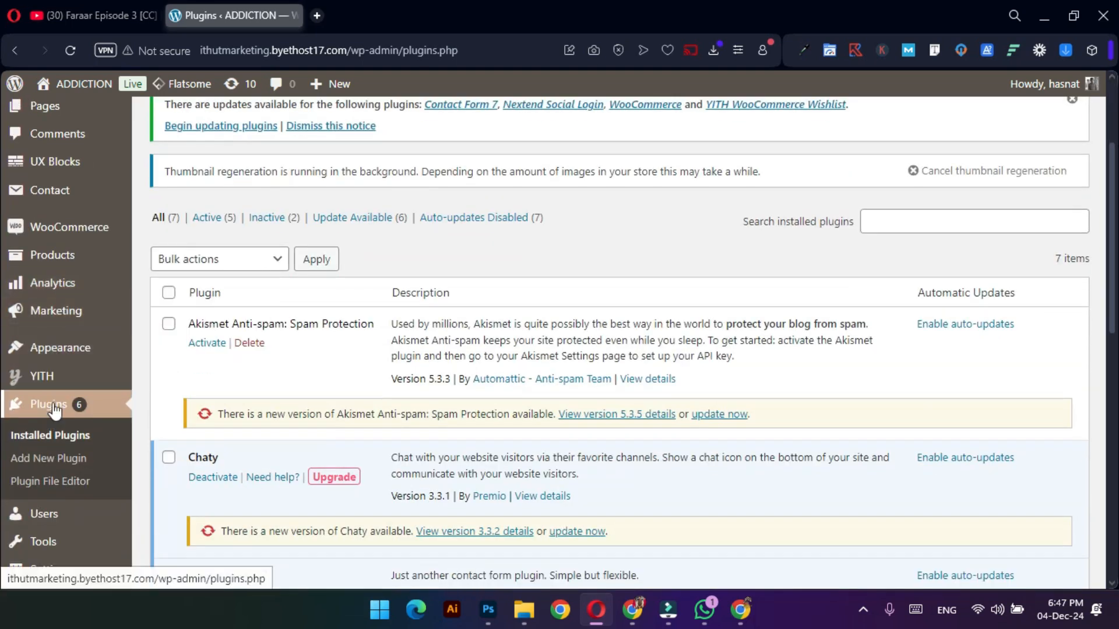
click(286, 185)
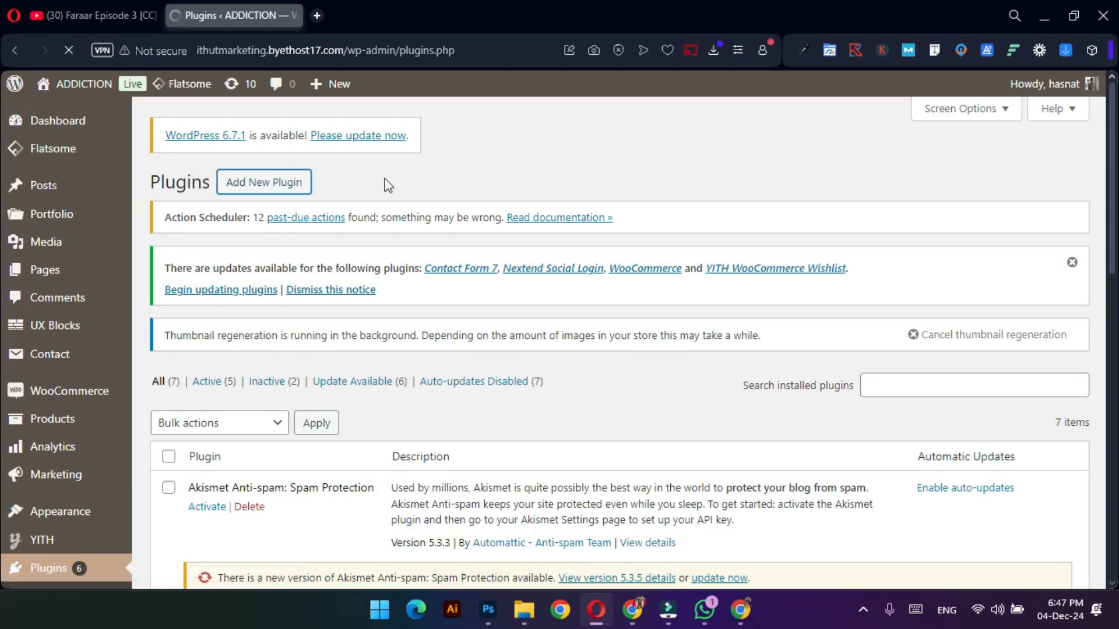
click(263, 183)
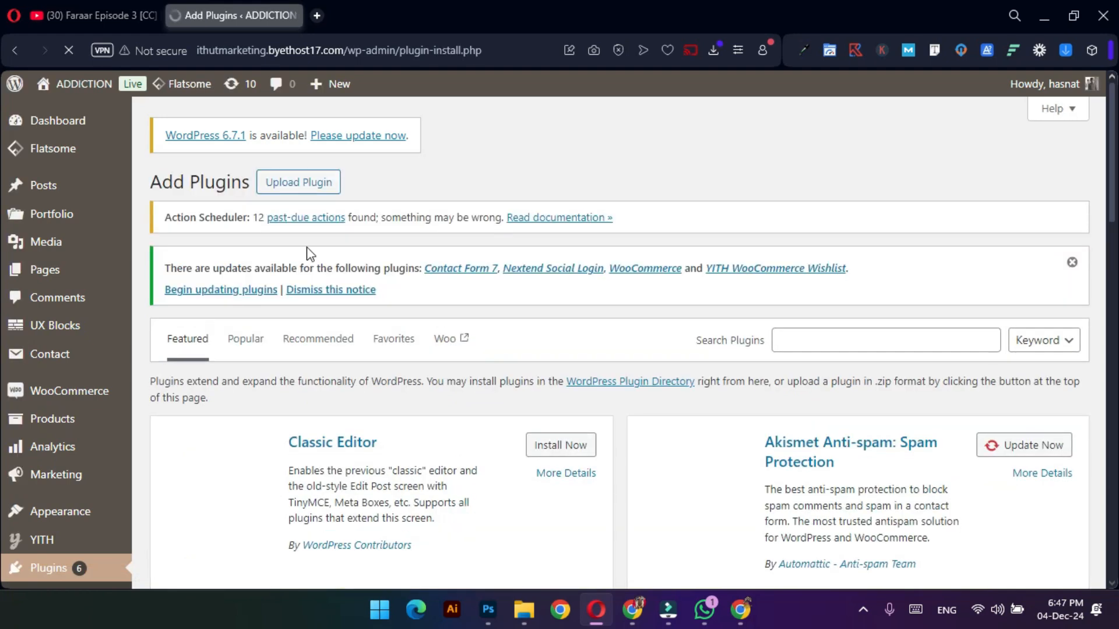
click(300, 186)
Choose wp-reset.zip from the wp-reset-pro.6.16 folder in Downloads as the plugin file to upload.
click(500, 456)
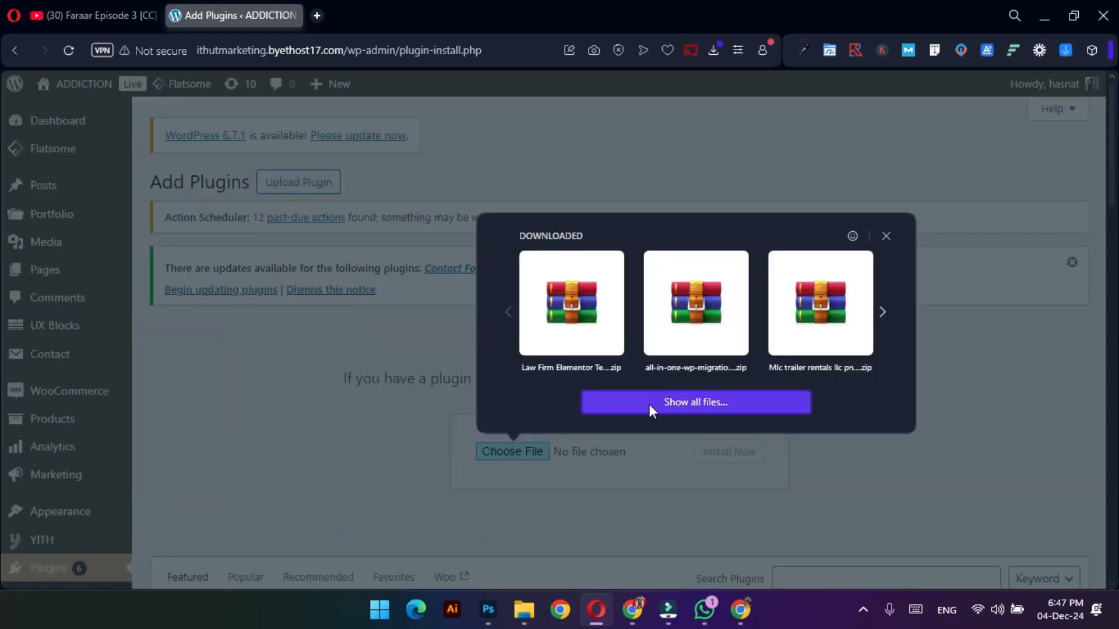
click(652, 408)
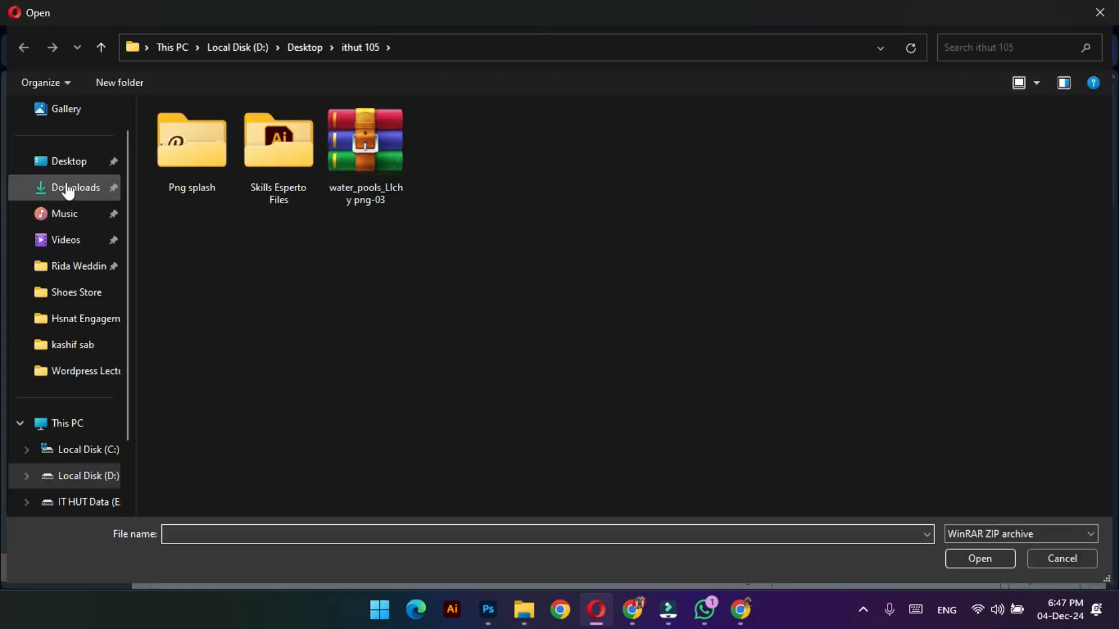
click(68, 188)
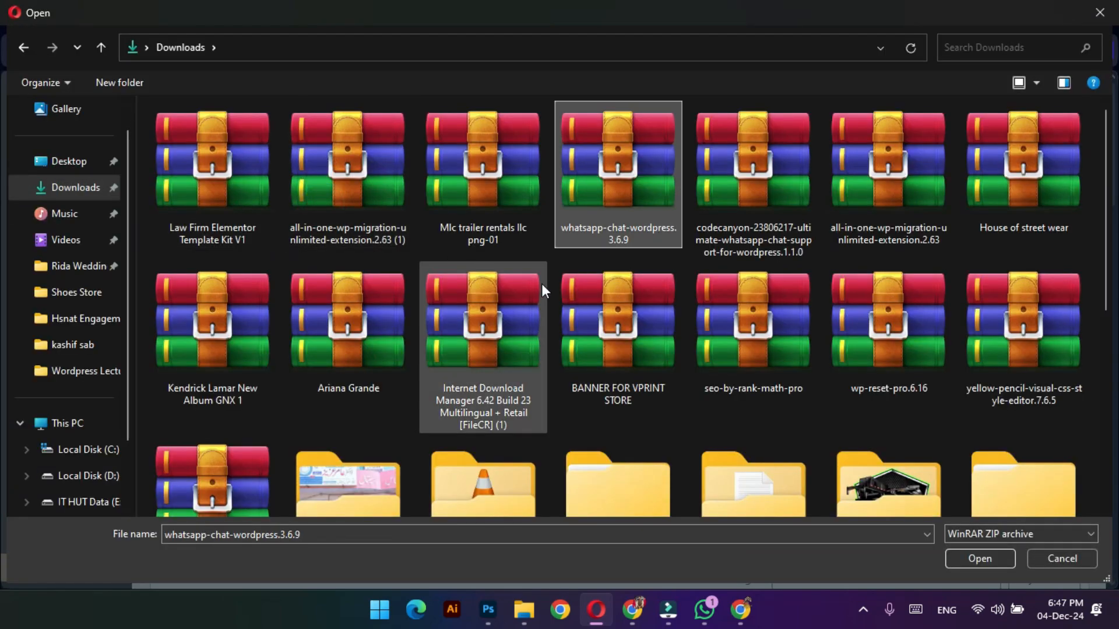
key(w)
scroll(838, 411, up, 3)
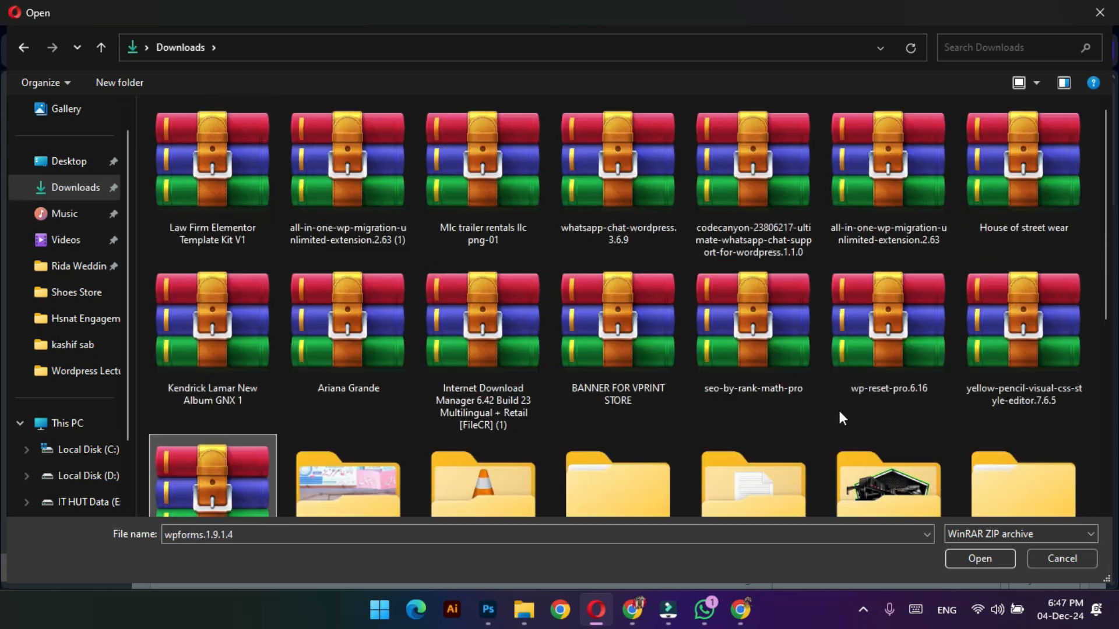
click(899, 372)
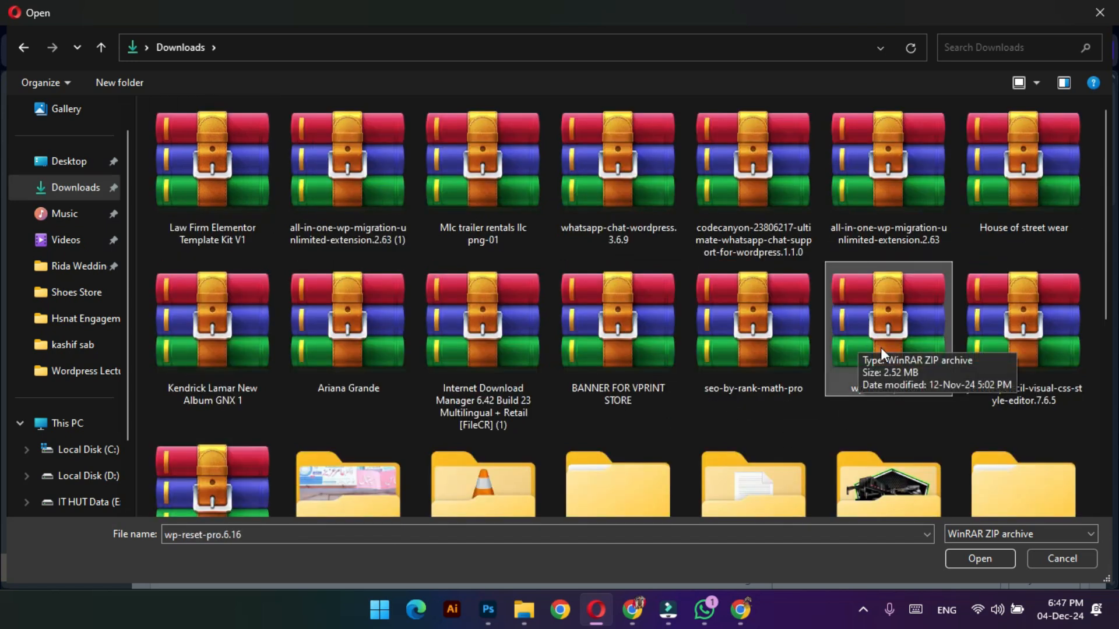
scroll(892, 338, down, 3)
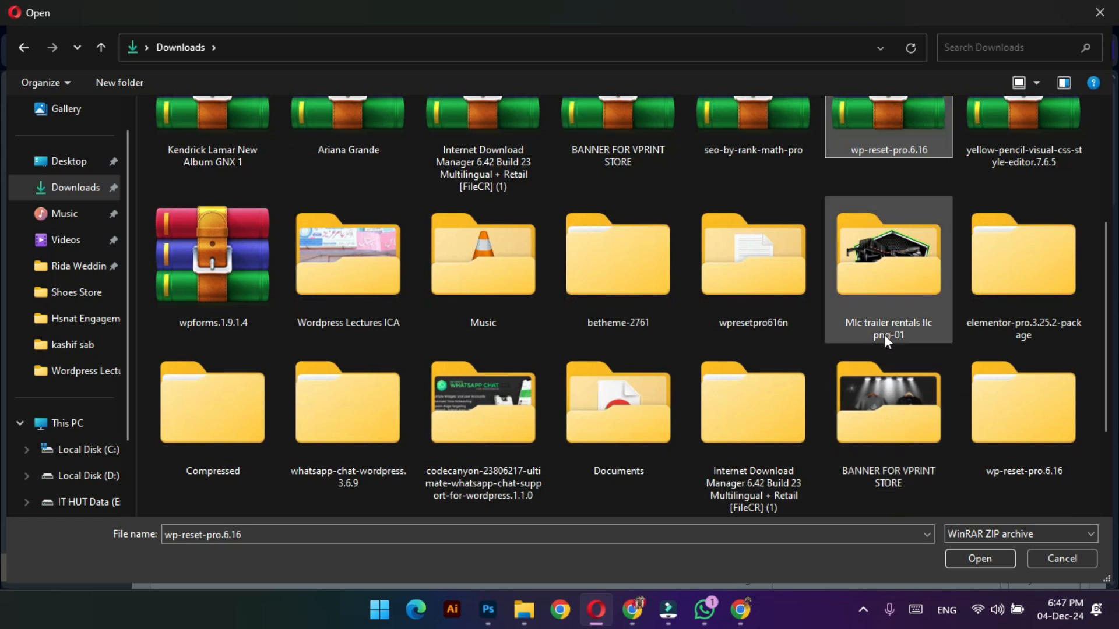
key(w)
key(w)
key(w)
key(w)
key(w)
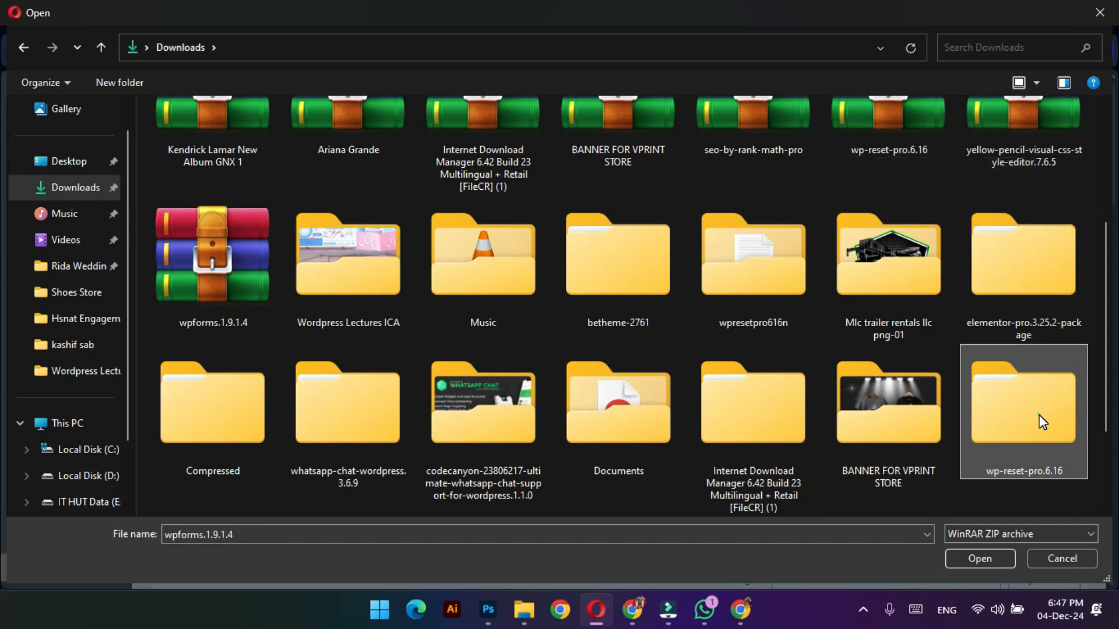
double_click(1029, 393)
double_click(232, 156)
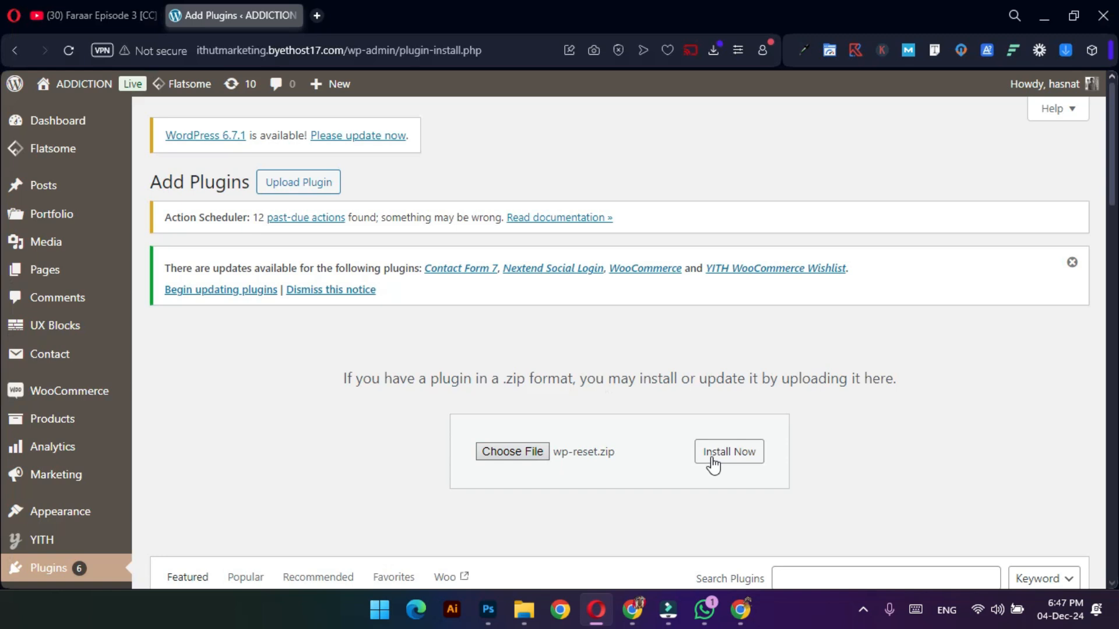
Install the plugin from the chosen wp-reset.zip file and activate it.
click(713, 466)
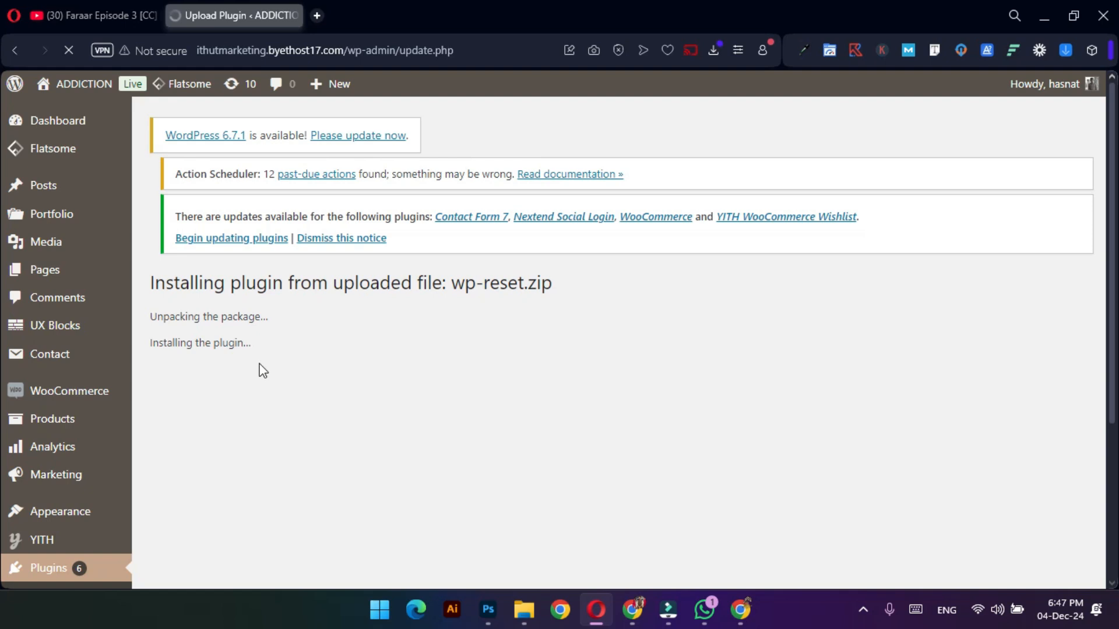
click(205, 402)
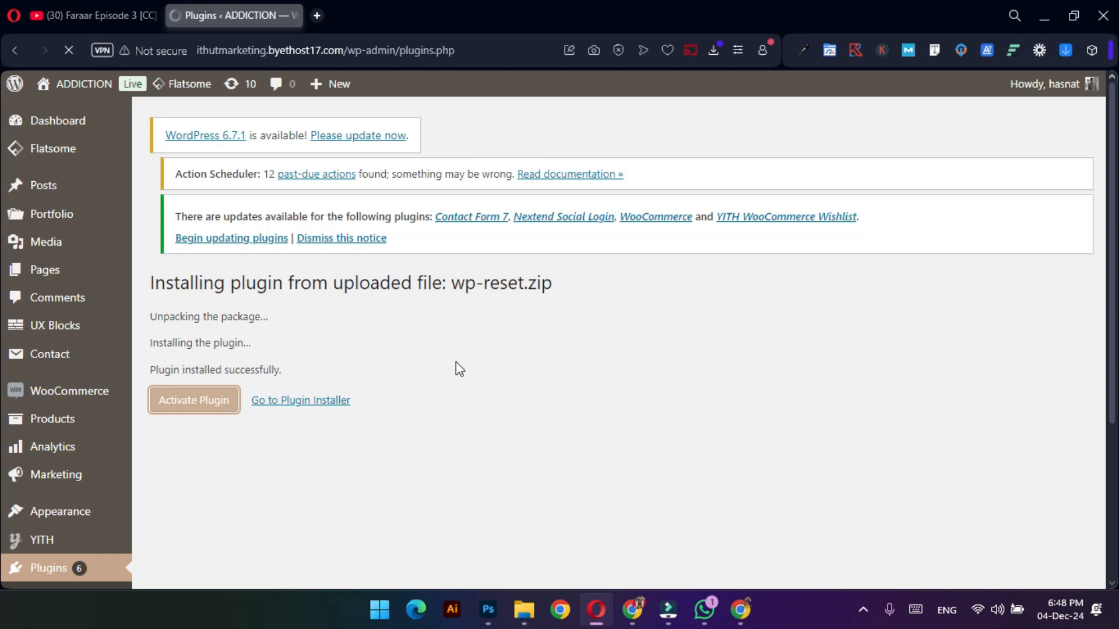
Dismiss the WP Reset PRO welcome notice and open the plugin's tools page.
scroll(398, 345, down, 15)
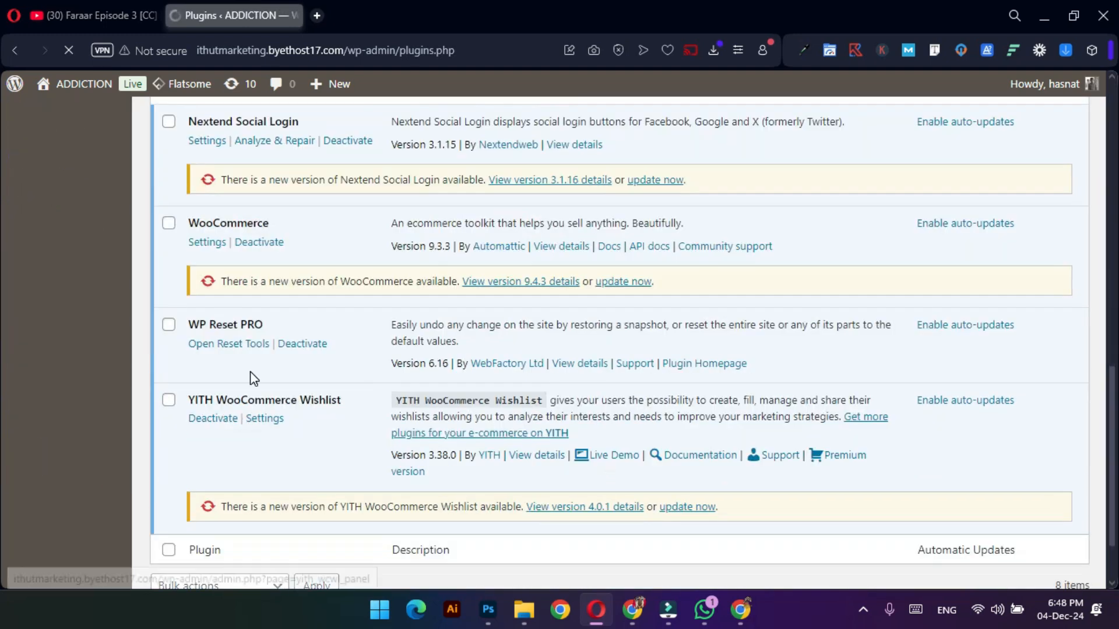
scroll(154, 310, up, 12)
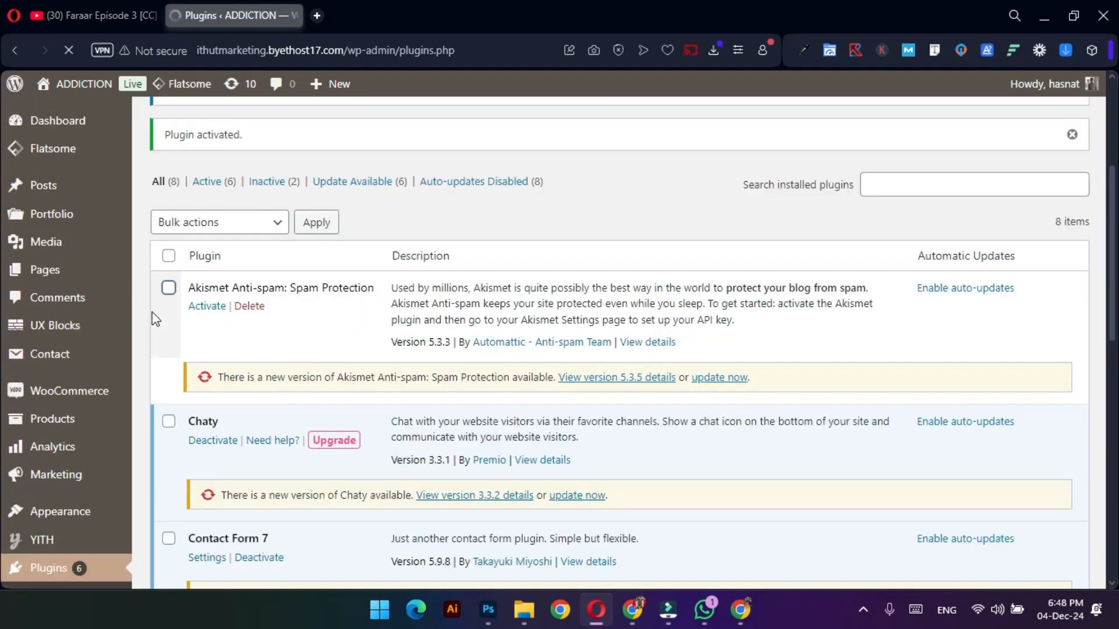
scroll(24, 443, down, 5)
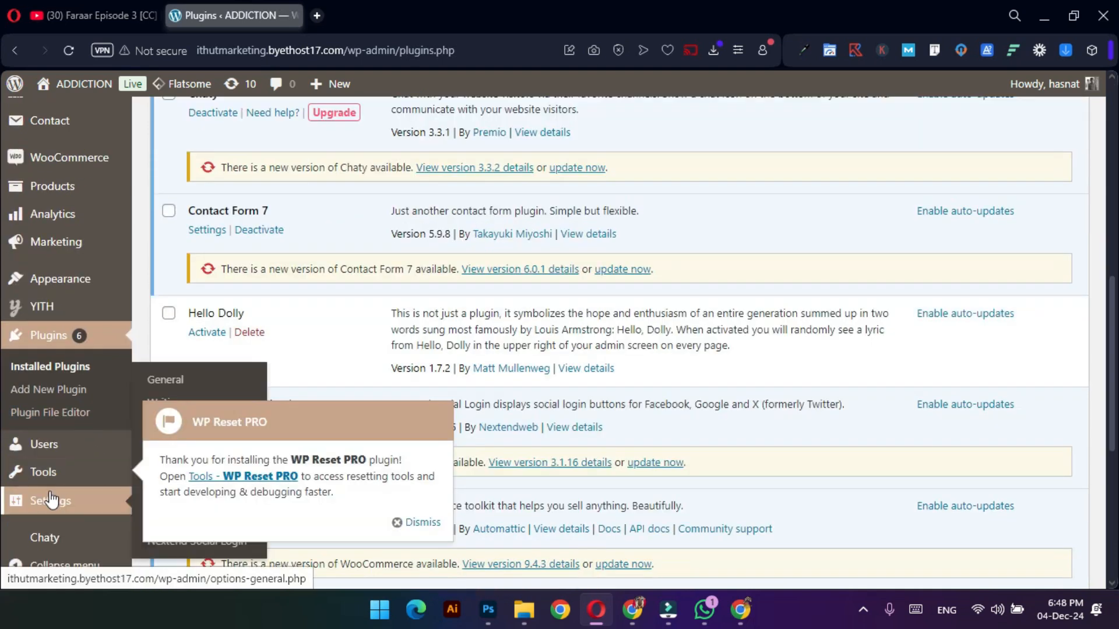
click(409, 522)
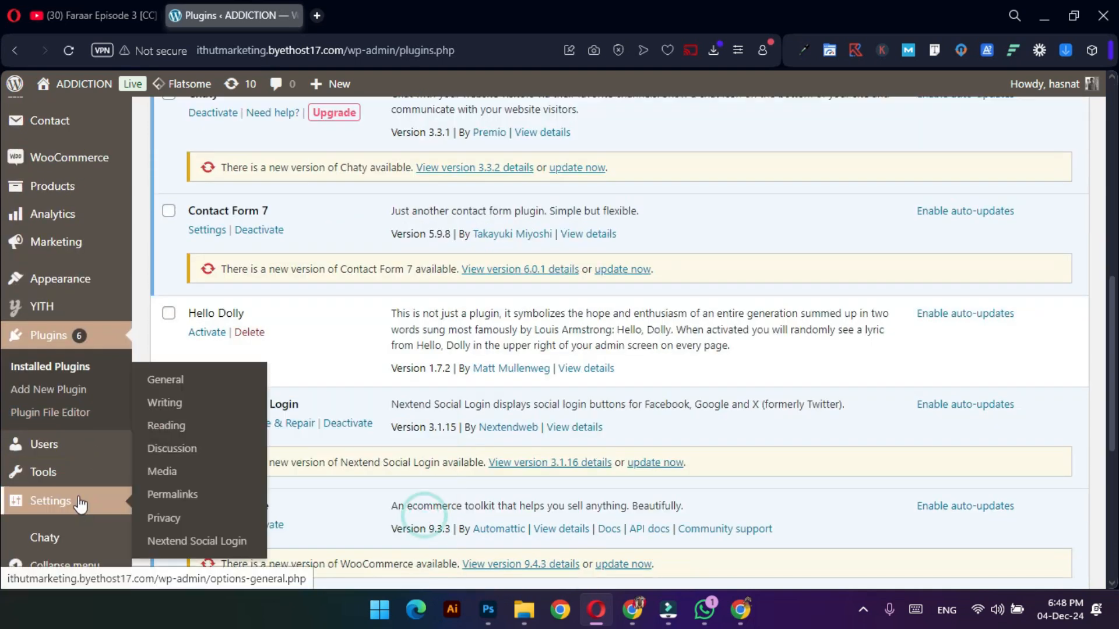
mouse_move(99, 475)
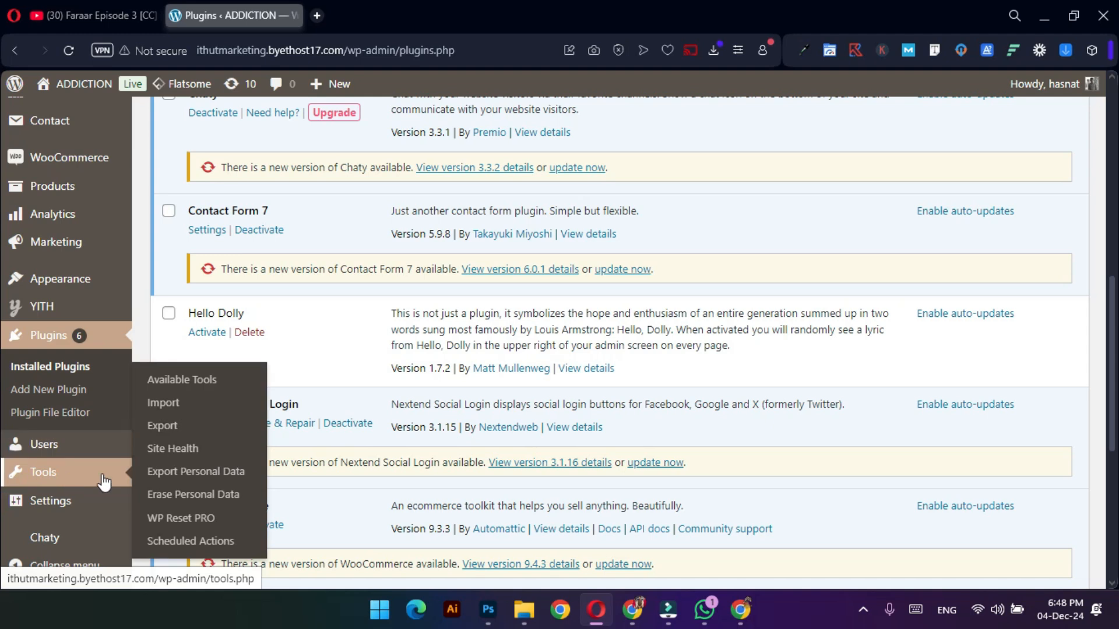
click(194, 523)
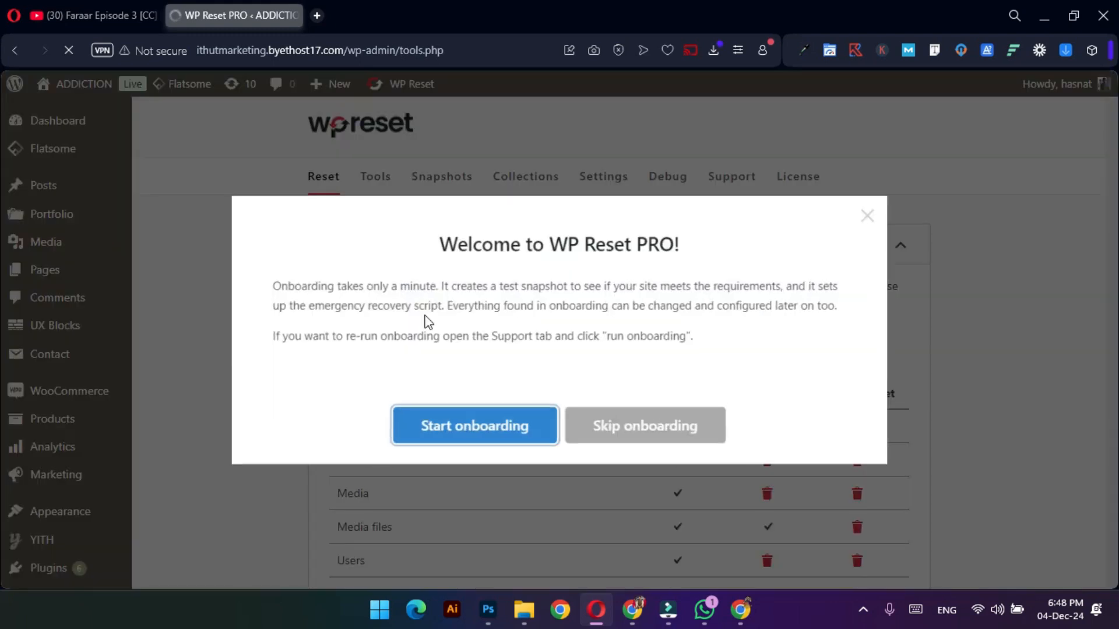
Complete the WP Reset PRO onboarding, keeping both automatic snapshot options on and installing the Emergency Recovery Script on the server.
click(475, 425)
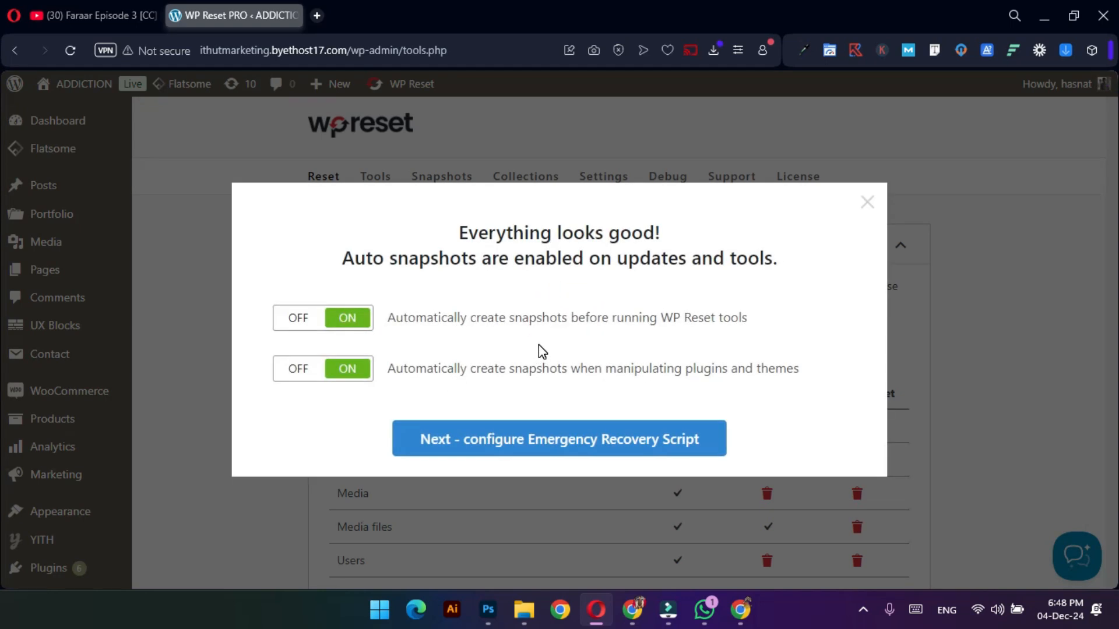
click(507, 428)
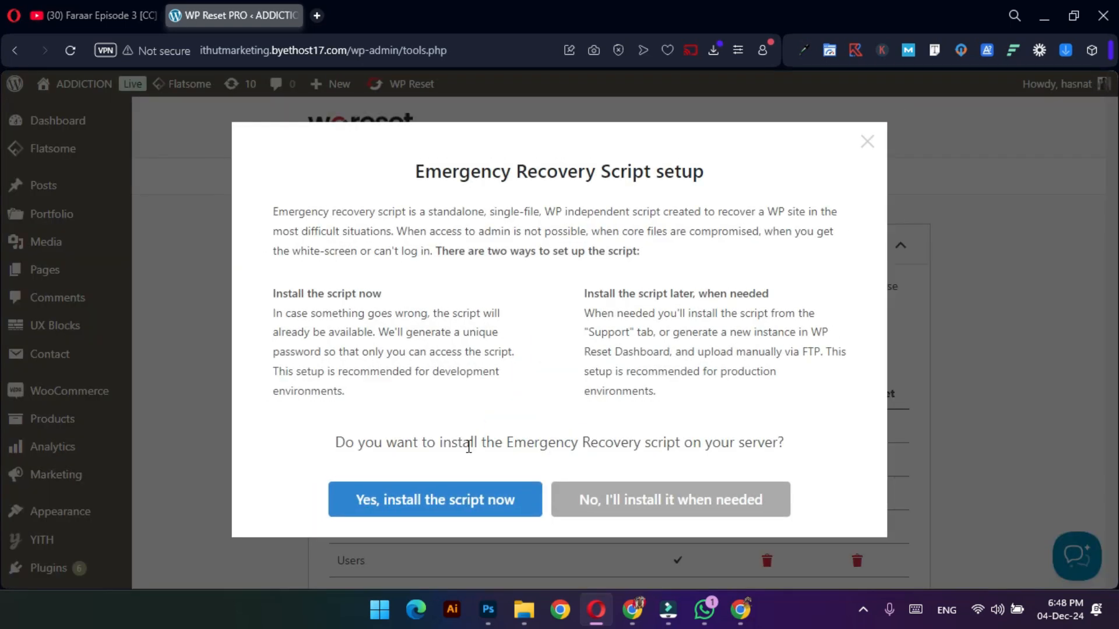
click(475, 505)
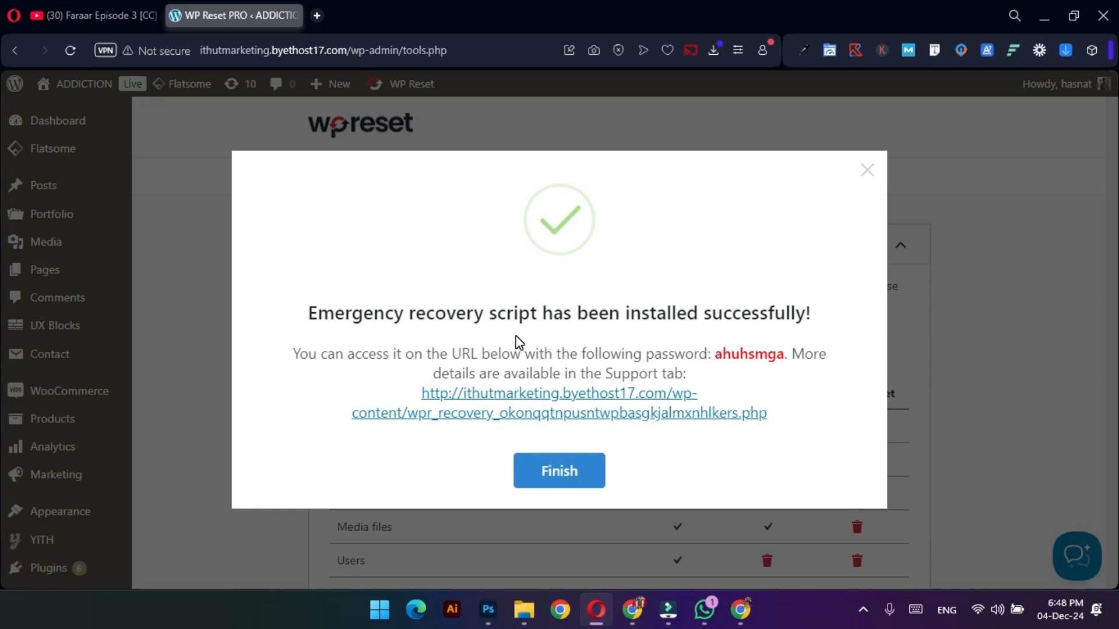
click(563, 481)
Run the Nuclear Site Reset with Reactivate WP Reset plugin enabled, entering "reset" as confirmation and approving deletion of all custom files and data.
scroll(551, 460, down, 10)
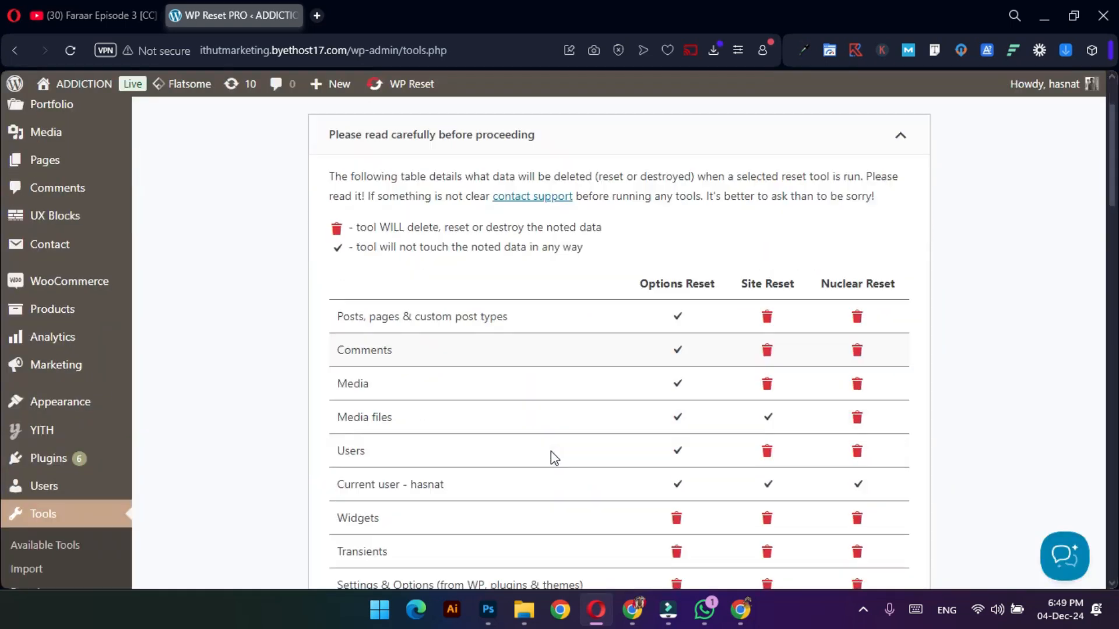
scroll(548, 460, down, 13)
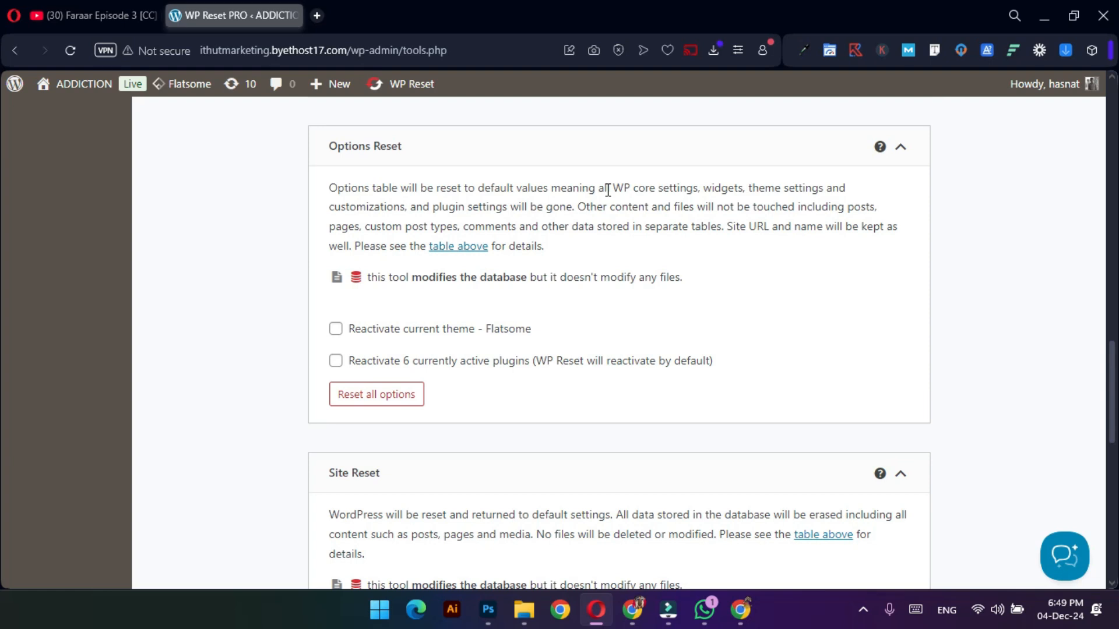
scroll(607, 190, down, 5)
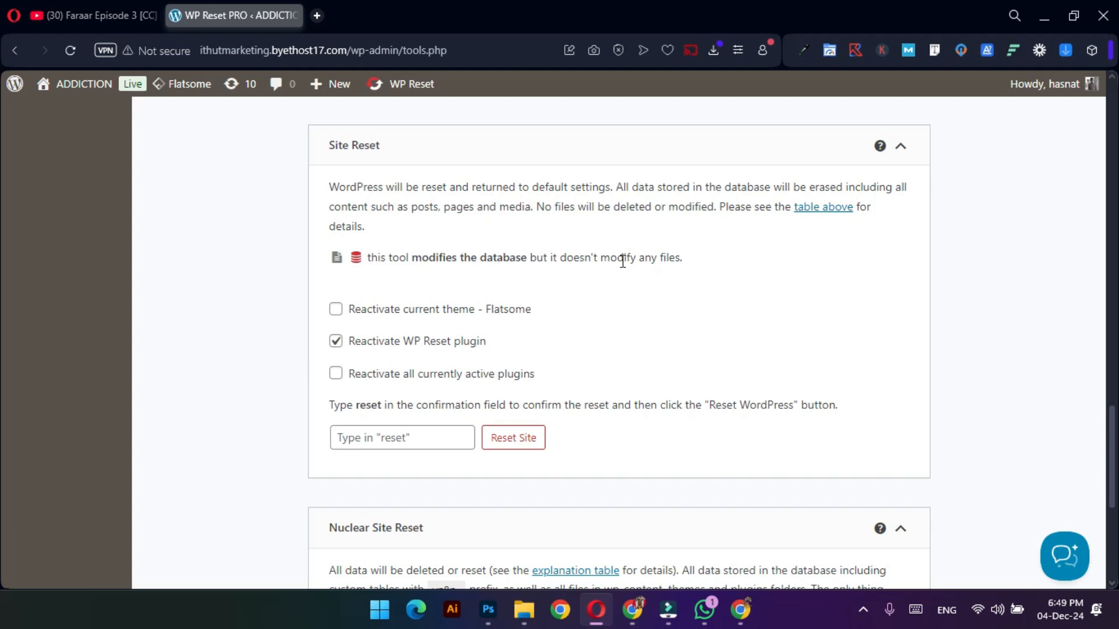
scroll(623, 261, down, 5)
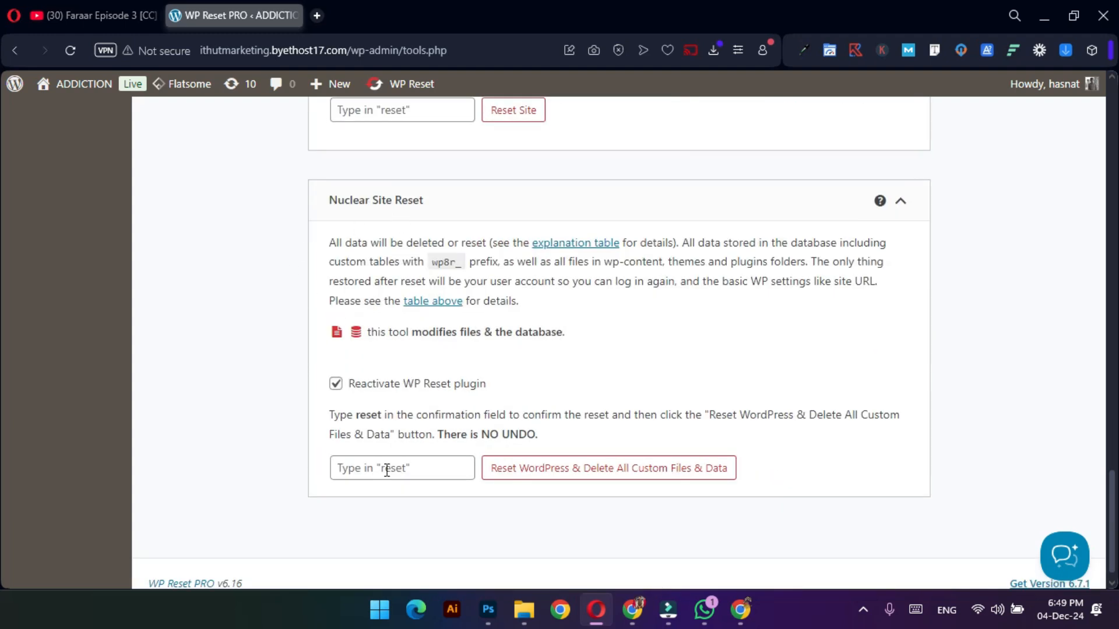
click(406, 463)
text(reset)
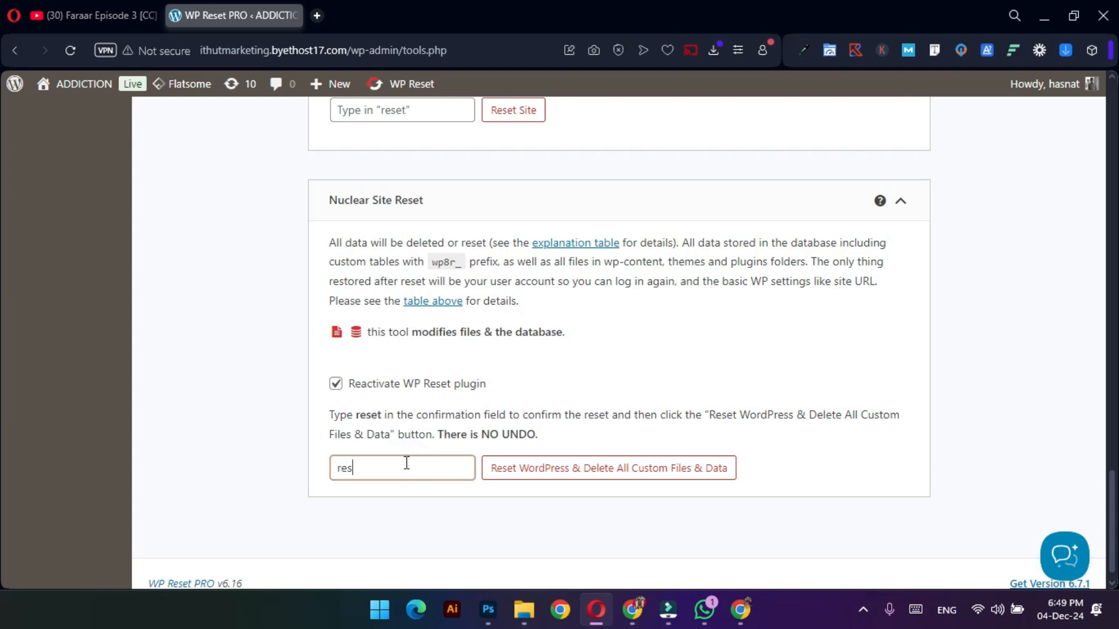
click(535, 468)
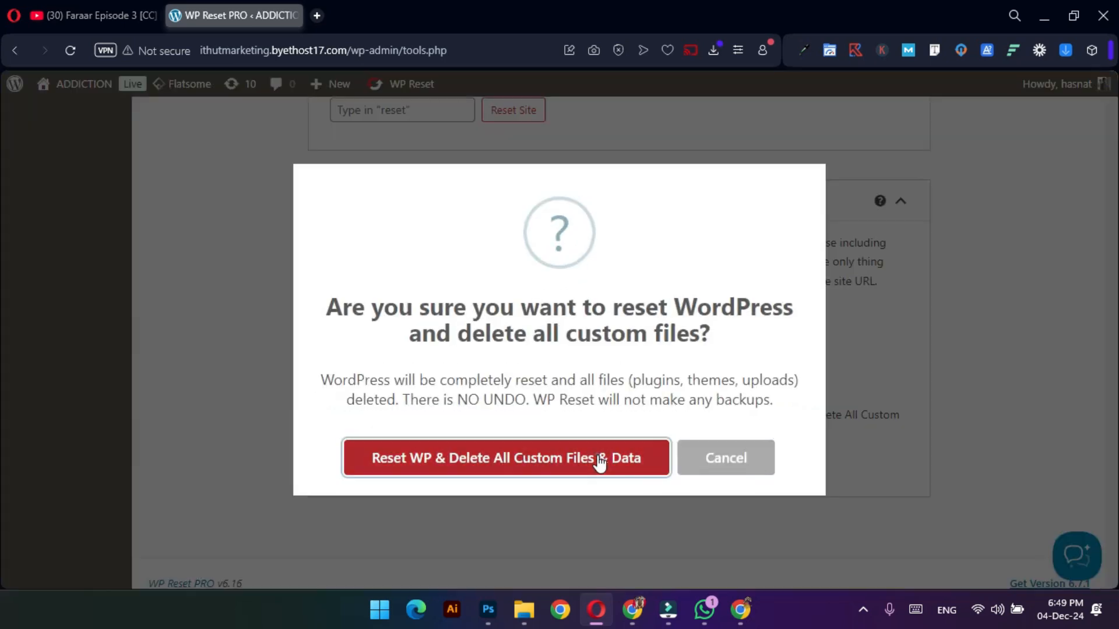
click(600, 460)
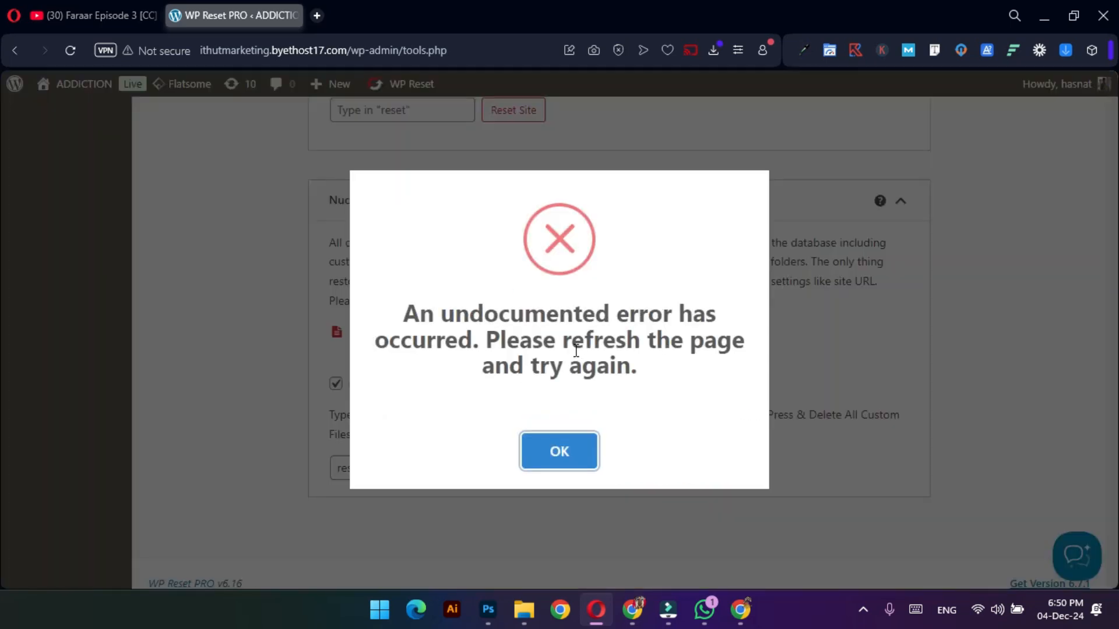
Close the error dialog, reload the WP Reset PRO page and check the admin area after the reset.
click(531, 454)
click(70, 50)
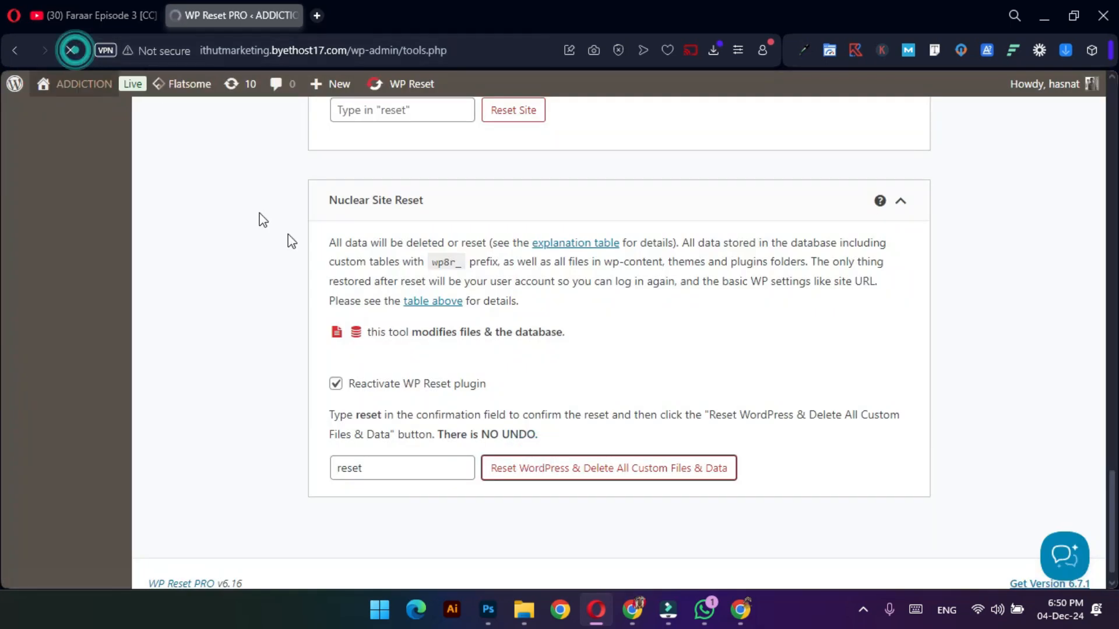
scroll(292, 244, up, 20)
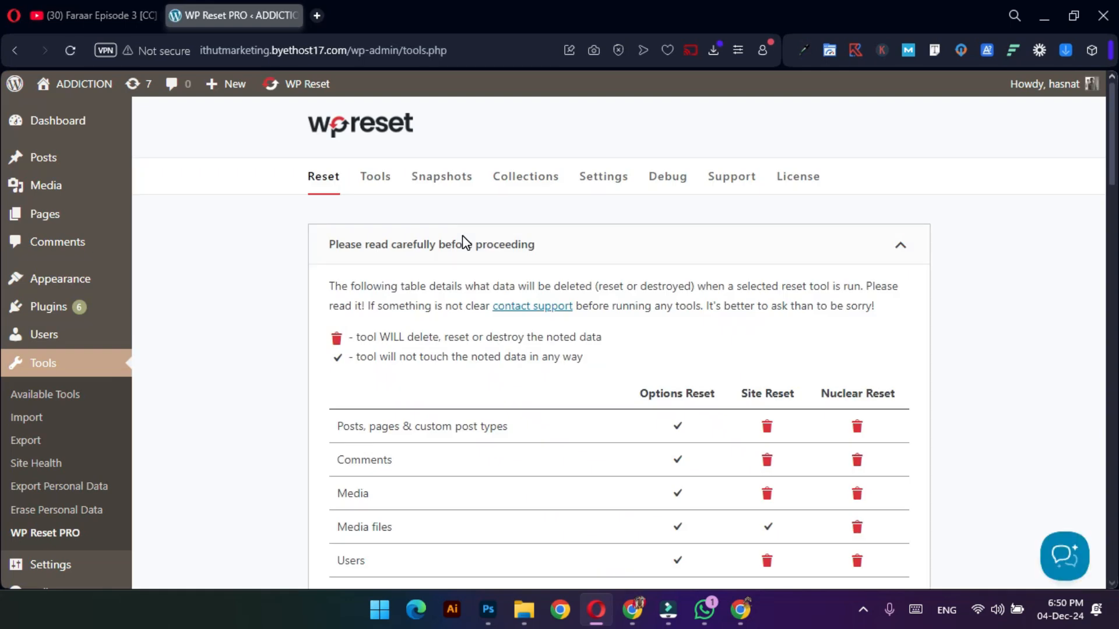
scroll(270, 312, down, 4)
scroll(204, 273, up, 4)
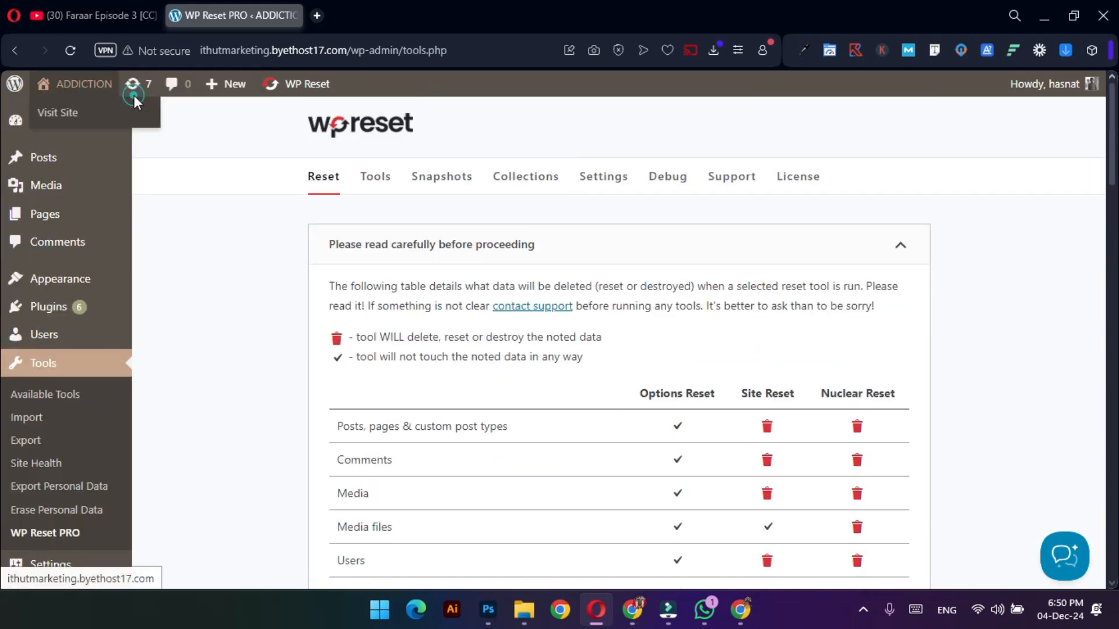
View the site's front end in a new browser tab, then return to the WP Reset PRO page.
middle_click(134, 95)
click(425, 9)
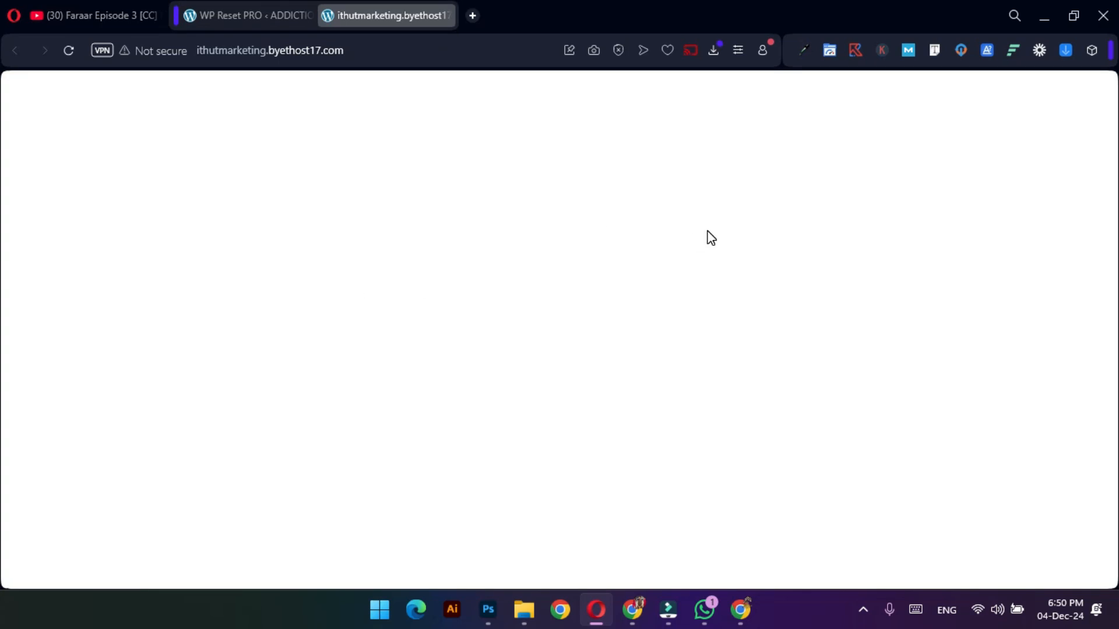
click(280, 8)
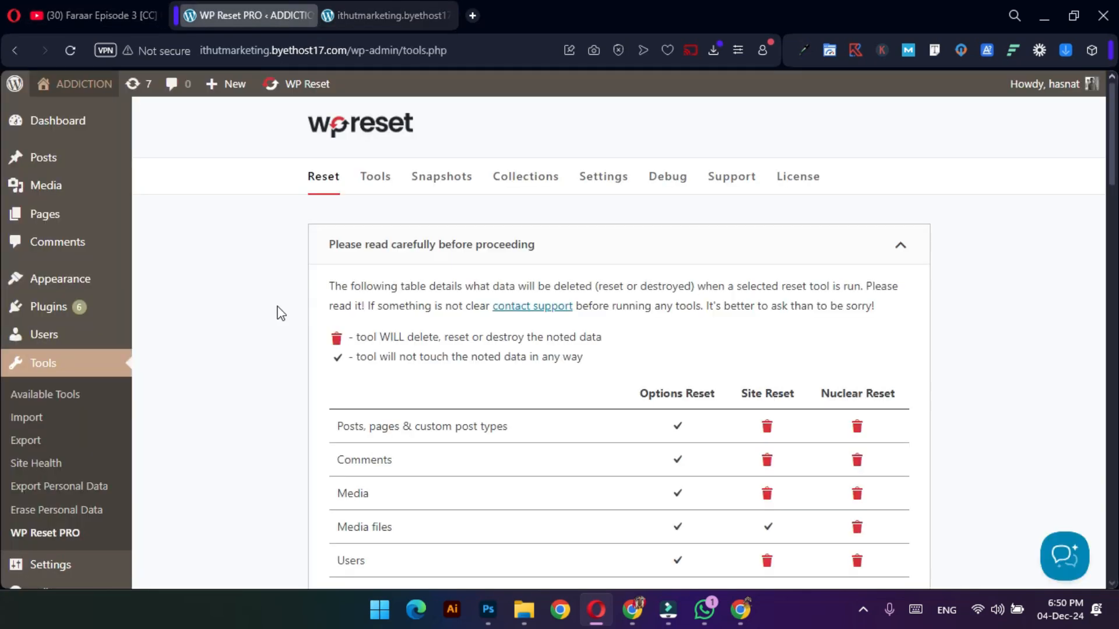
click(871, 610)
click(872, 610)
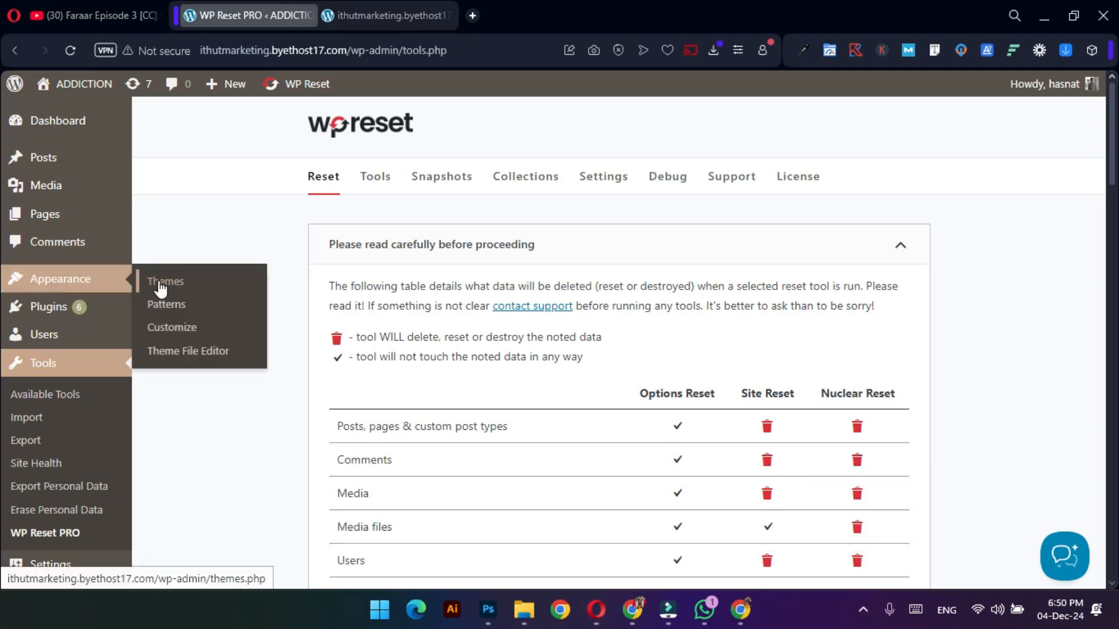
Install and activate the Hello Elementor theme from the popular WordPress themes.
click(160, 285)
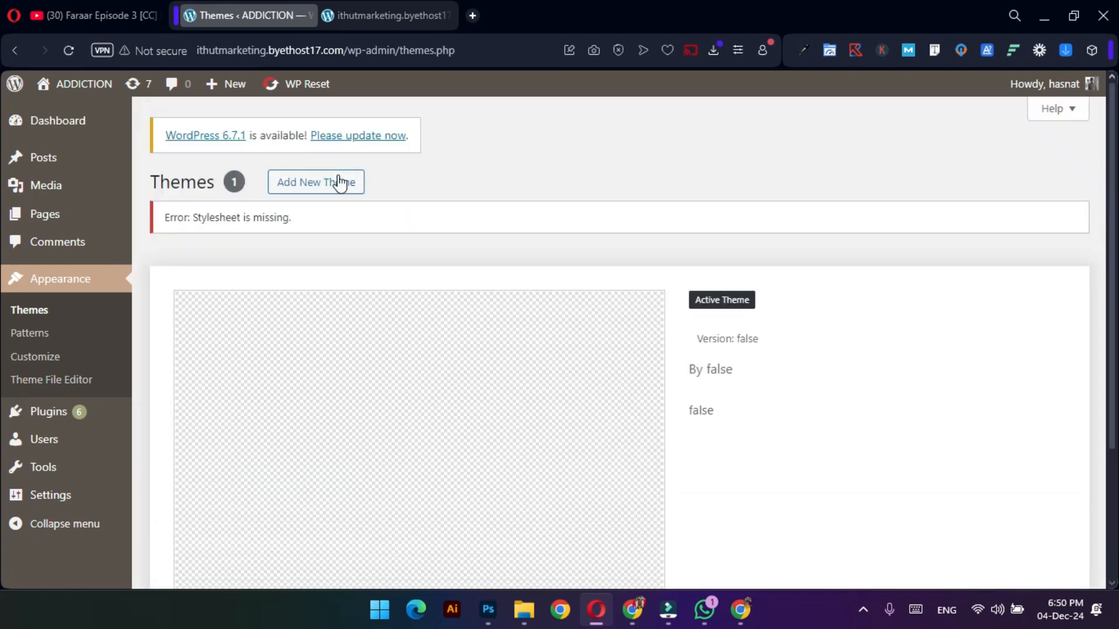
click(340, 183)
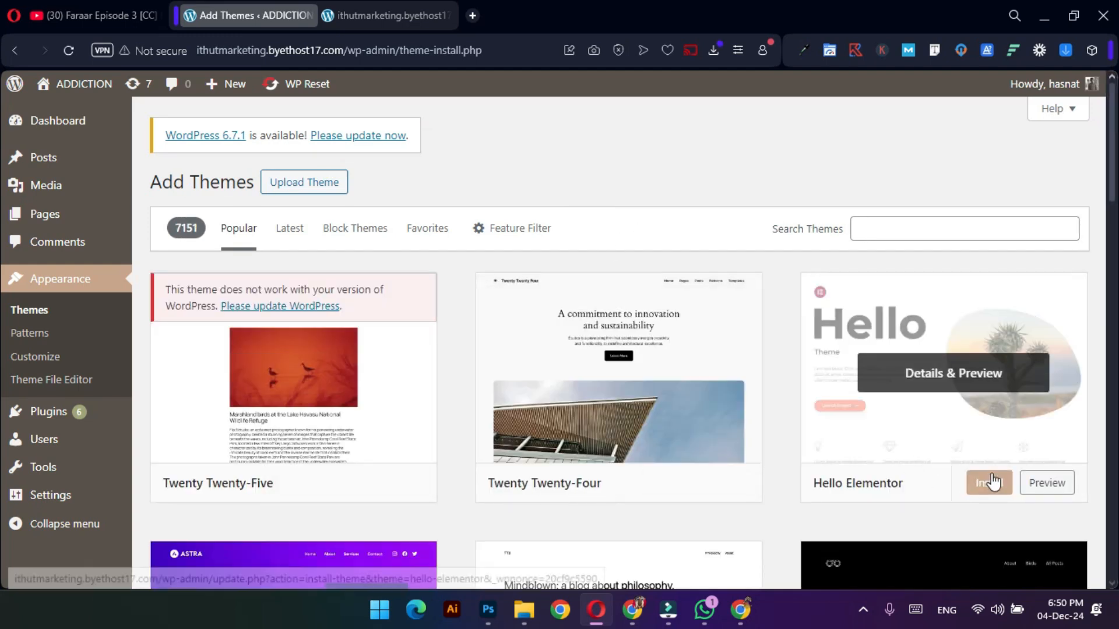
click(995, 489)
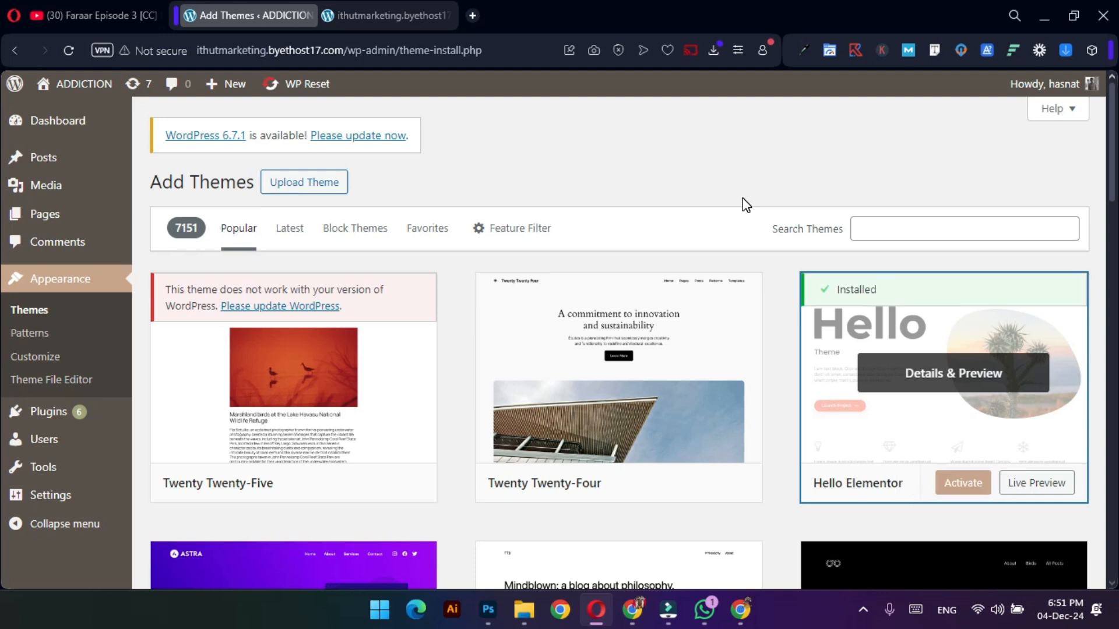
click(965, 484)
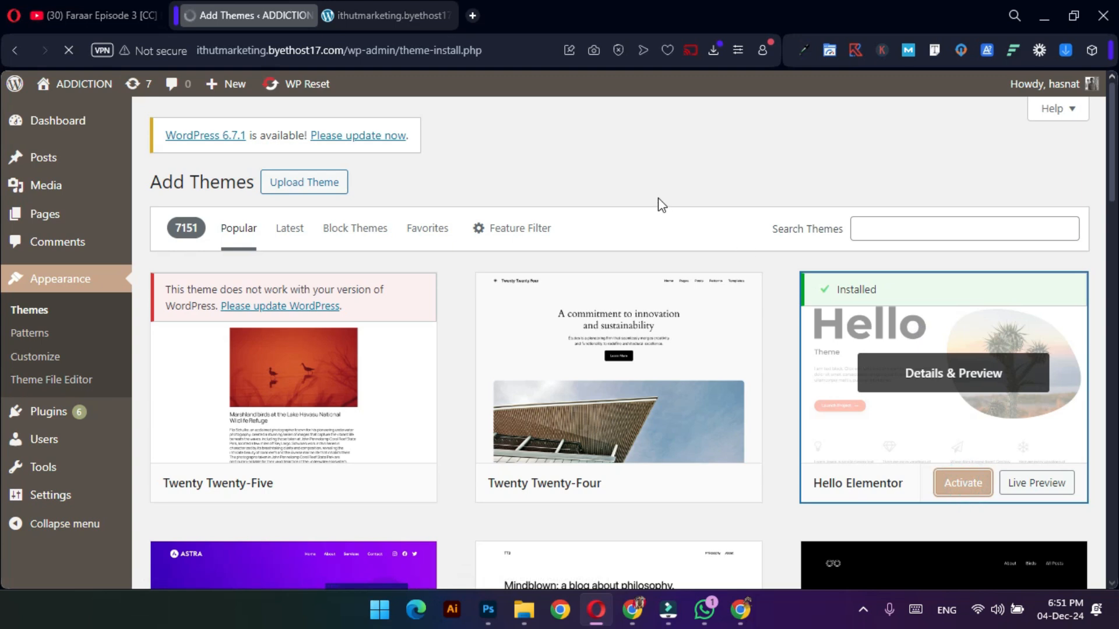
scroll(661, 204, down, 6)
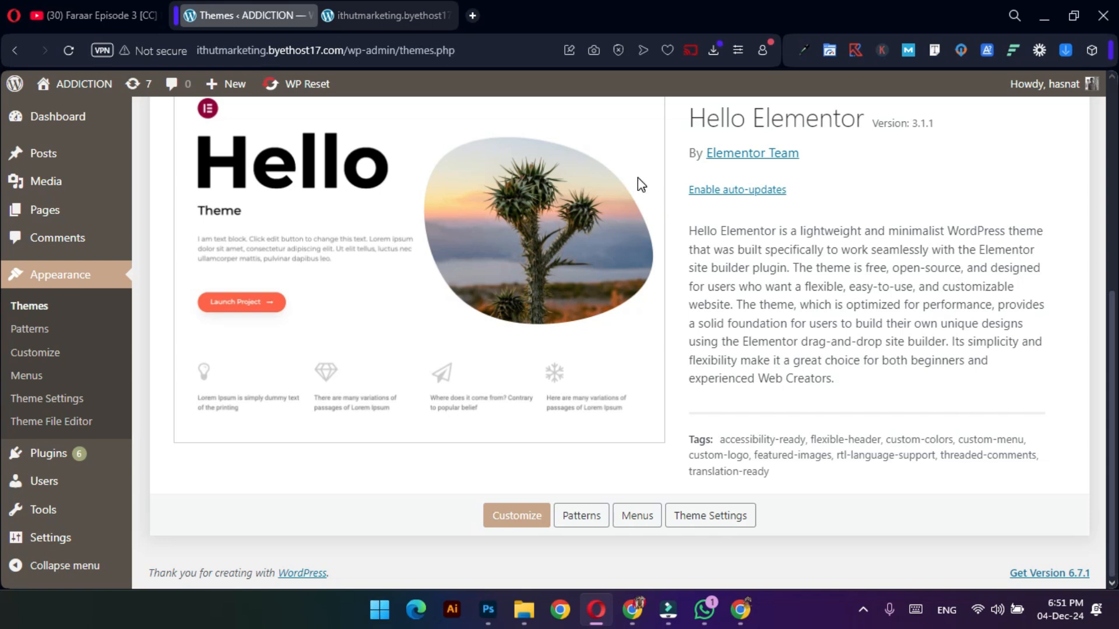
Install and activate the Elementor plugin offered in the Hello theme notice, and exit its getting-started wizard to the dashboard.
scroll(640, 183, up, 7)
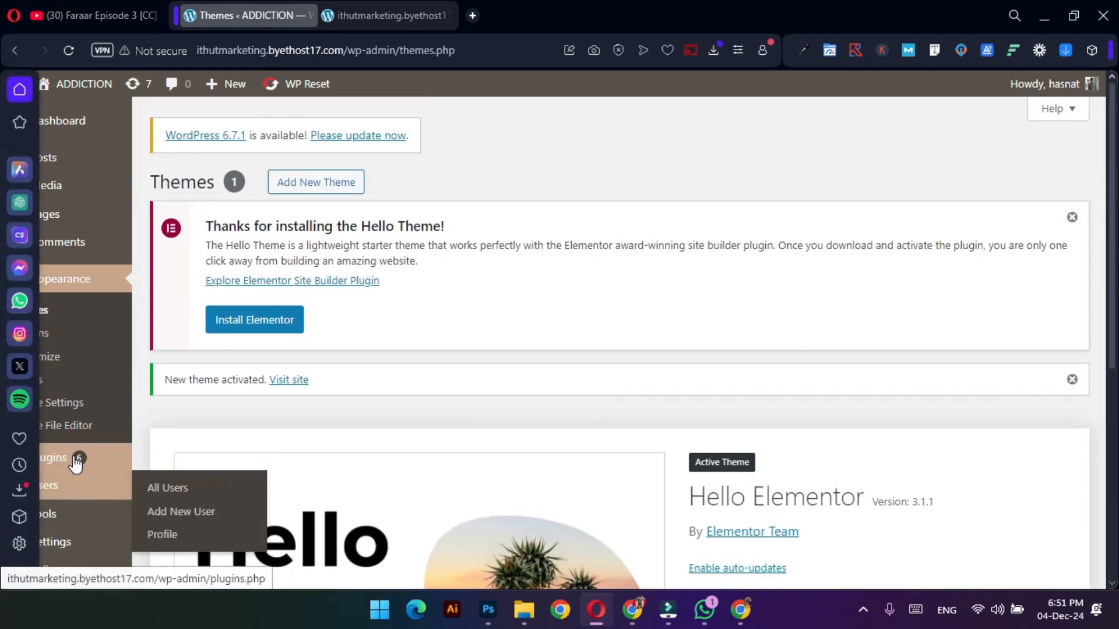
click(251, 329)
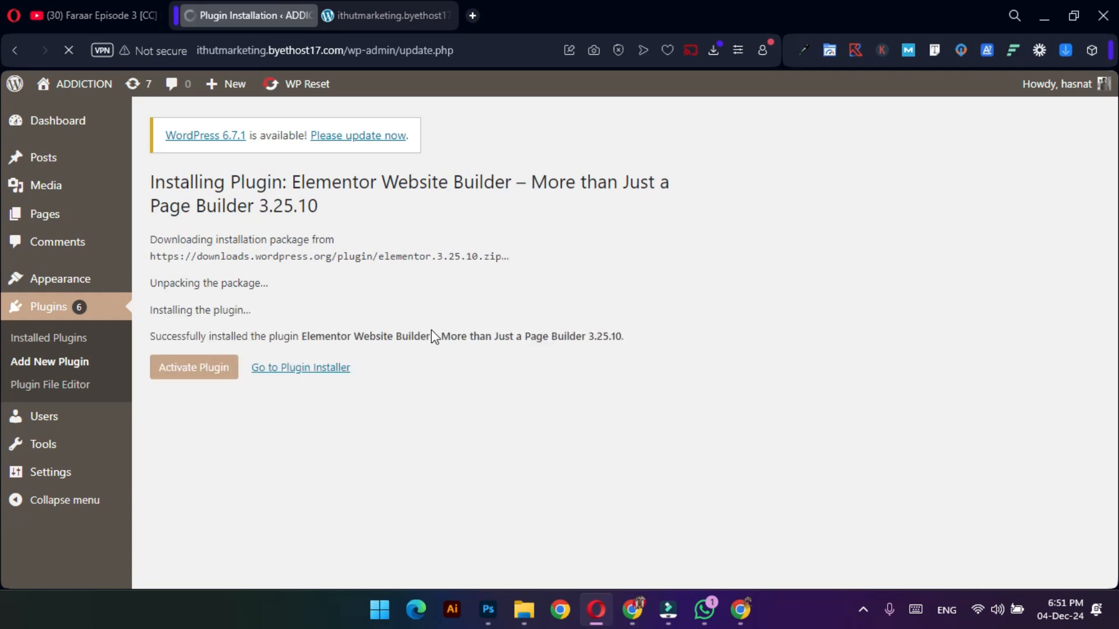
click(170, 373)
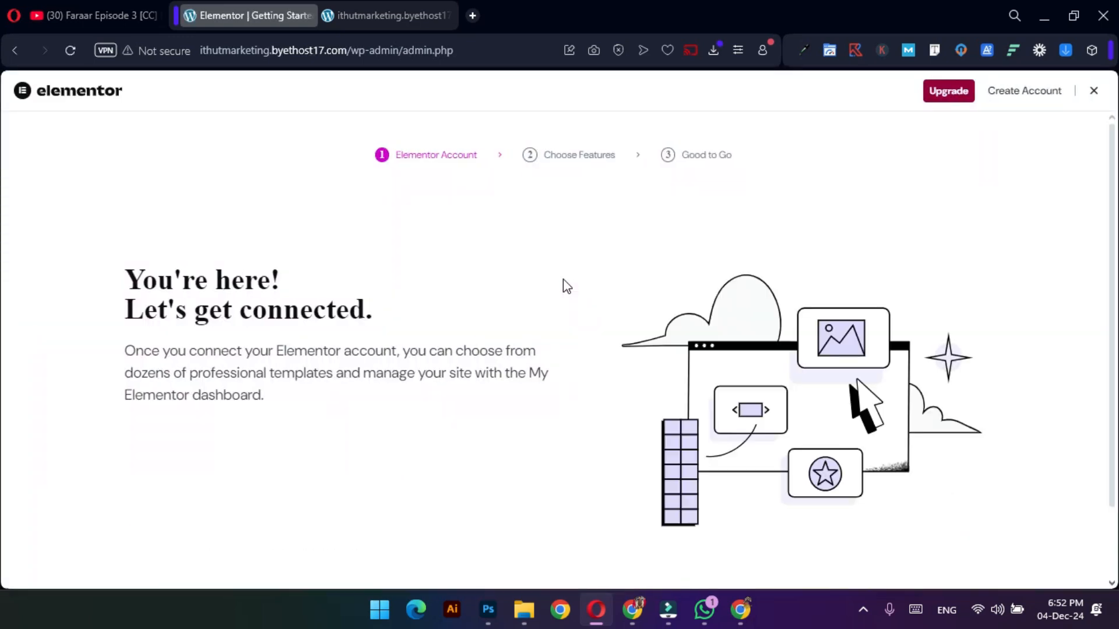
click(1093, 91)
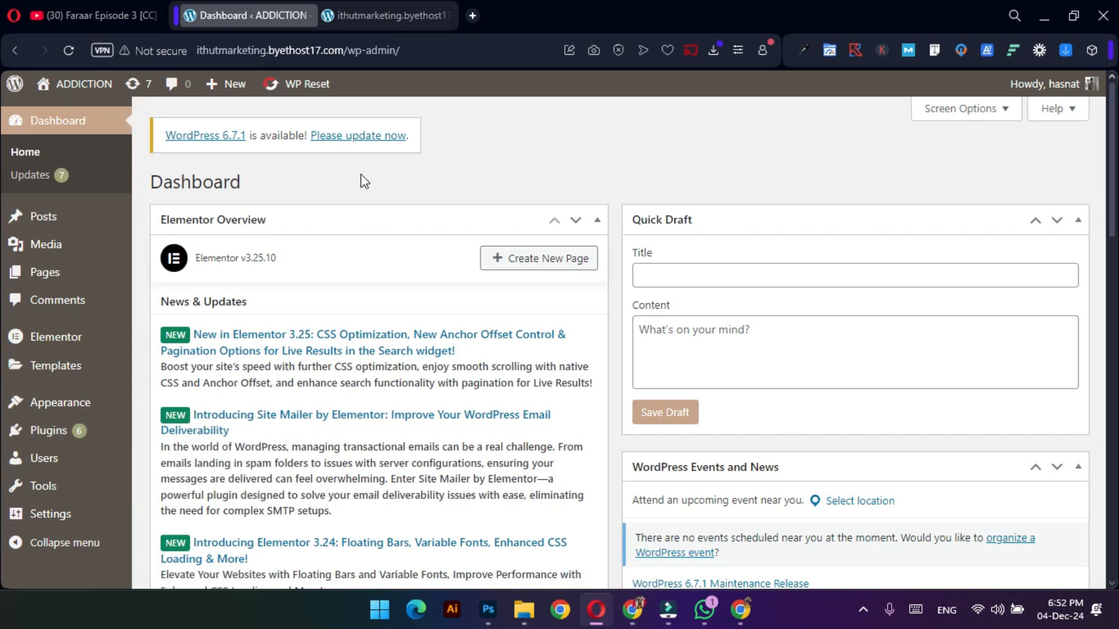
Open the WordPress Updates page in a new browser tab and place that tab directly after the Dashboard tab.
right_click(365, 138)
click(415, 154)
click(491, 19)
drag(382, 6, 337, 12)
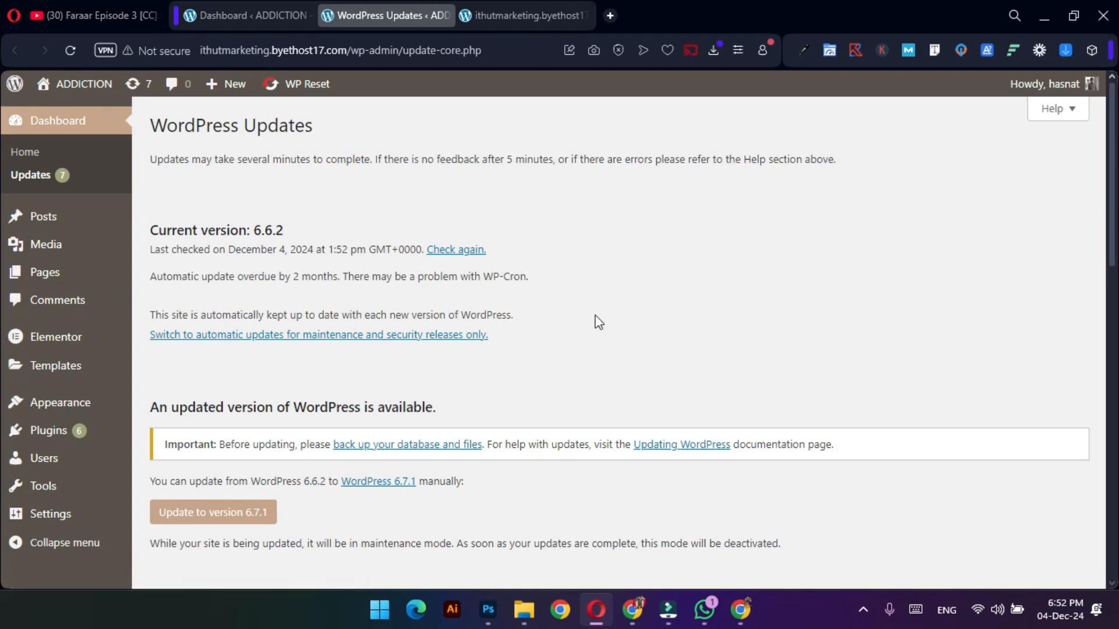
Update WordPress to version 6.7.1, run the WordPress database update and continue to the admin area.
scroll(596, 321, down, 3)
scroll(599, 322, up, 3)
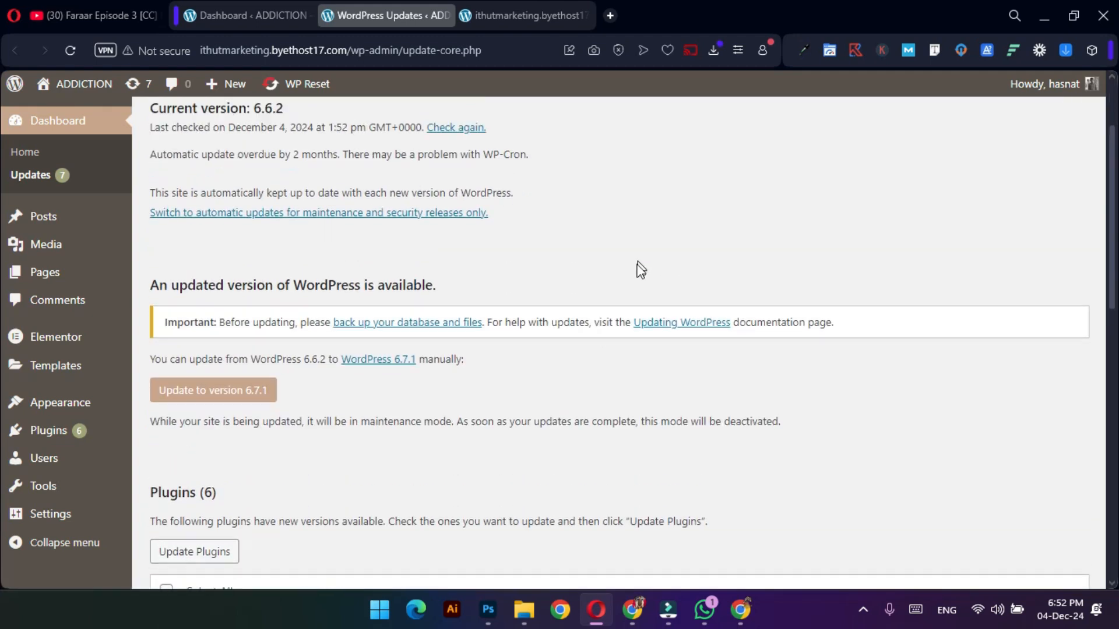
scroll(627, 320, down, 1)
scroll(625, 340, down, 2)
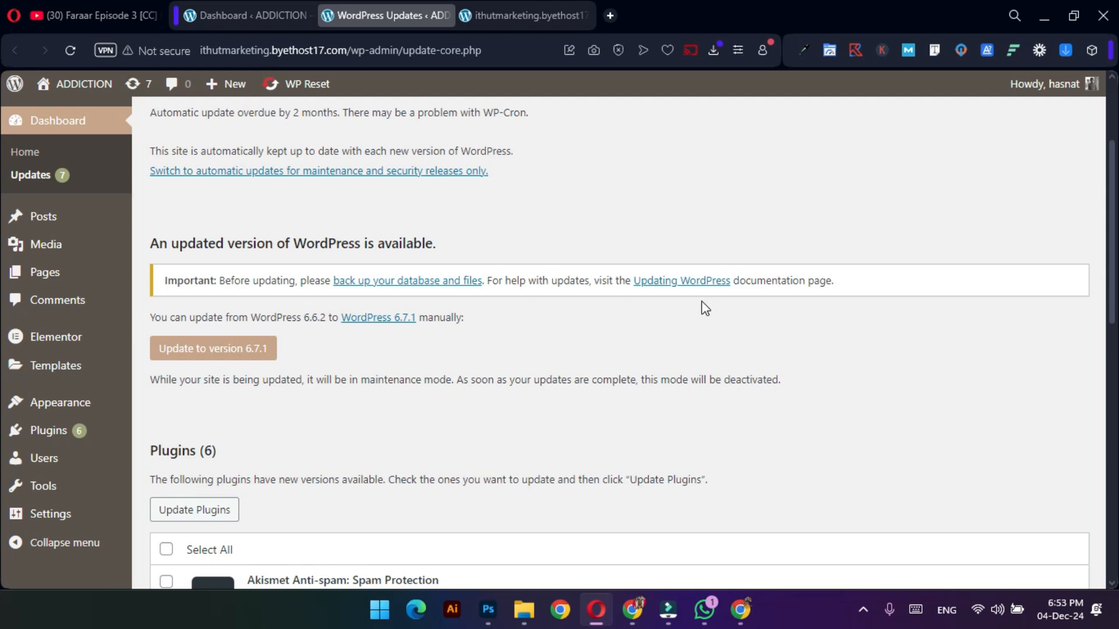
click(243, 354)
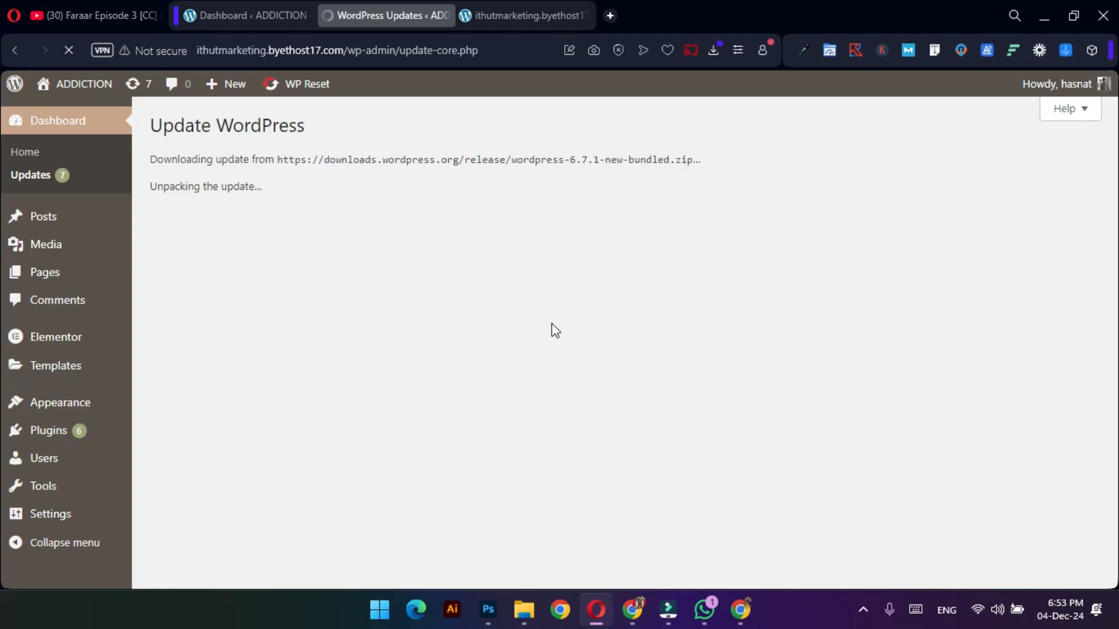
click(862, 609)
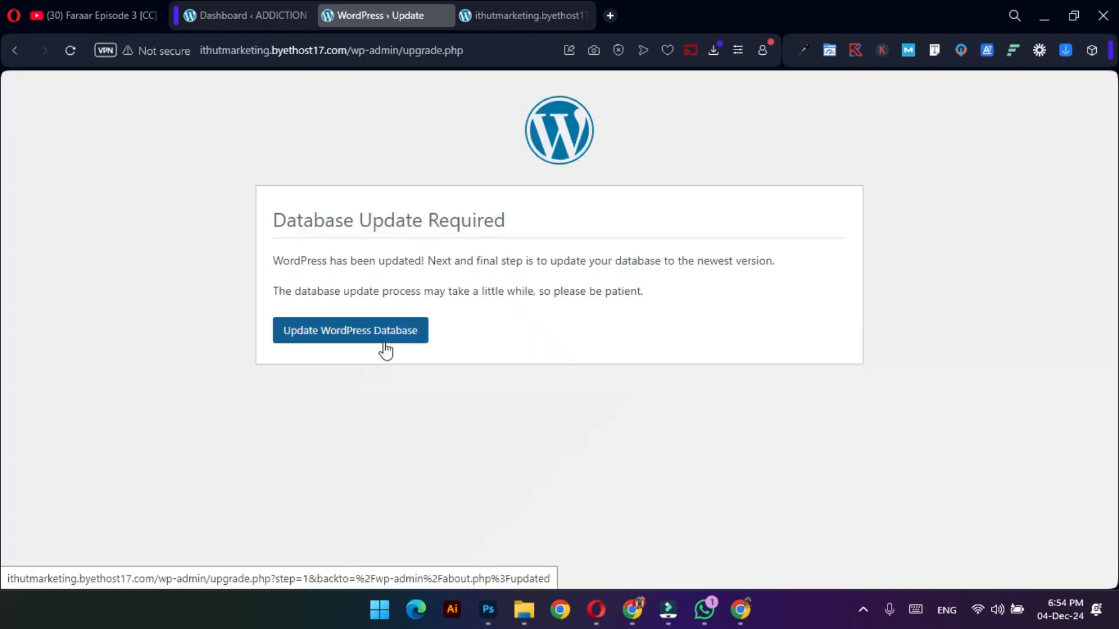
click(383, 349)
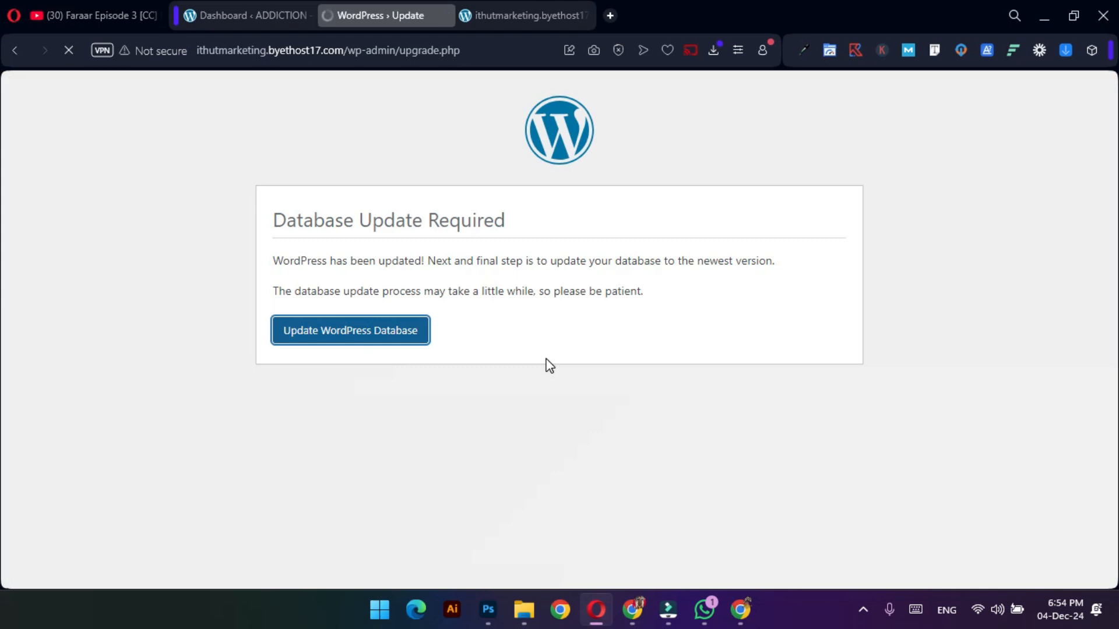
click(326, 304)
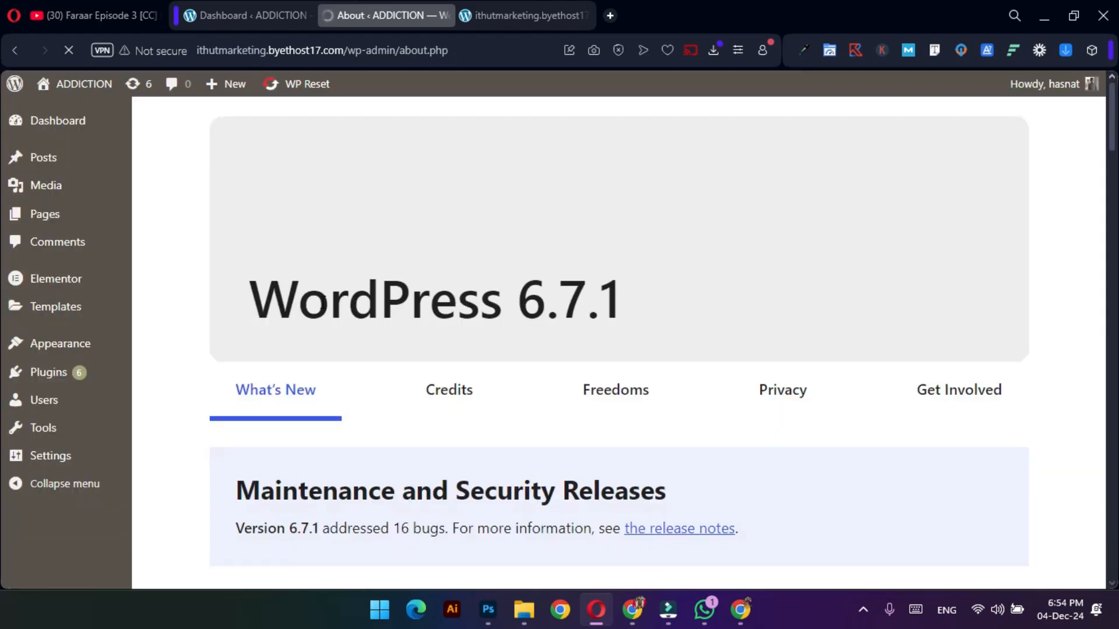
Return to the dashboard, open the installed plugins list and bulk delete all plugins, confirming the deletion.
mouse_move(51, 129)
click(153, 148)
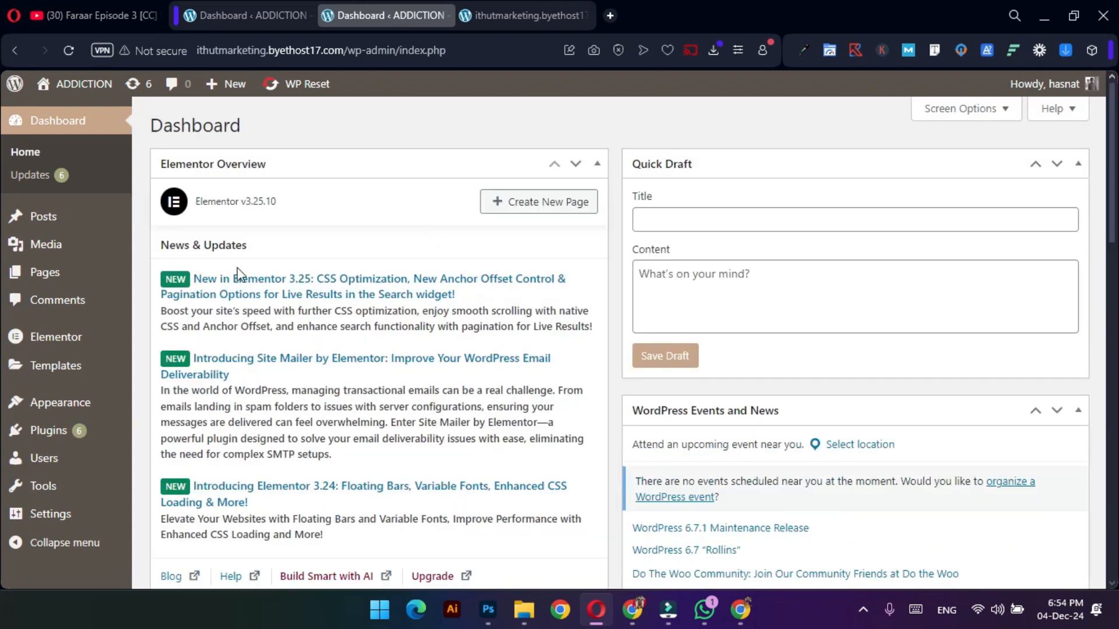
click(50, 430)
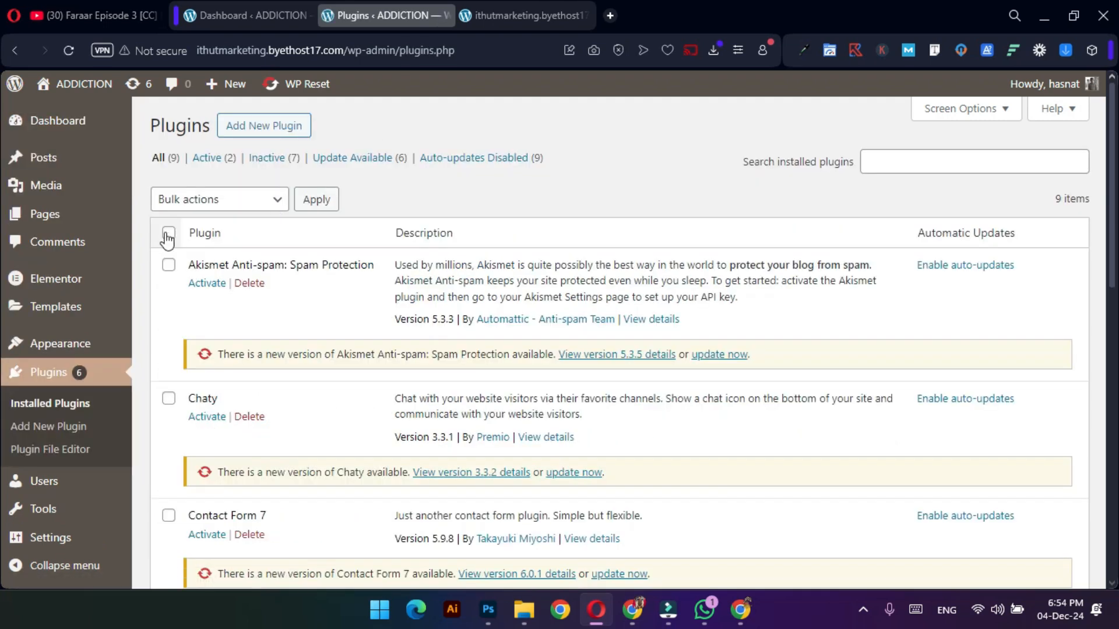
click(168, 234)
click(226, 199)
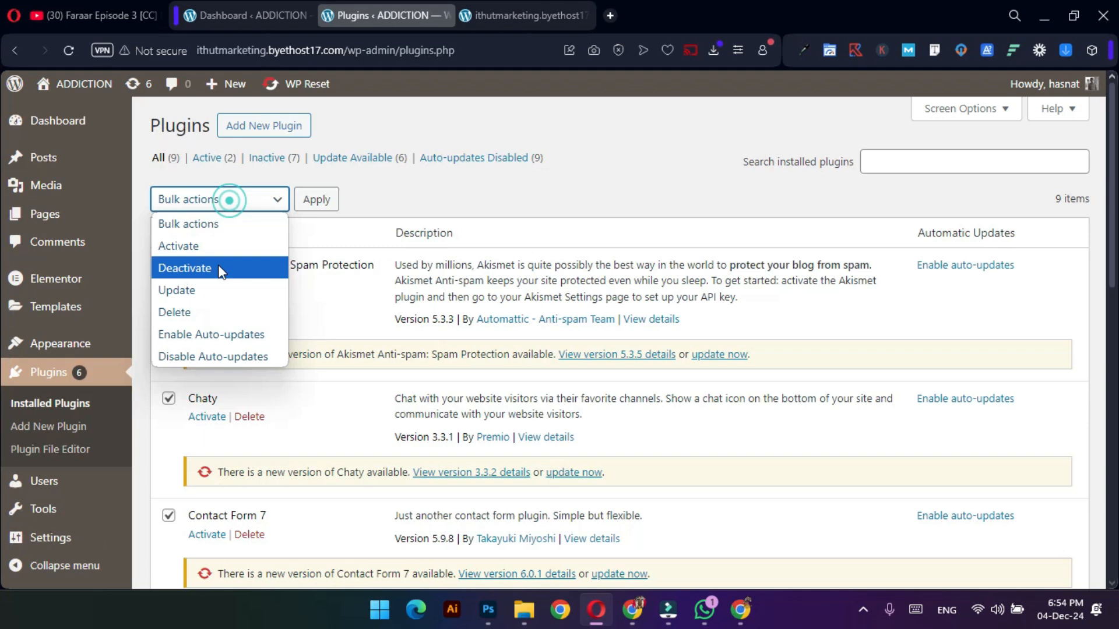
click(212, 309)
scroll(275, 355, down, 4)
scroll(275, 357, up, 4)
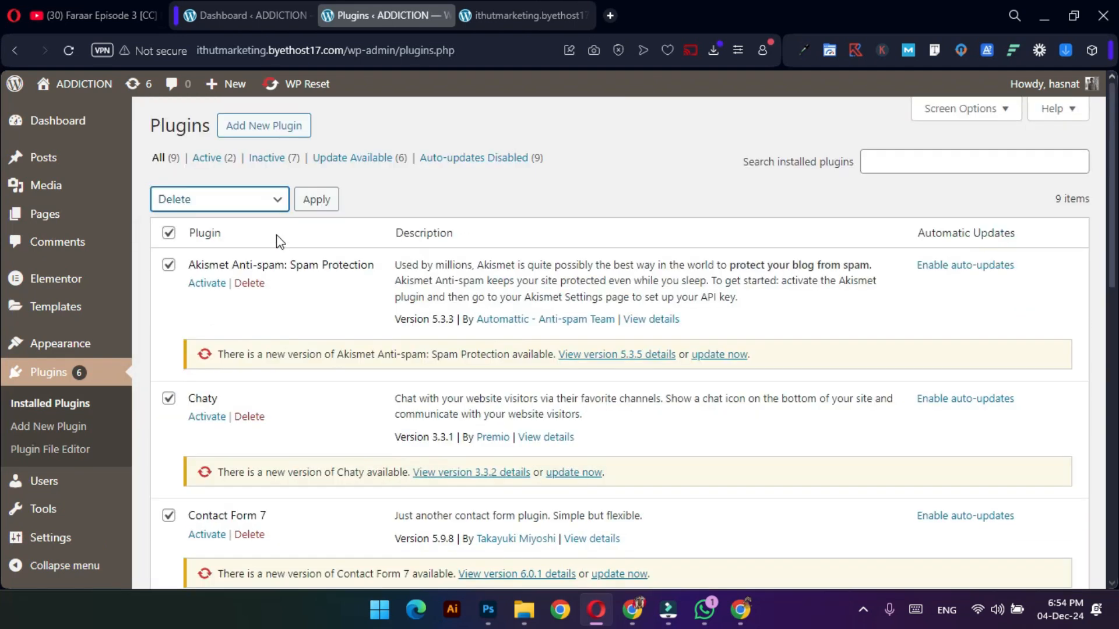
click(315, 204)
click(621, 165)
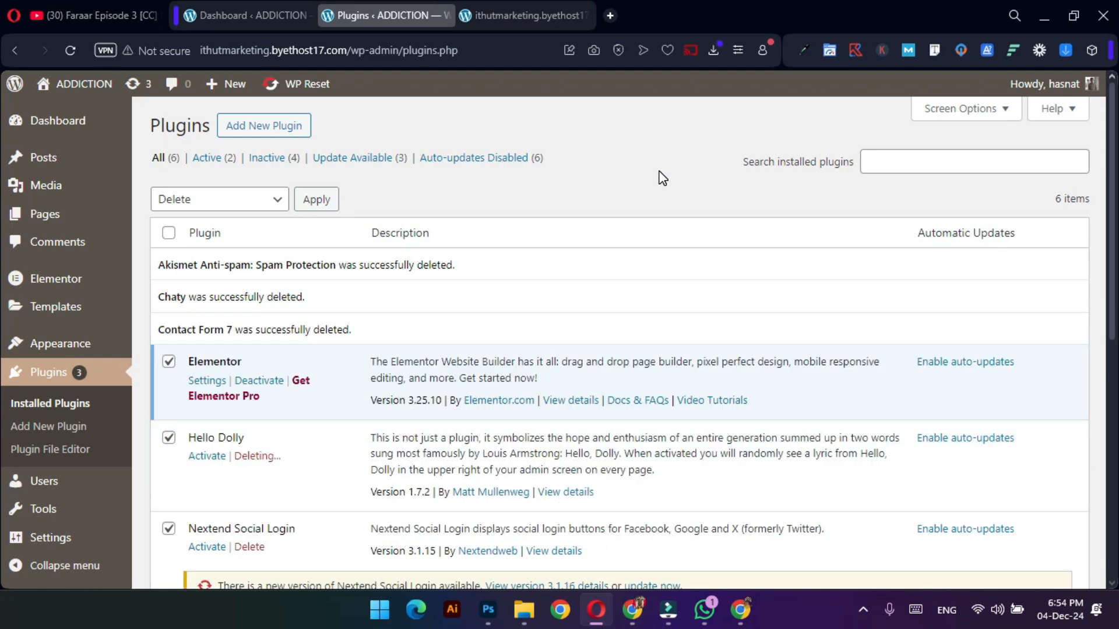
Reload the site's front end in its tab to examine the home page, and go back to the plugins list.
click(481, 14)
click(70, 50)
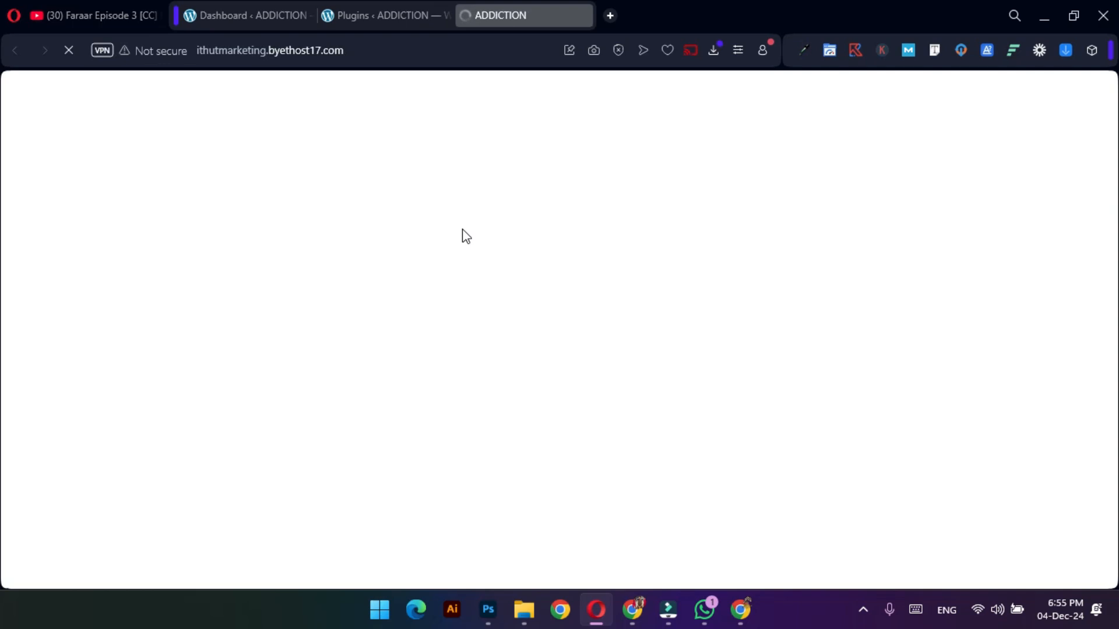
scroll(482, 315, down, 2)
scroll(479, 308, up, 5)
click(350, 15)
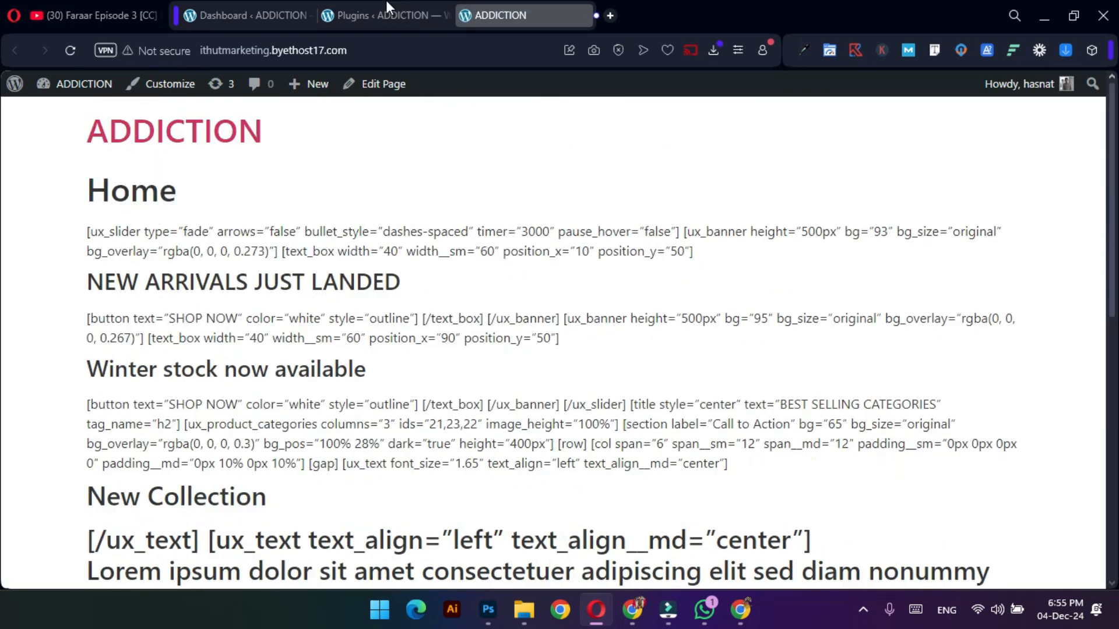
scroll(441, 372, down, 1)
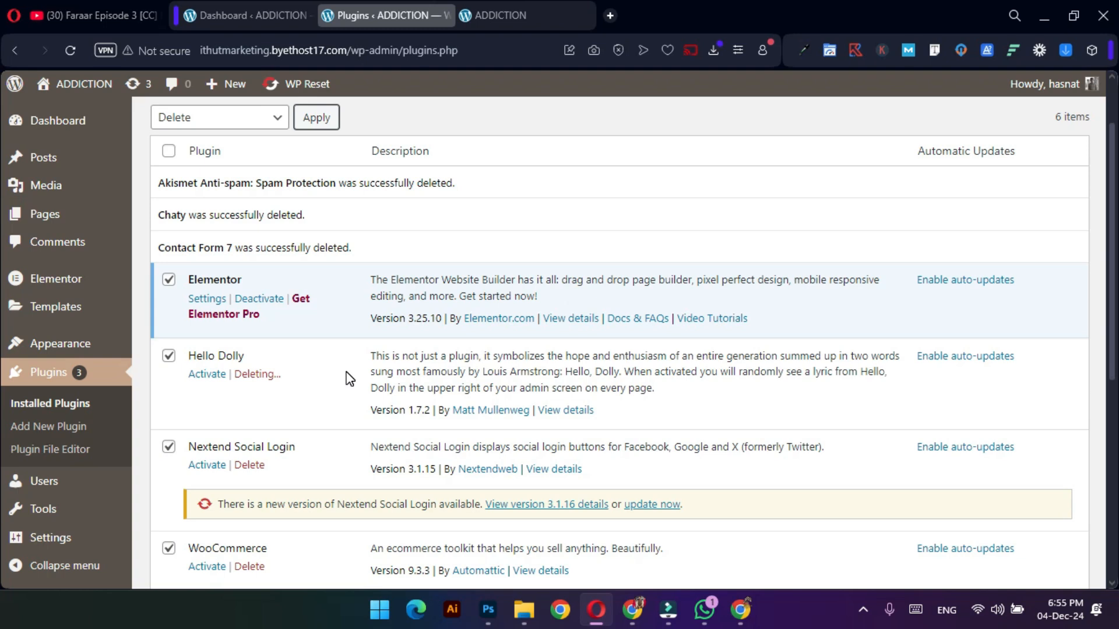
Open the Pages list in a new browser tab and place that tab directly after the Dashboard tab.
right_click(54, 221)
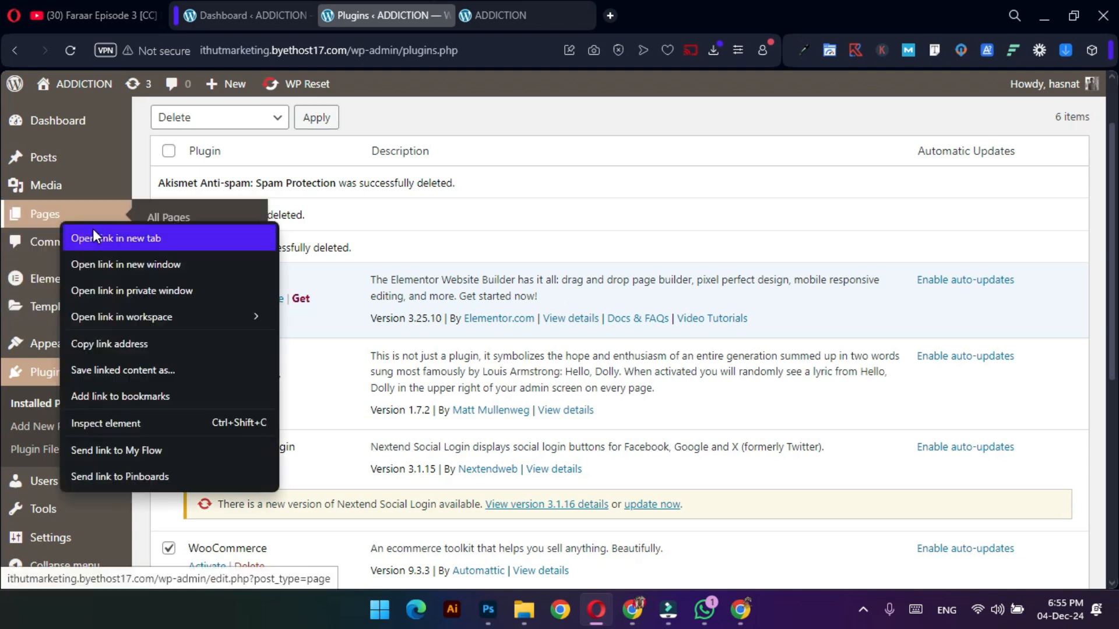
click(94, 229)
click(499, 15)
drag(466, 16, 379, 13)
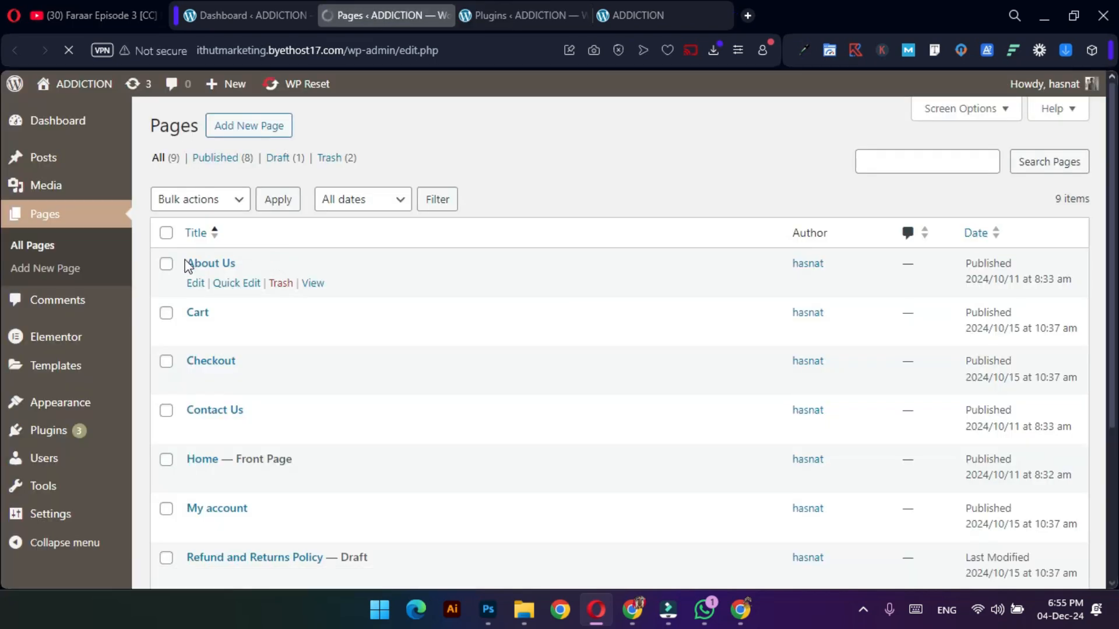
Select all pages in the list and bulk move them to Trash.
click(167, 232)
click(200, 202)
click(198, 267)
click(278, 200)
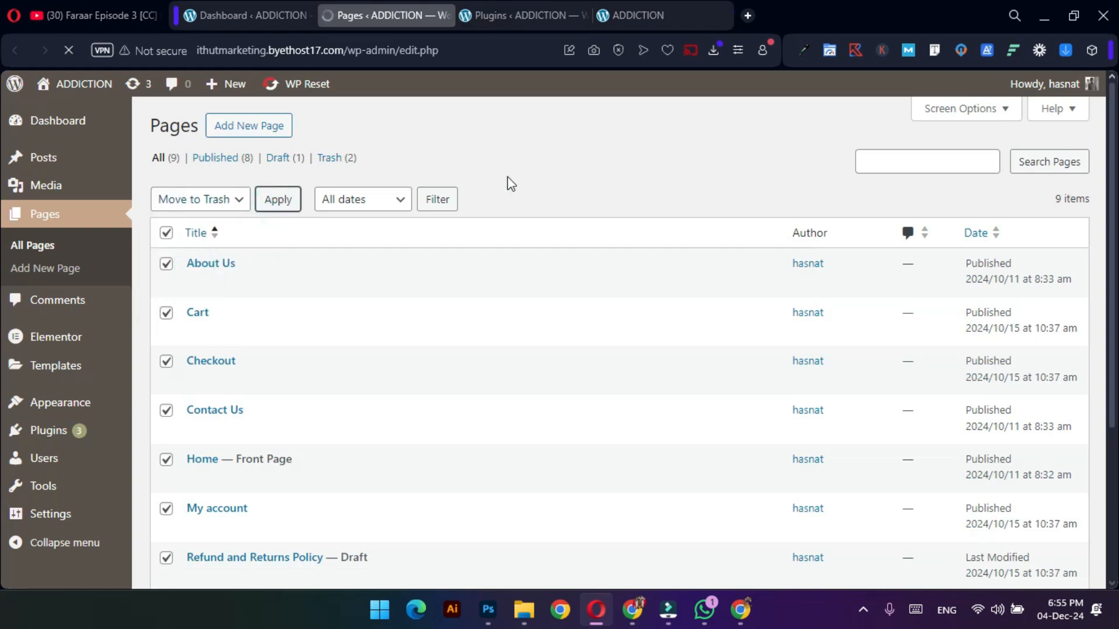
scroll(511, 237, down, 1)
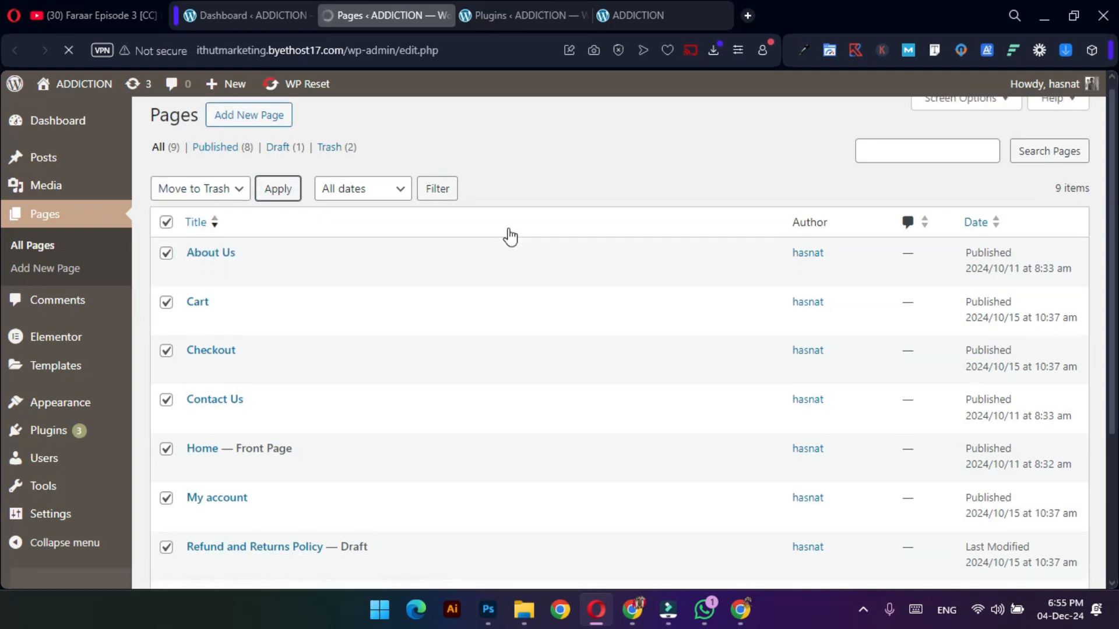
scroll(509, 245, down, 3)
scroll(508, 248, up, 4)
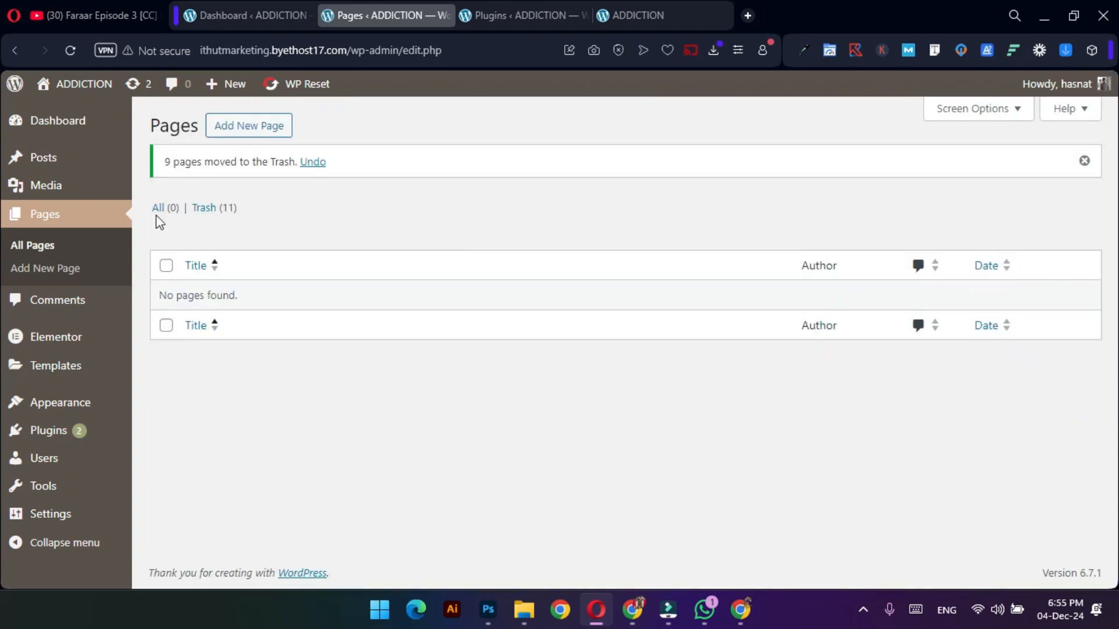
Check the plugin deletion progress, and open Add New Plugin in a new browser tab placed directly after the Pages tab.
click(263, 7)
click(520, 7)
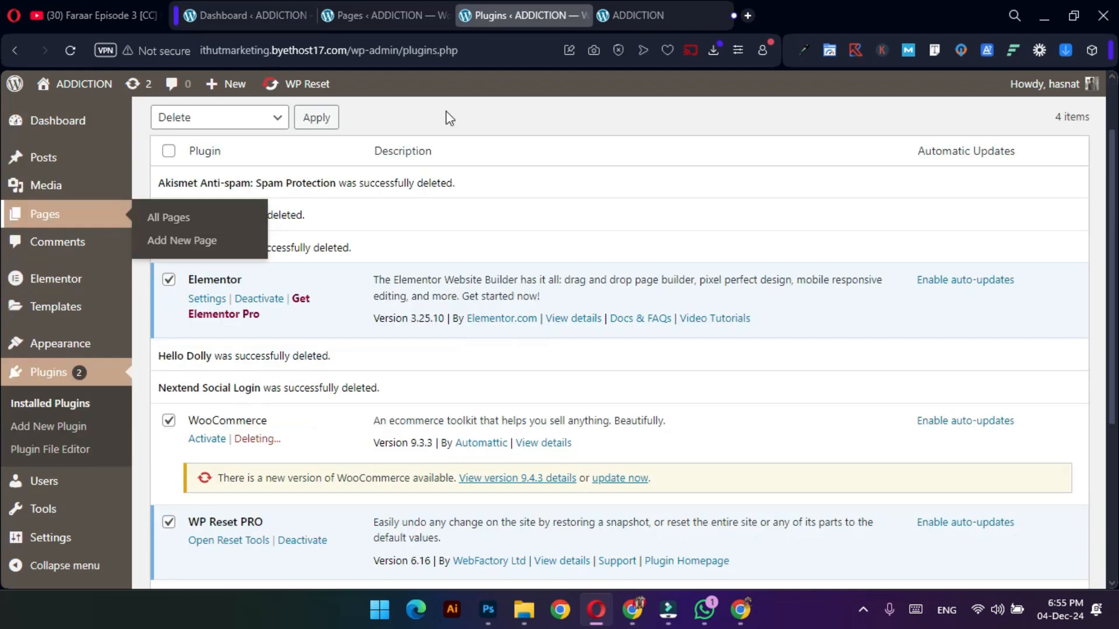
scroll(351, 376, down, 4)
scroll(370, 325, up, 5)
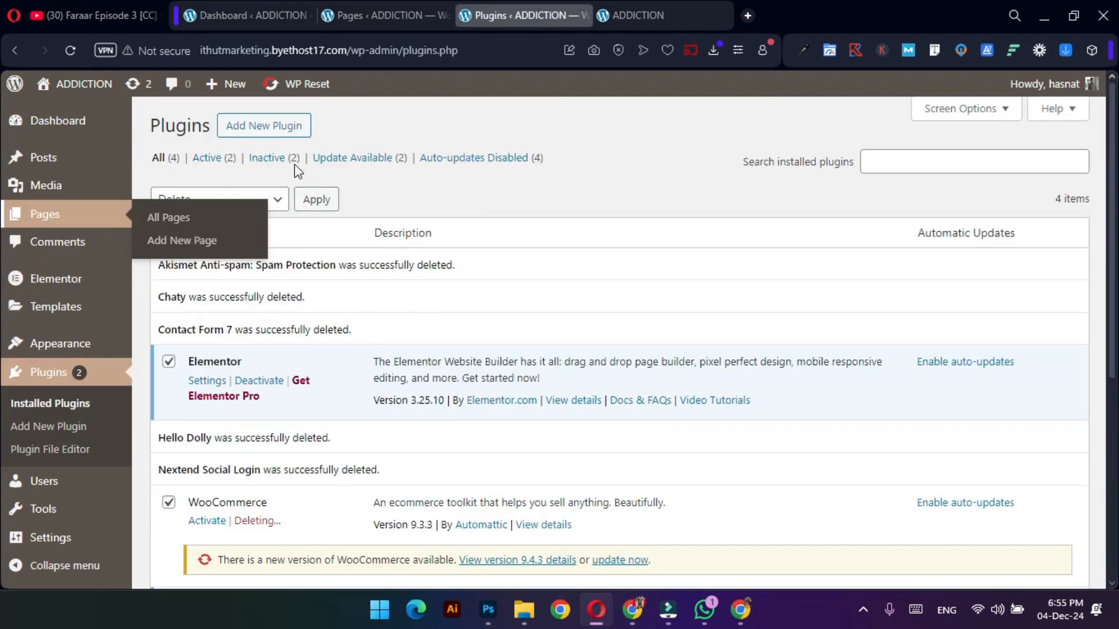
right_click(271, 129)
click(329, 149)
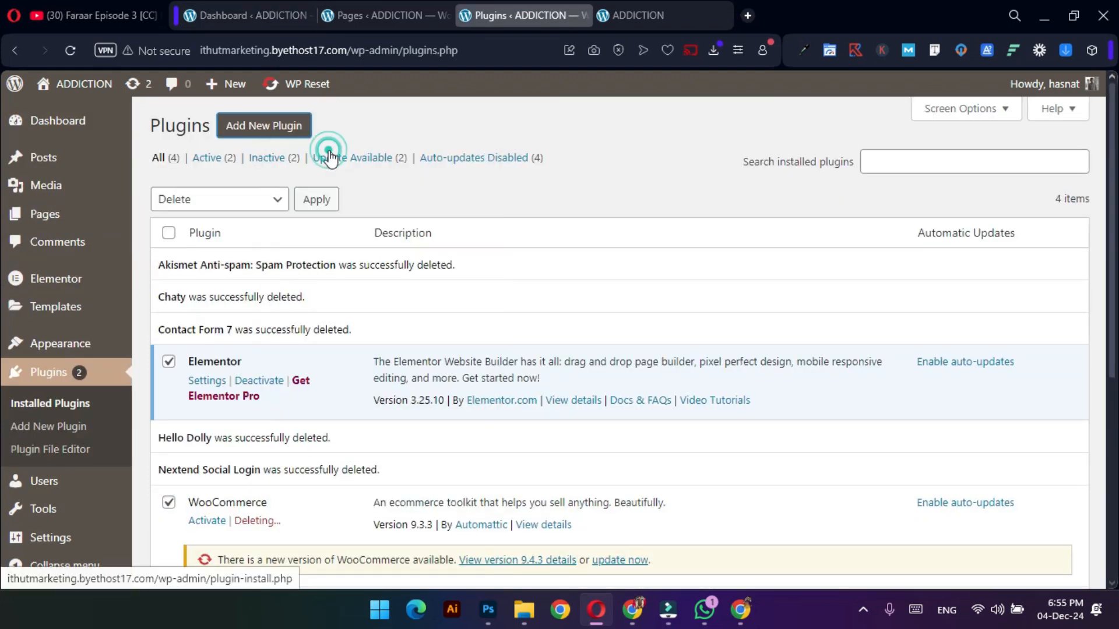
drag(644, 6, 519, 6)
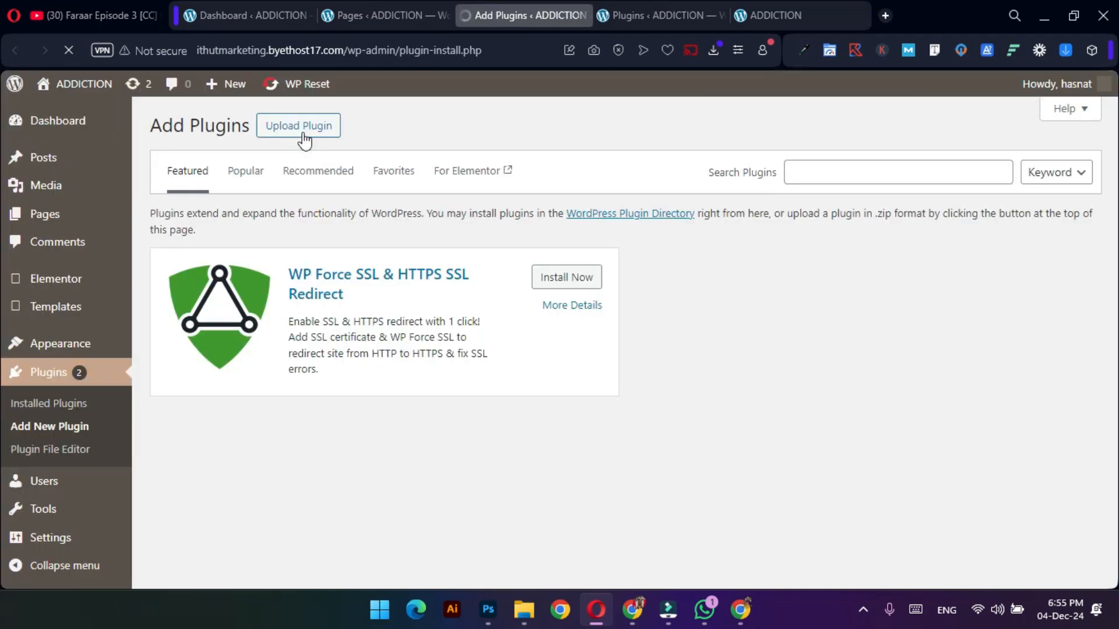
Upload elementor-pro.zip from the elementor-pro.3.25.2-package folder in Downloads as a plugin, then install and activate it.
click(299, 127)
click(497, 285)
click(634, 478)
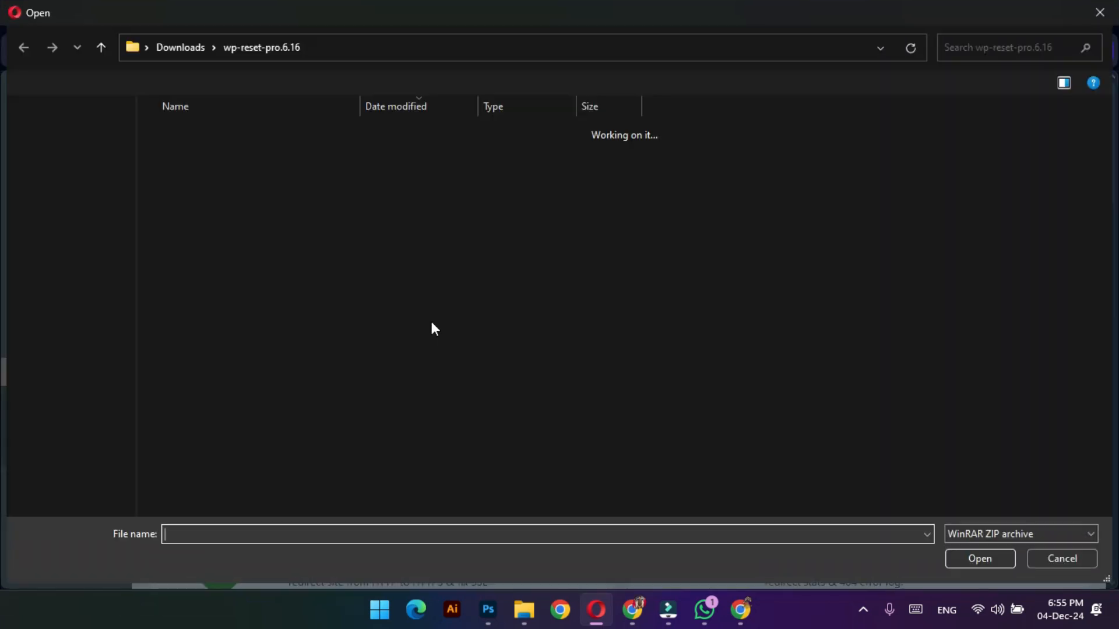
click(88, 219)
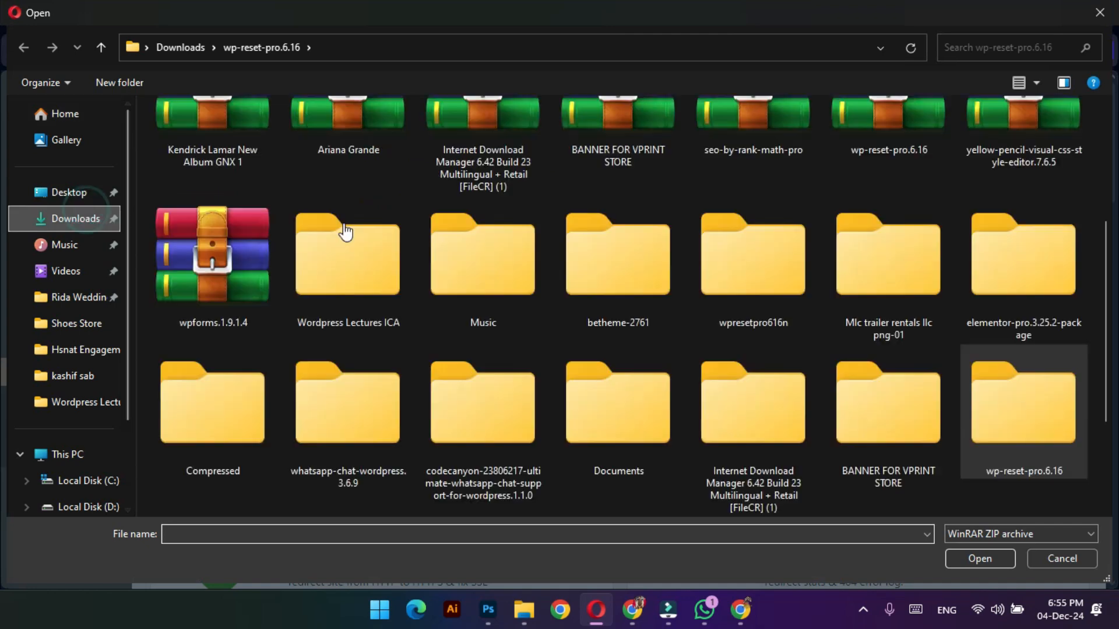
click(478, 260)
key(e)
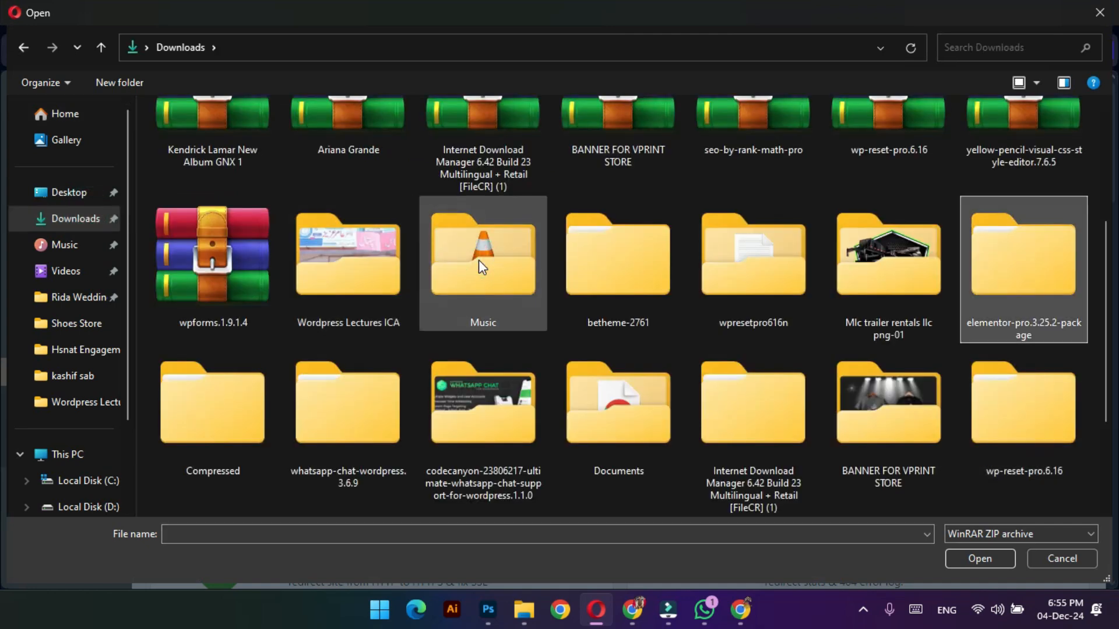
key(Return)
key(Down)
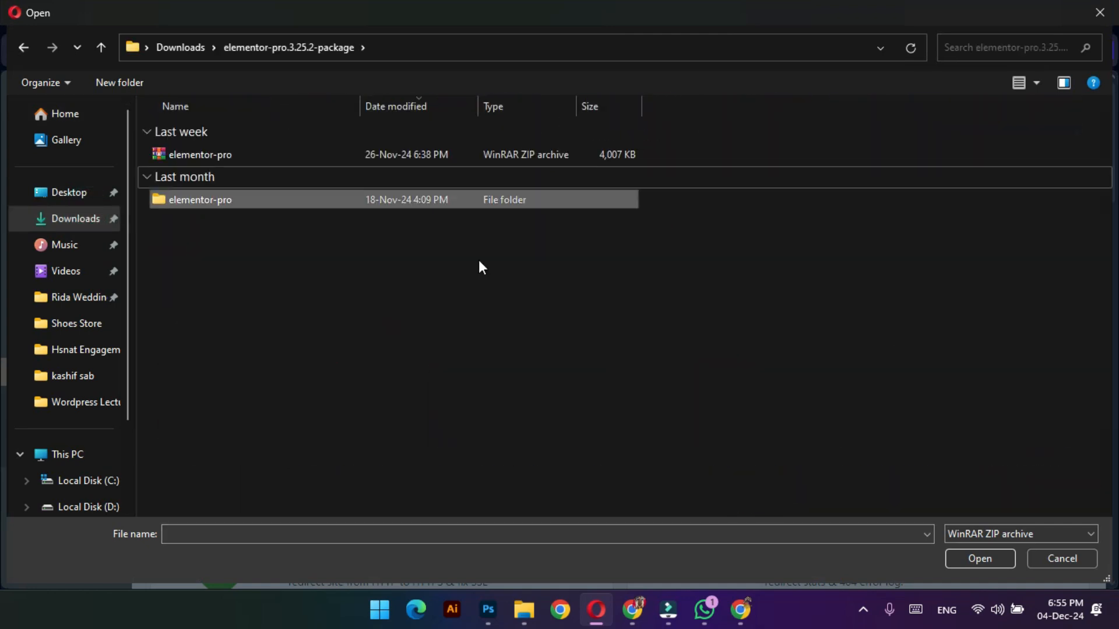
key(Up)
key(Return)
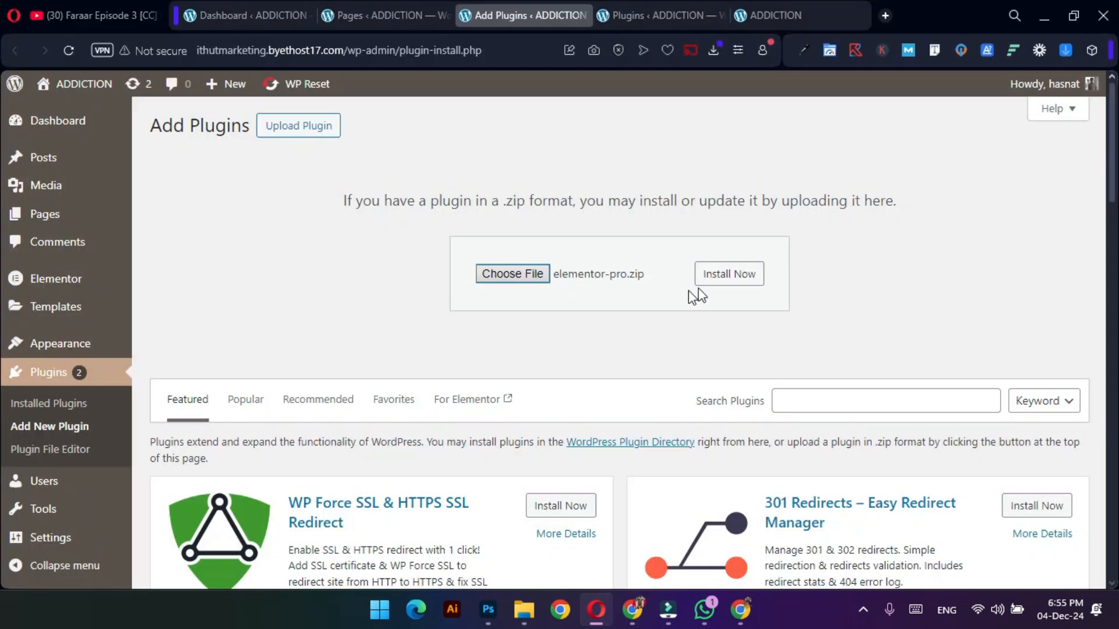
click(725, 276)
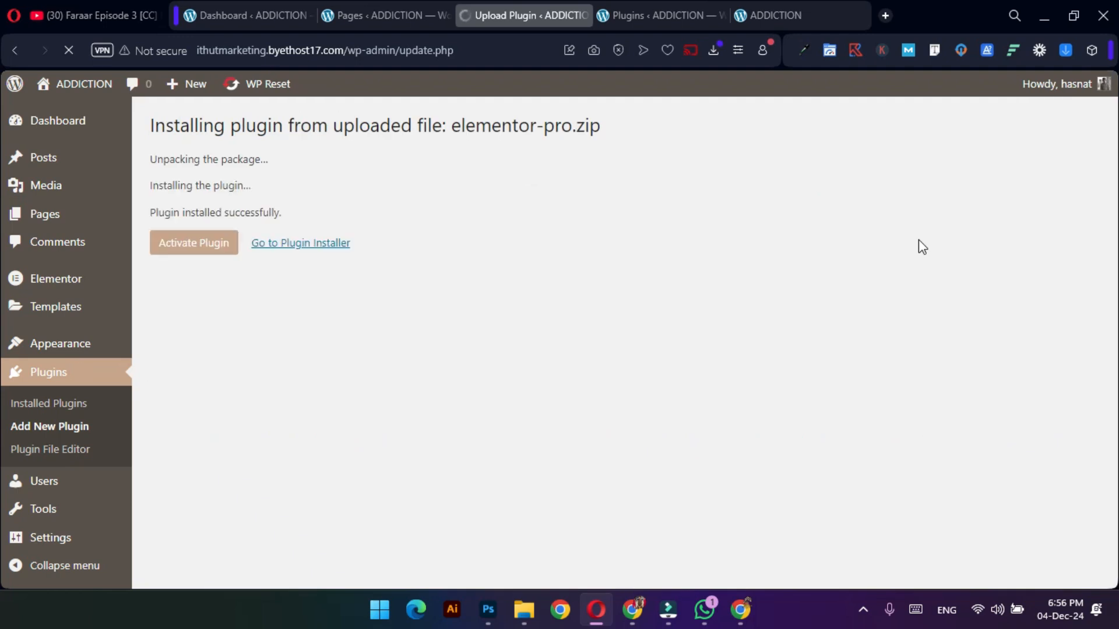
click(224, 257)
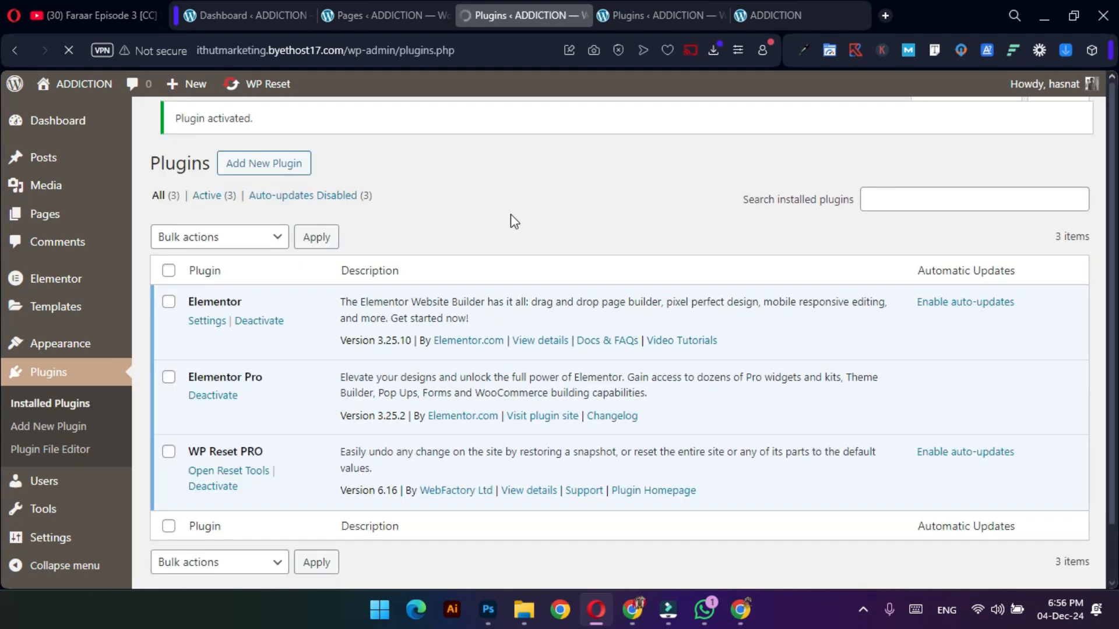
Search the plugin directory for "envato elements" and install the Envato Elements – Photos & Elementor Templates plugin.
click(254, 135)
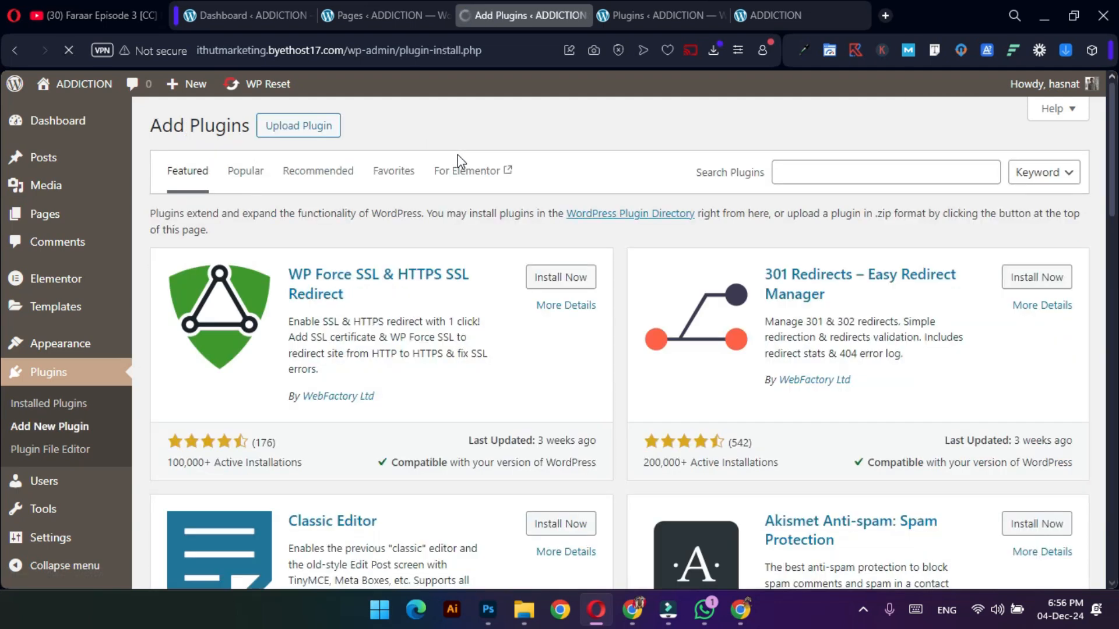
click(791, 164)
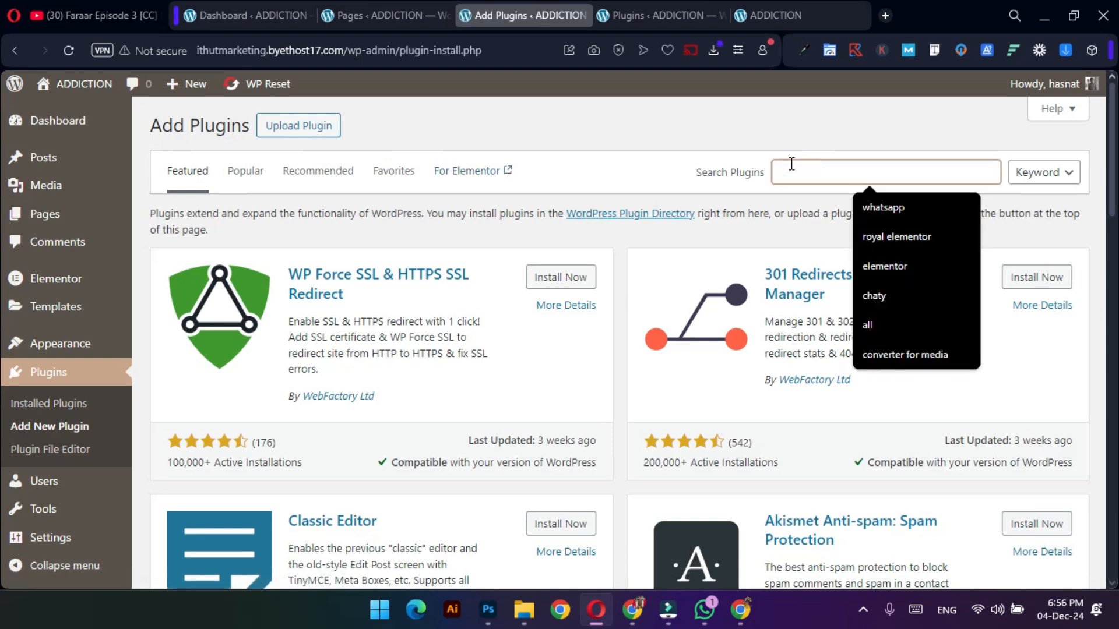
text(envato)
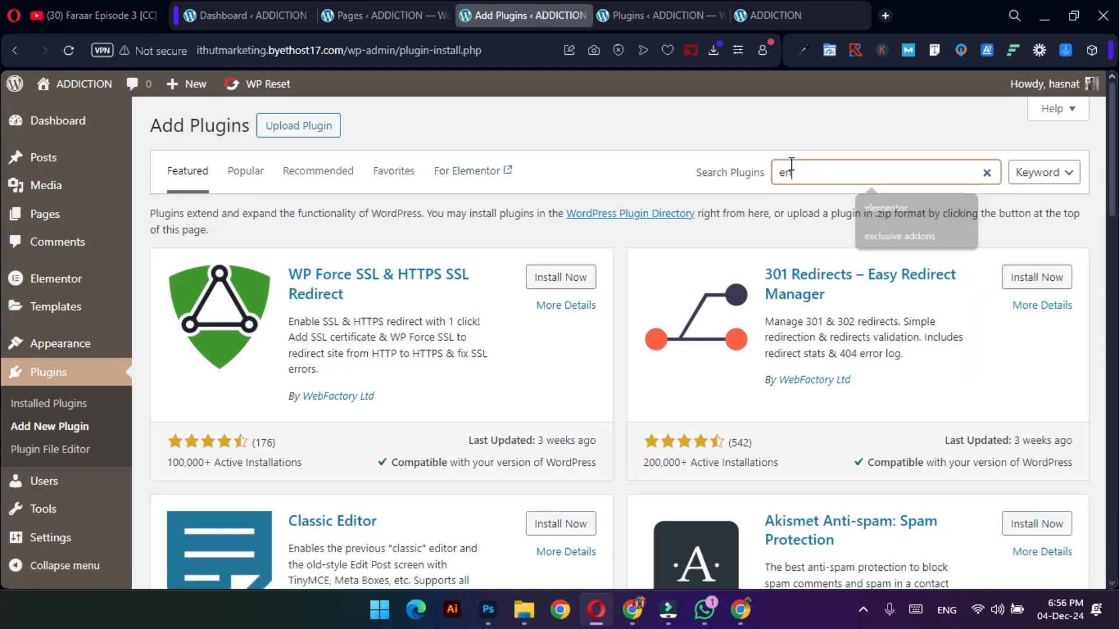
text( elements)
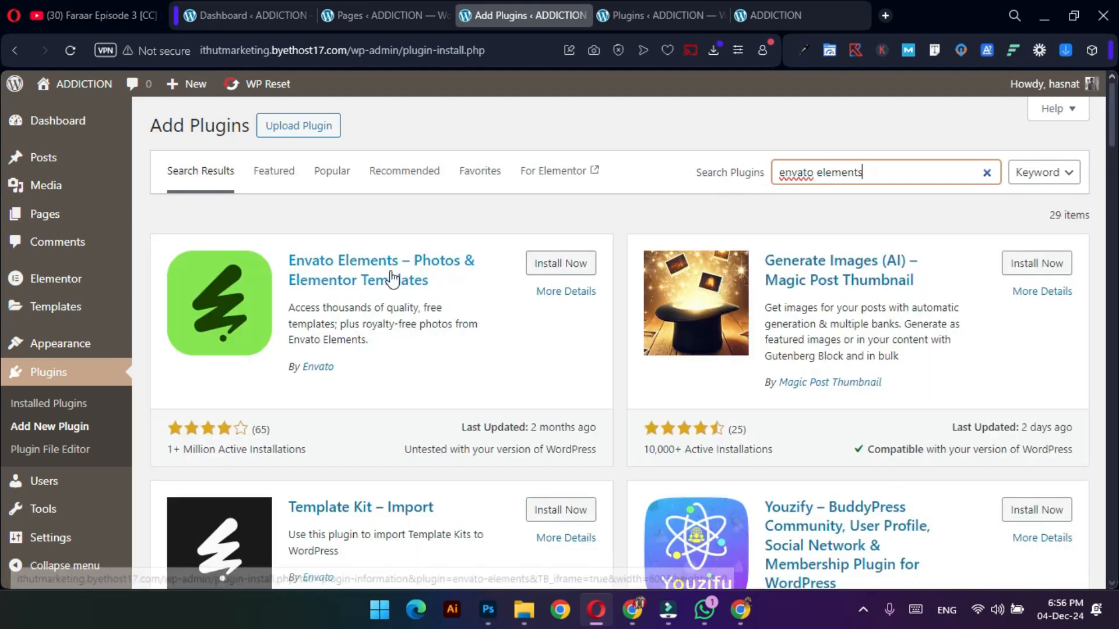
click(560, 263)
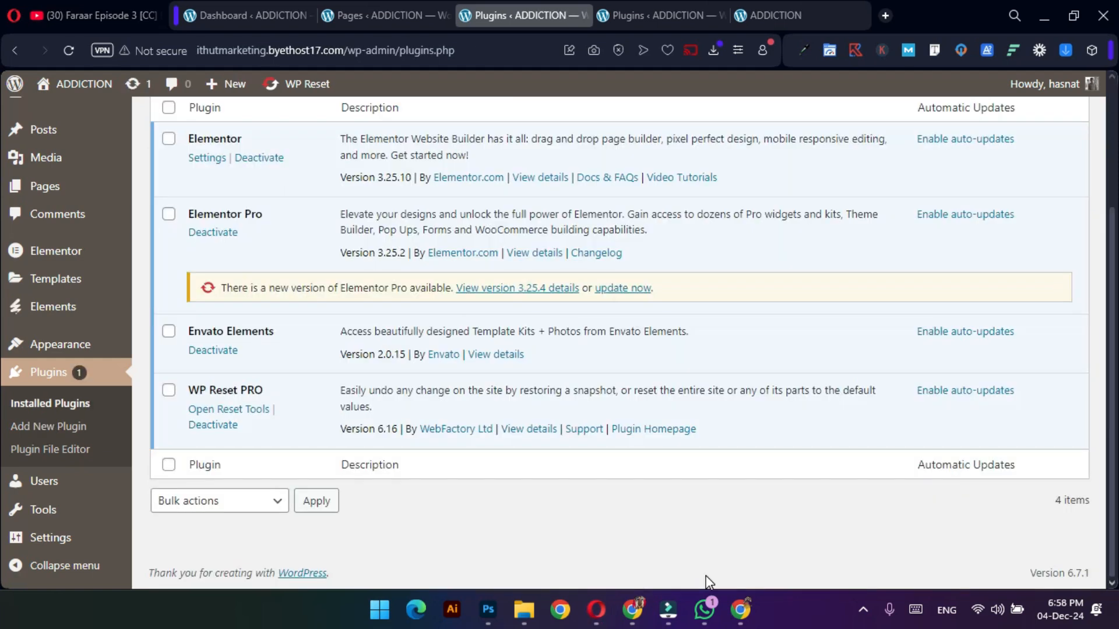
Open the Installed Kits page of the Envato Elements plugin.
click(866, 611)
click(866, 611)
scroll(263, 349, up, 3)
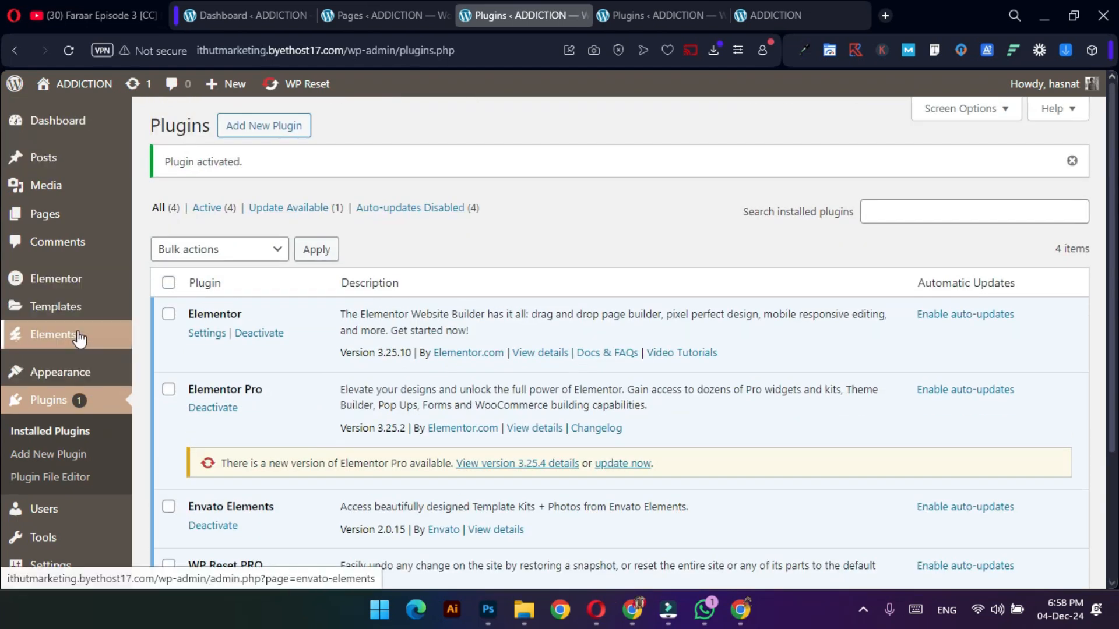
mouse_move(79, 338)
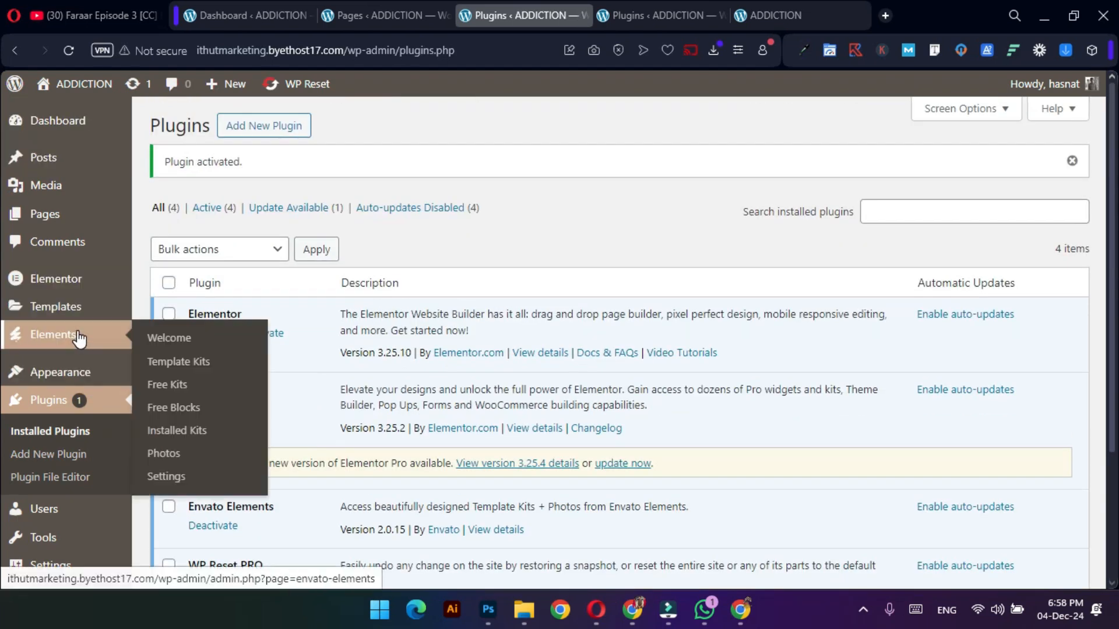
click(198, 432)
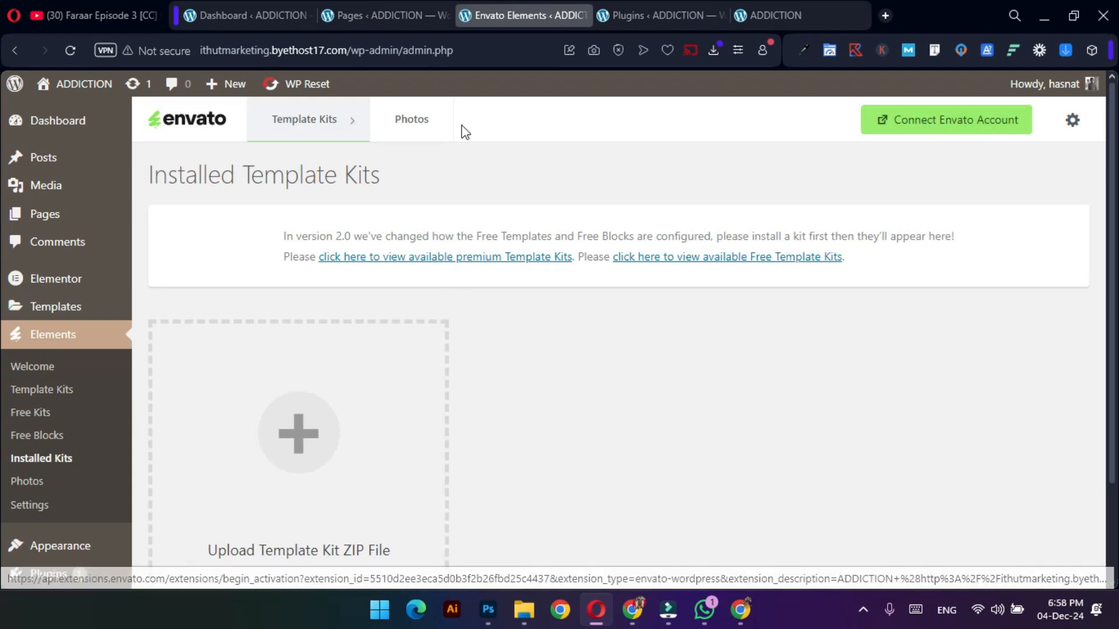
Try to upload Law Firm Elementor Template Kit V1.zip as a template kit, and dismiss the error dialog without resetting the plugin.
scroll(289, 448, down, 2)
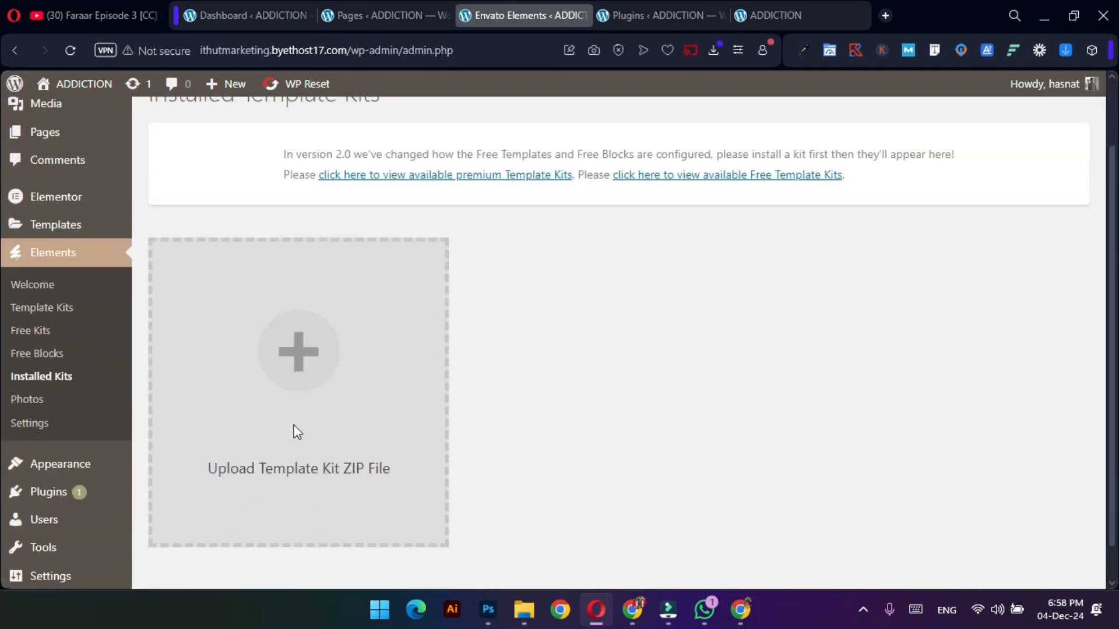
click(306, 387)
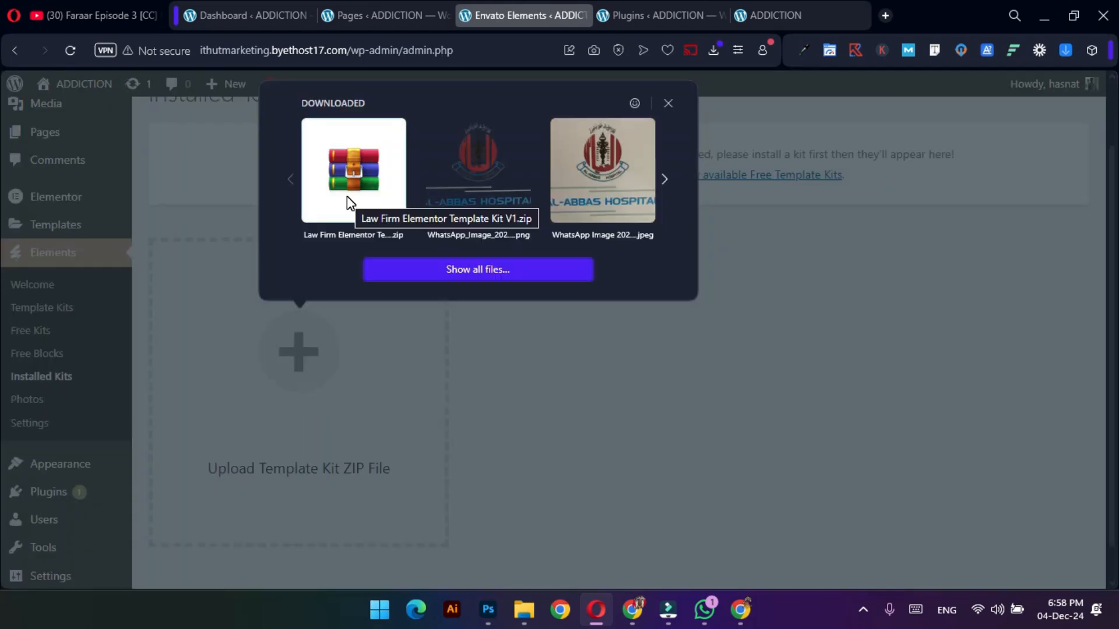
drag(348, 197, 420, 315)
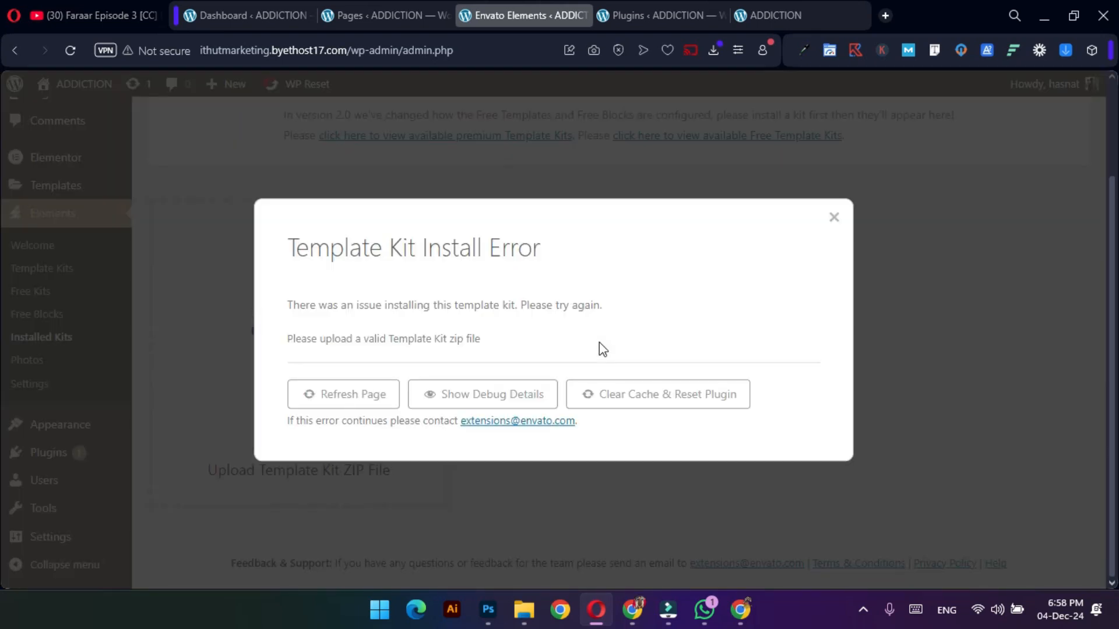
click(646, 398)
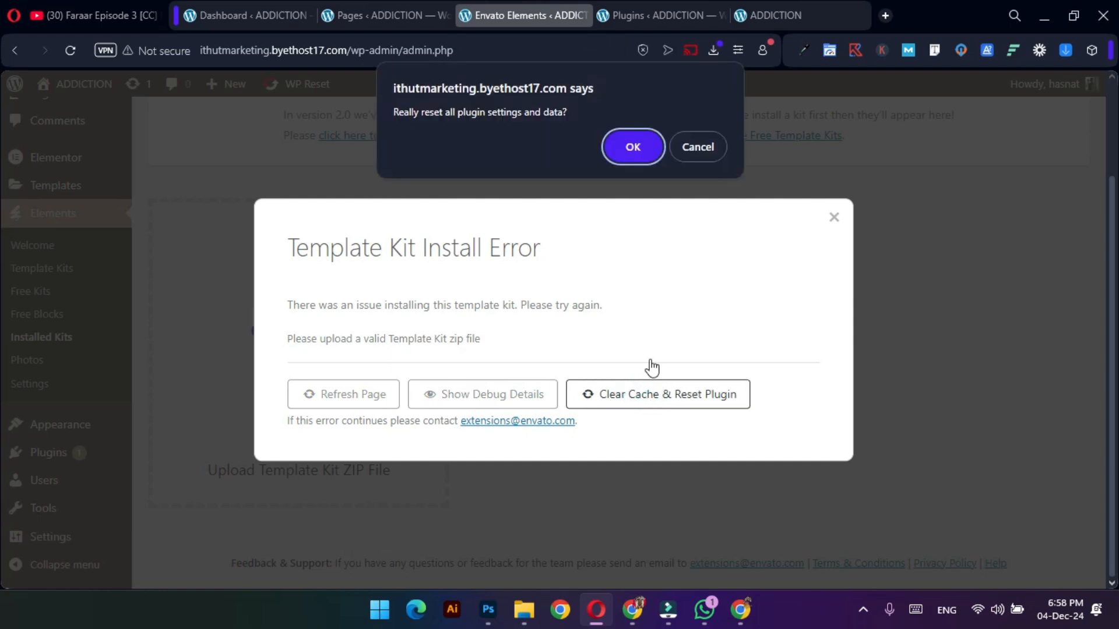
click(699, 149)
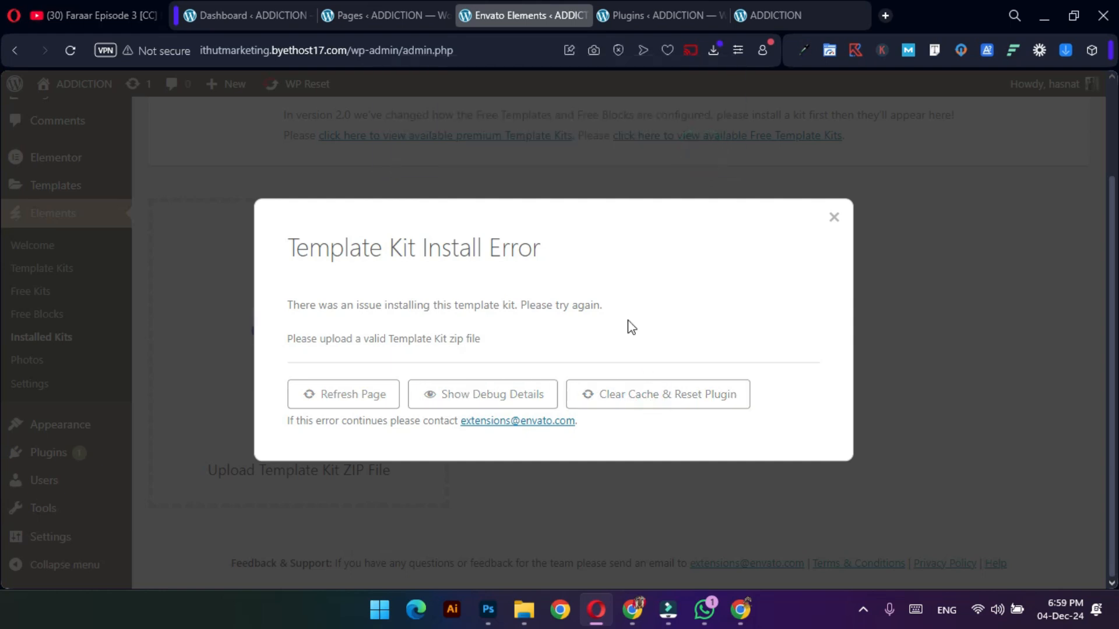
click(832, 220)
Switch to File Explorer and extract the Law Firm Elementor Template Kit V1 archive into its own folder in Downloads.
mouse_move(525, 615)
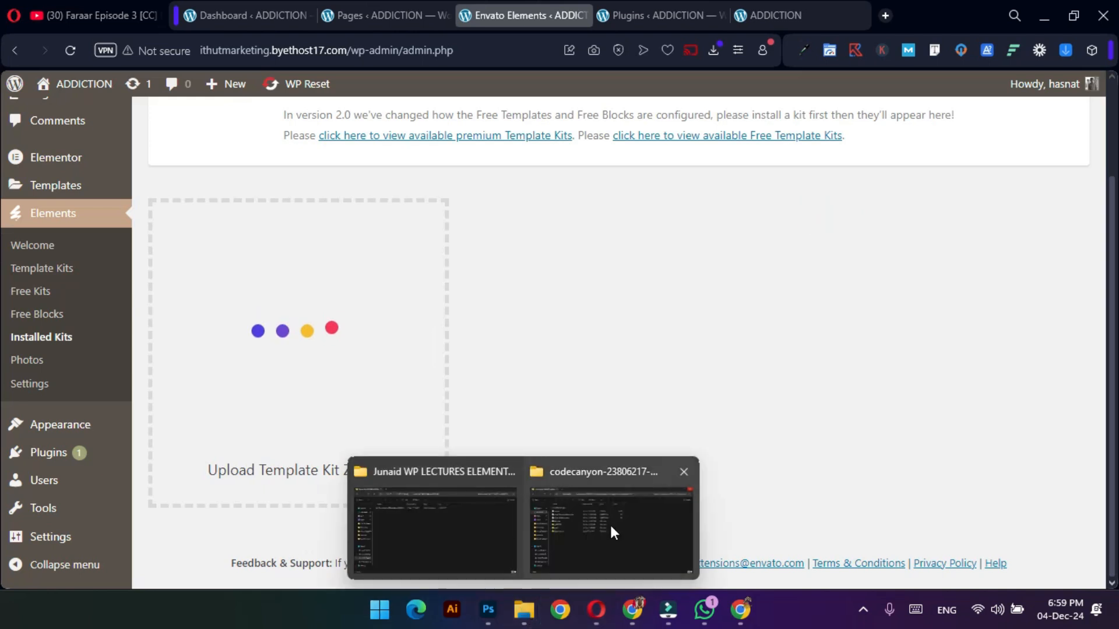
click(600, 521)
click(75, 178)
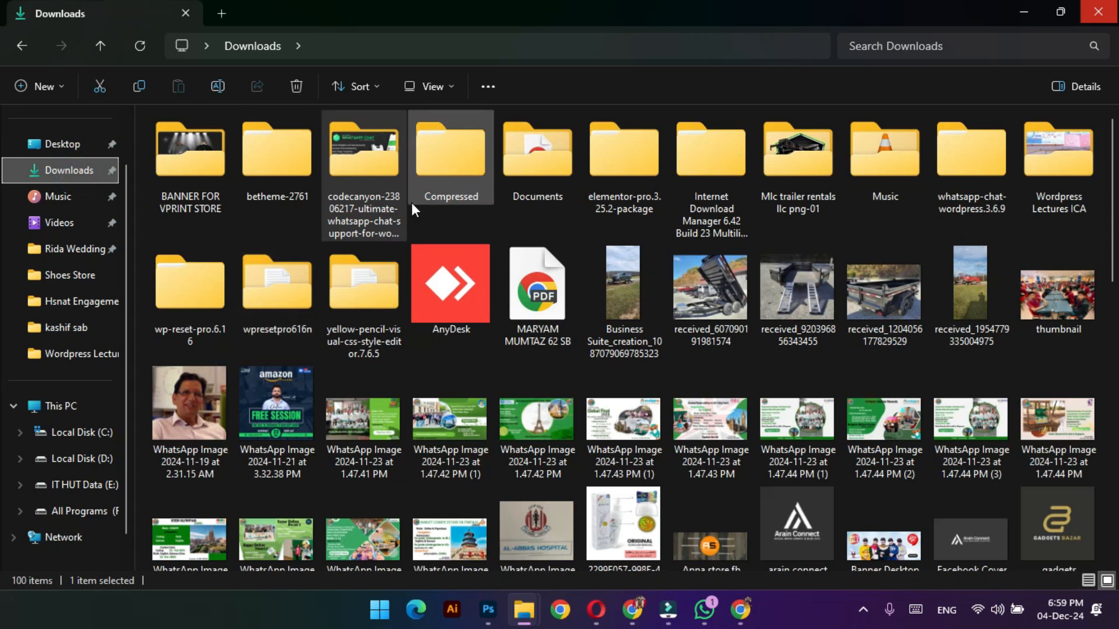
double_click(447, 281)
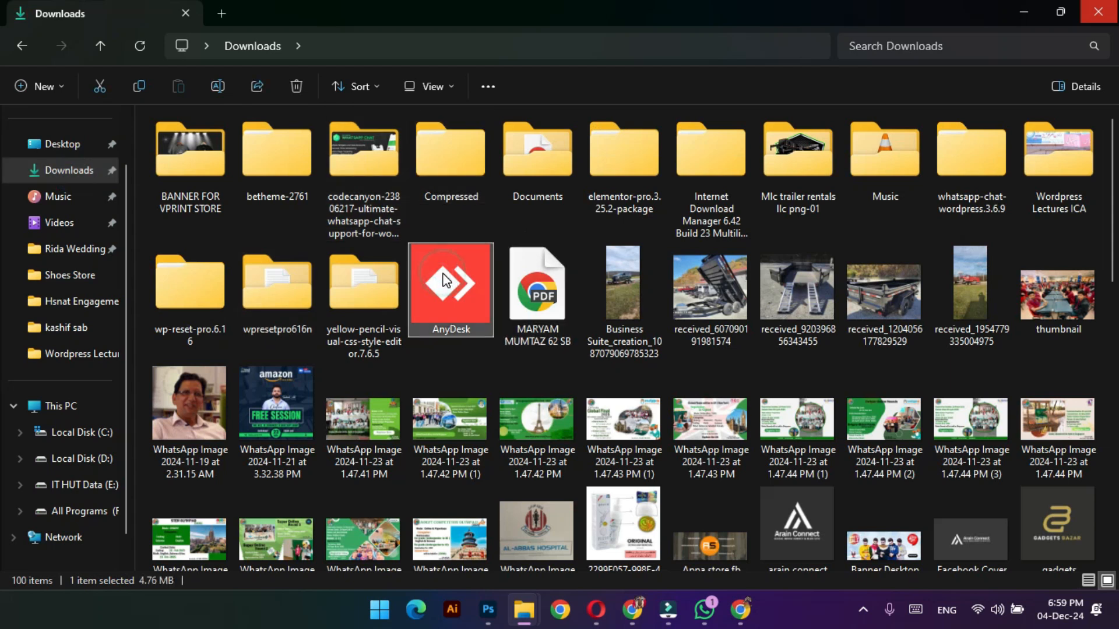
scroll(445, 280, down, 10)
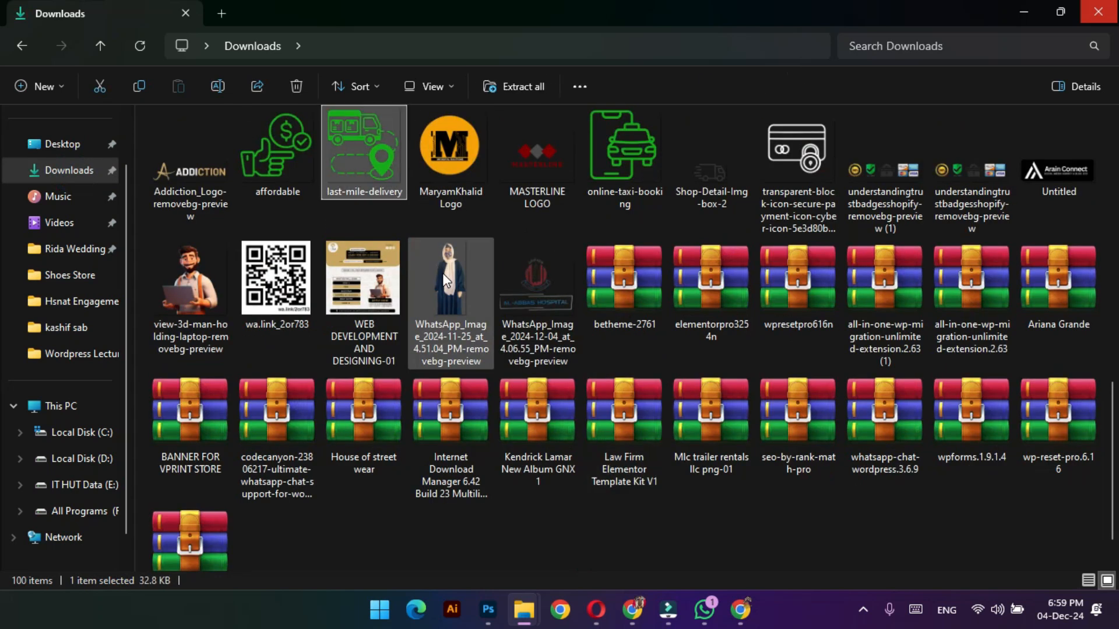
click(444, 279)
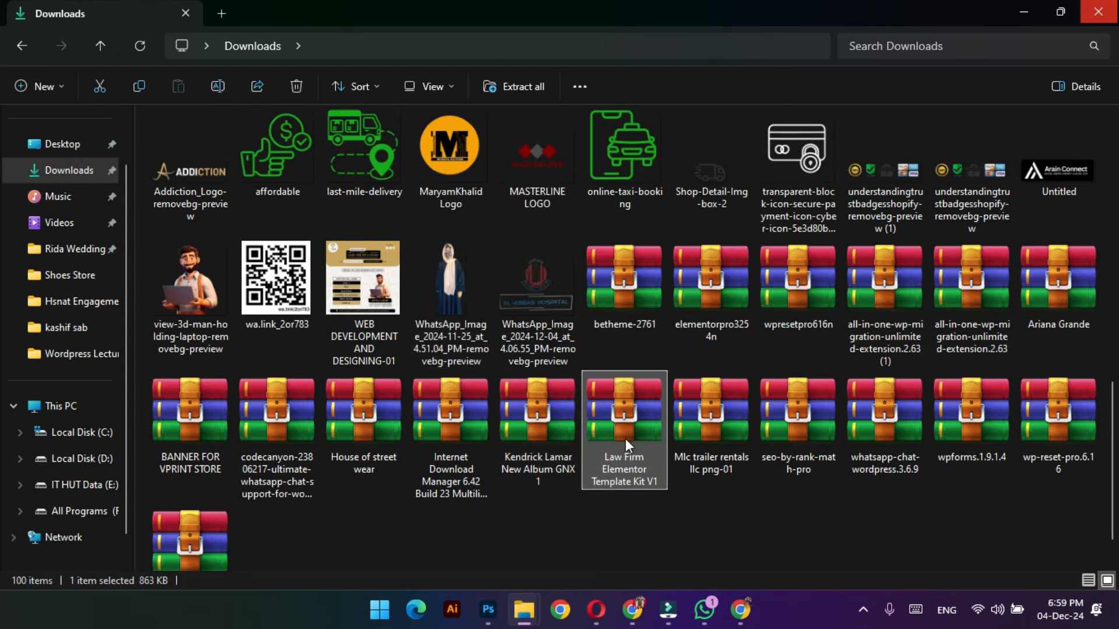
right_click(627, 475)
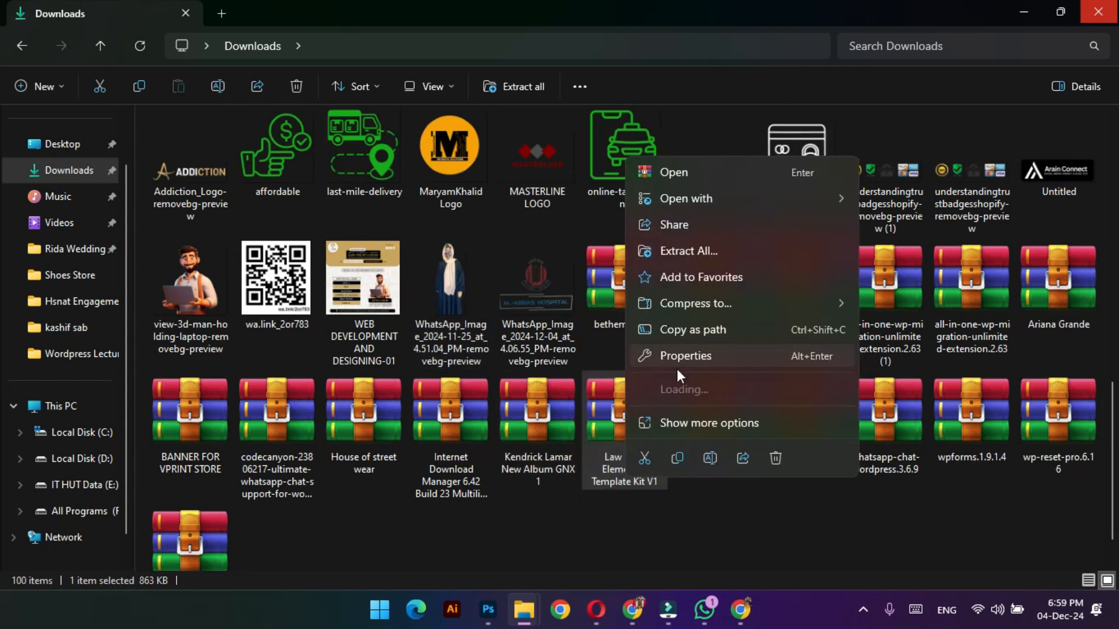
click(687, 416)
click(727, 140)
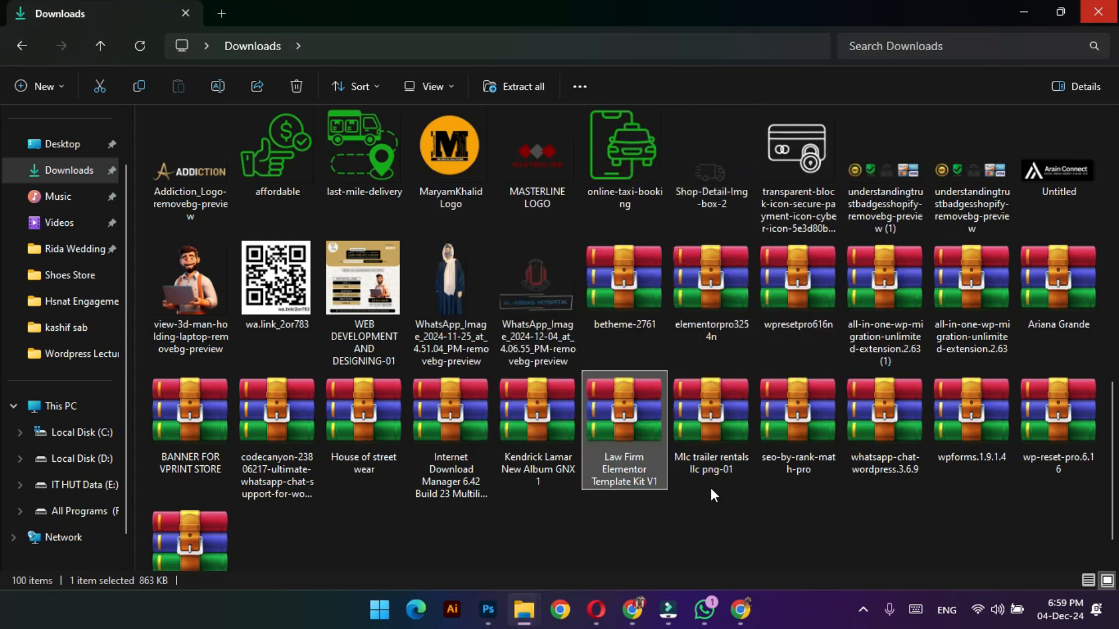
Examine the extracted kit's Law Firm V1 folder and the JSON templates in its Elementor JSON File subfolder.
scroll(313, 501, down, 1)
click(309, 502)
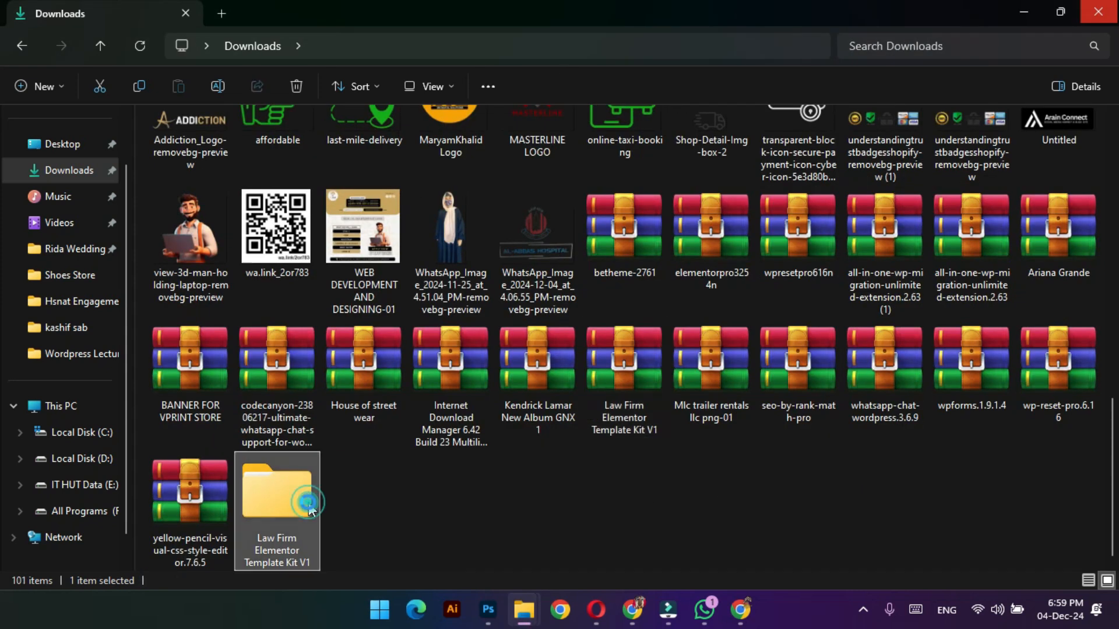
double_click(309, 502)
double_click(231, 168)
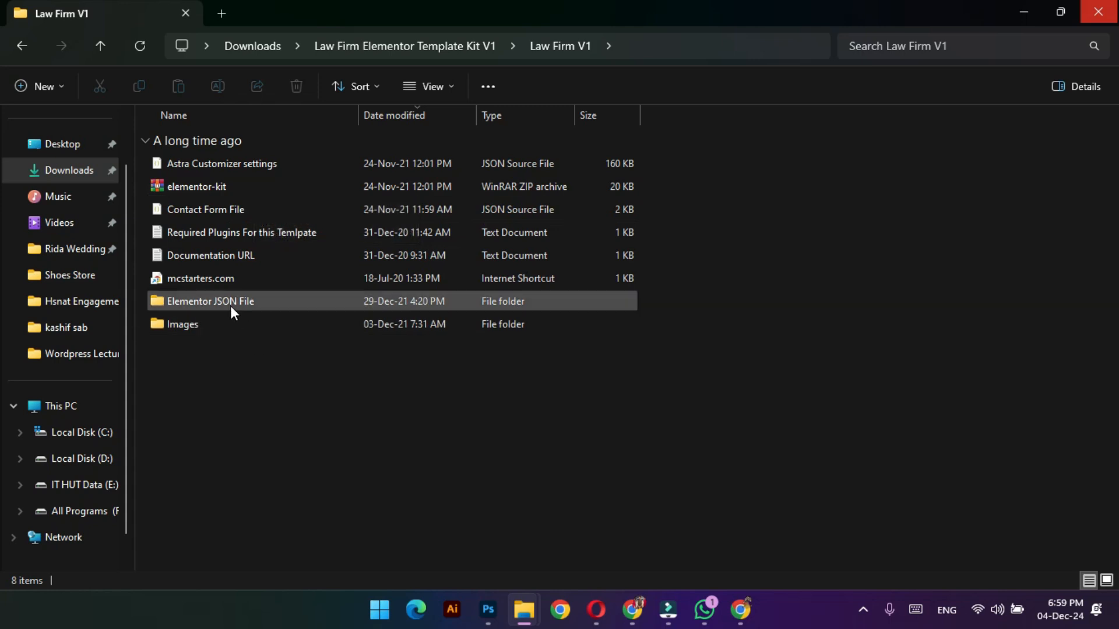
click(394, 300)
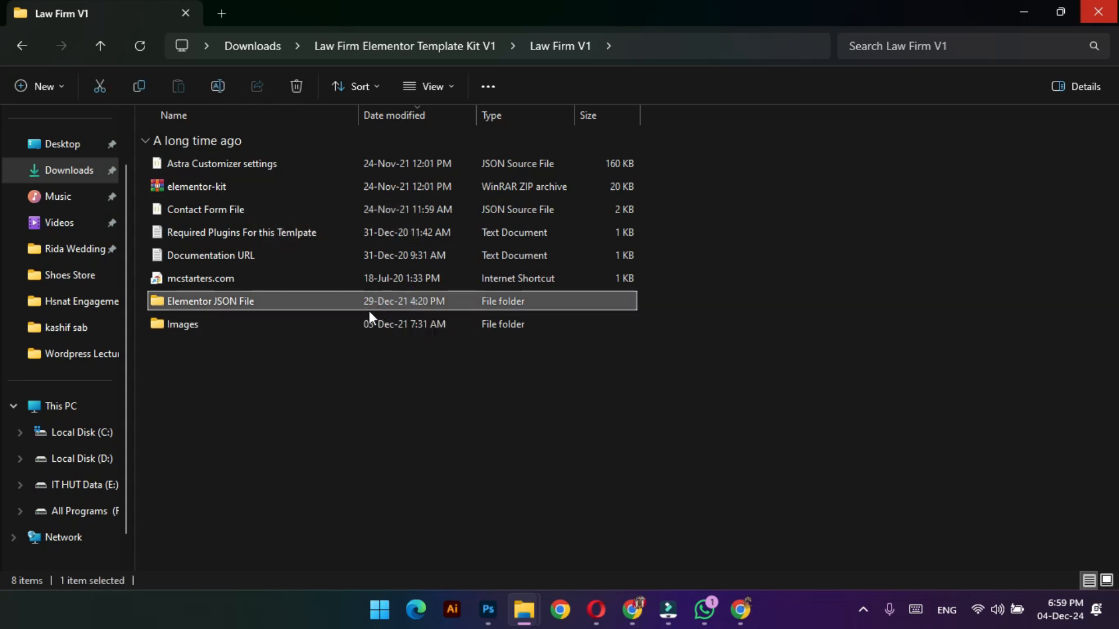
double_click(295, 299)
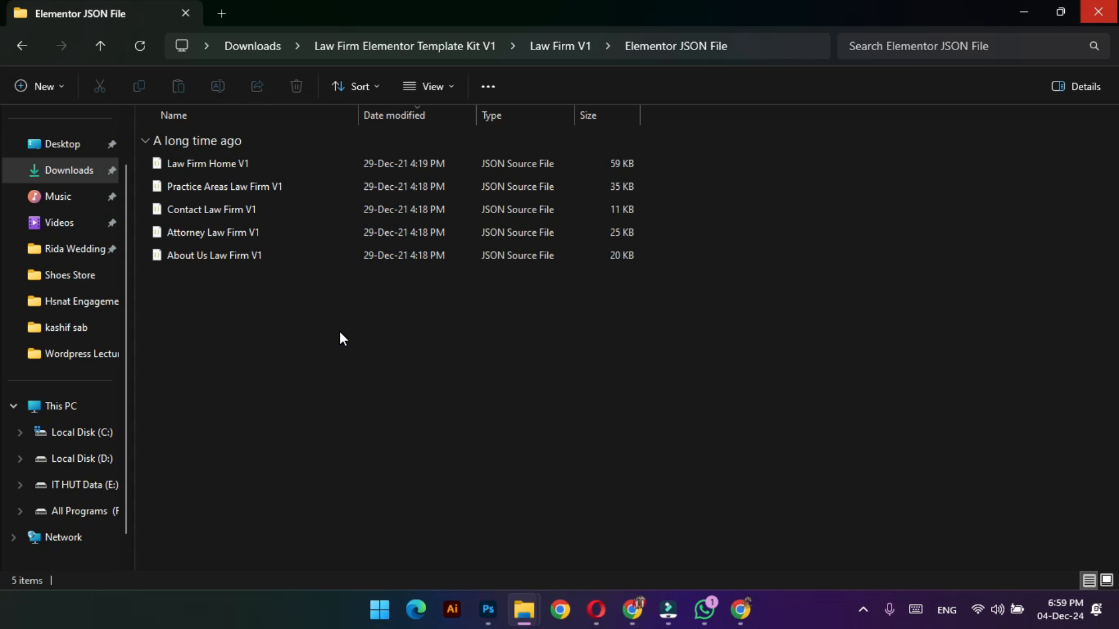
key(BackSpace)
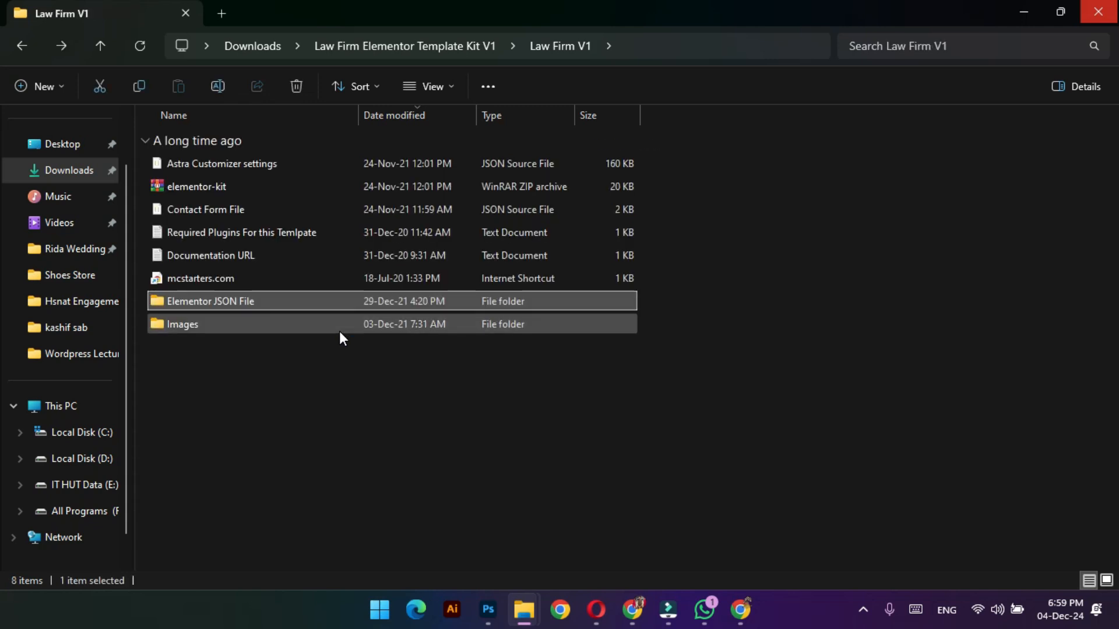
Compress the extracted Law Firm V1 folder into a ZIP archive with the compress-and-email option, and close the diagnostic message.
key(BackSpace)
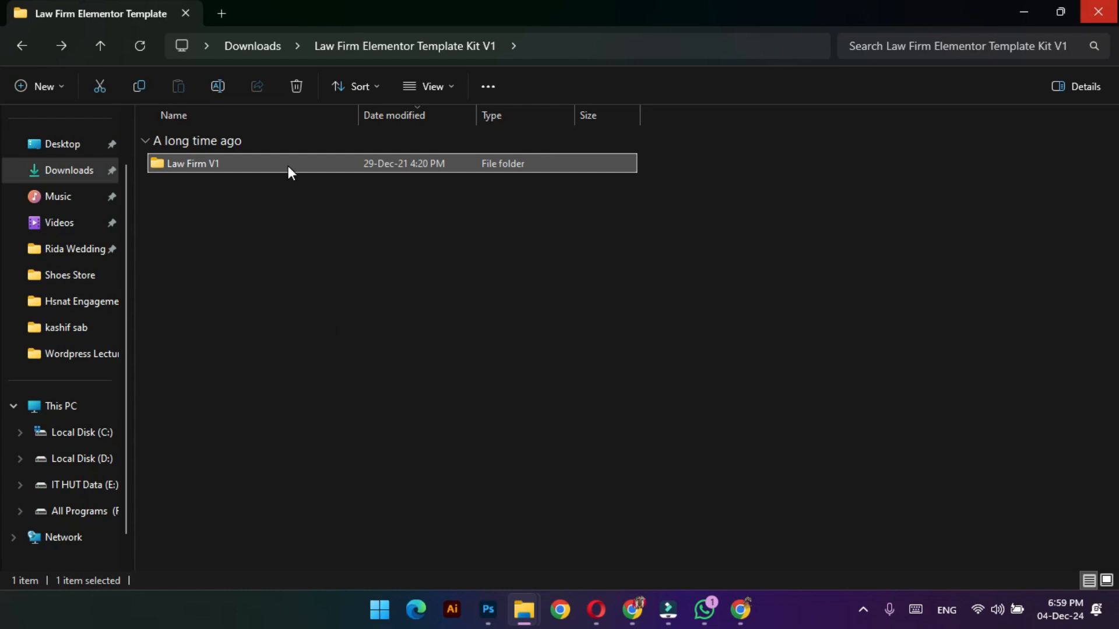
right_click(288, 167)
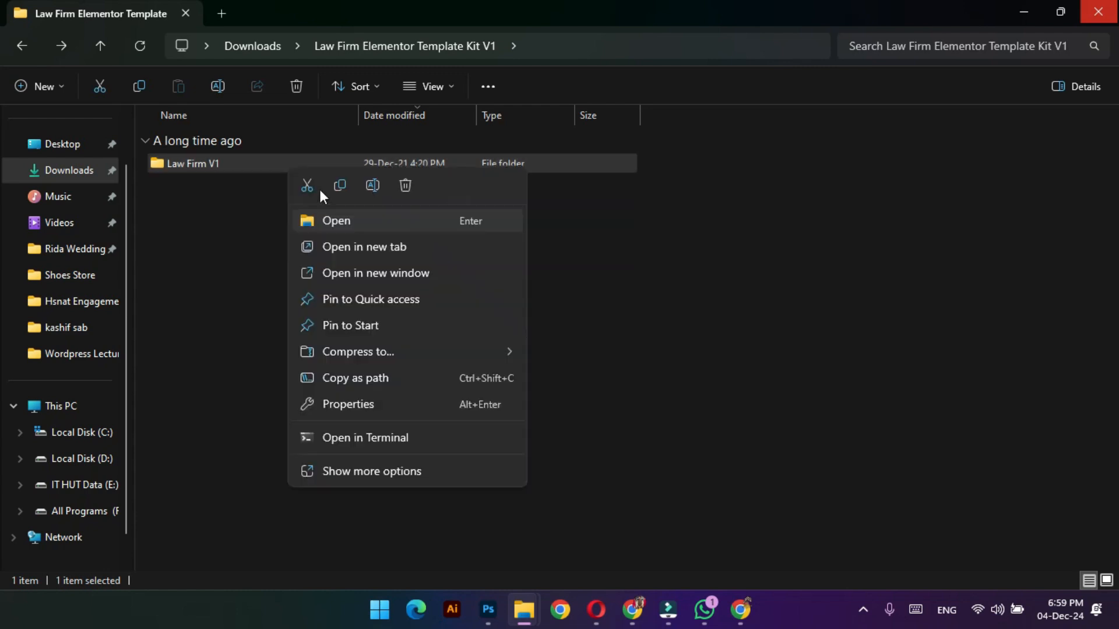
click(345, 471)
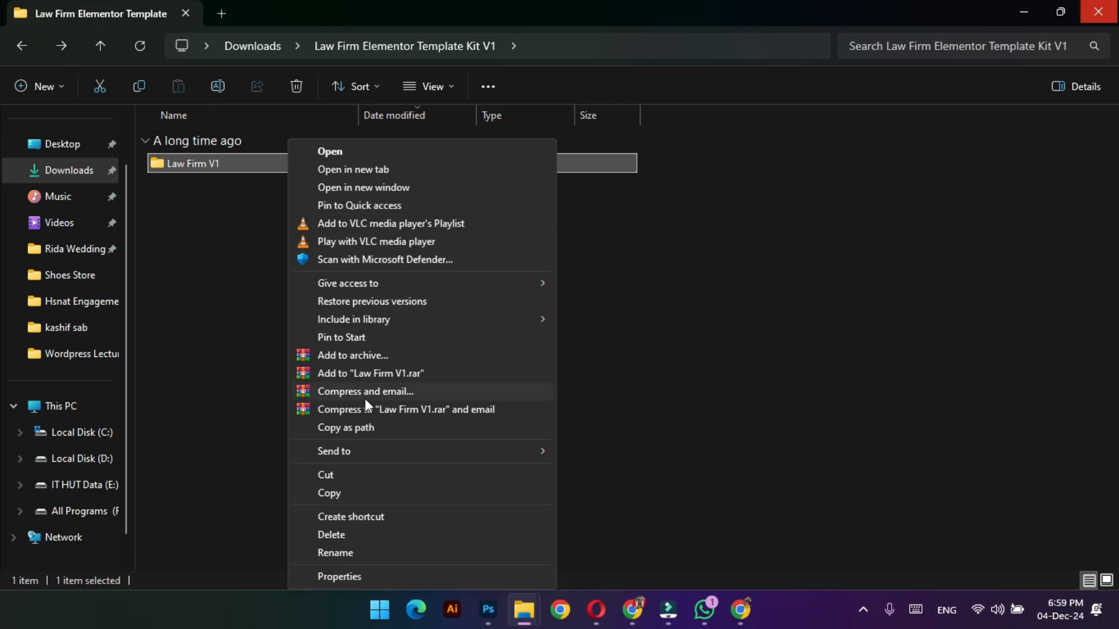
click(365, 394)
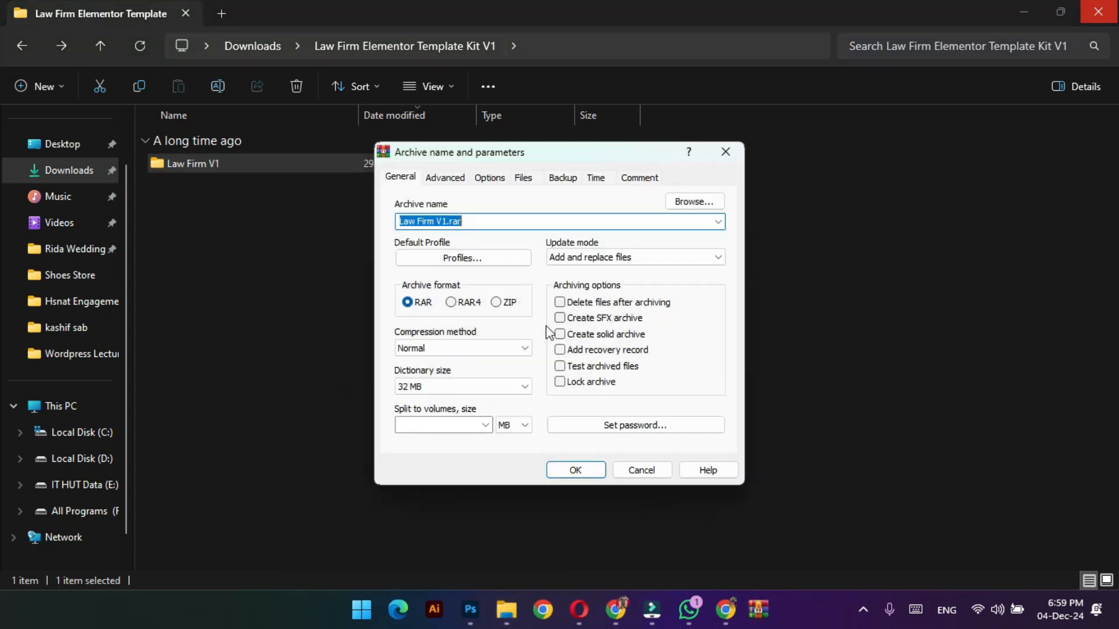
click(496, 302)
click(572, 470)
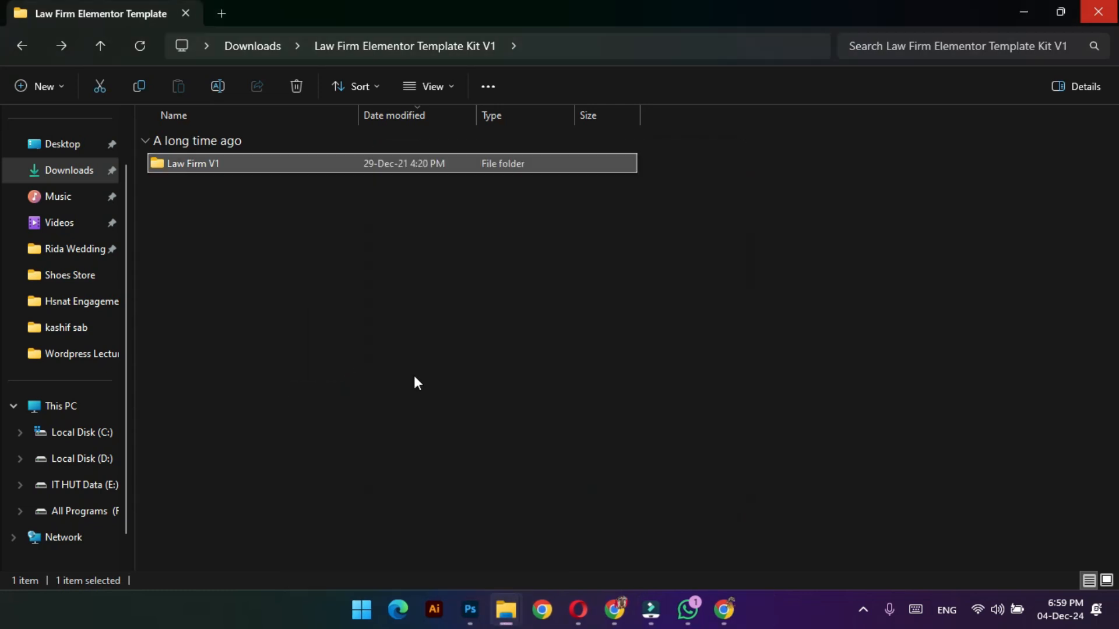
click(679, 357)
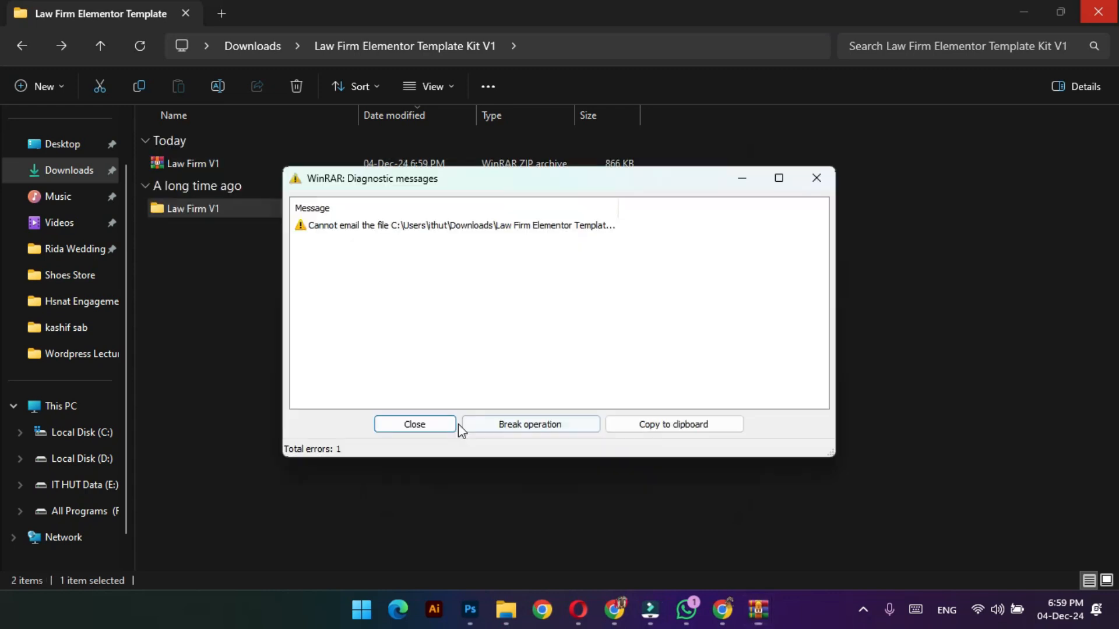
click(435, 424)
Switch to Opera and try to upload the Law Firm V1 ZIP from Downloads' Law Firm Elementor Template Kit V1 folder as a template kit.
click(636, 618)
click(635, 617)
click(600, 620)
click(308, 425)
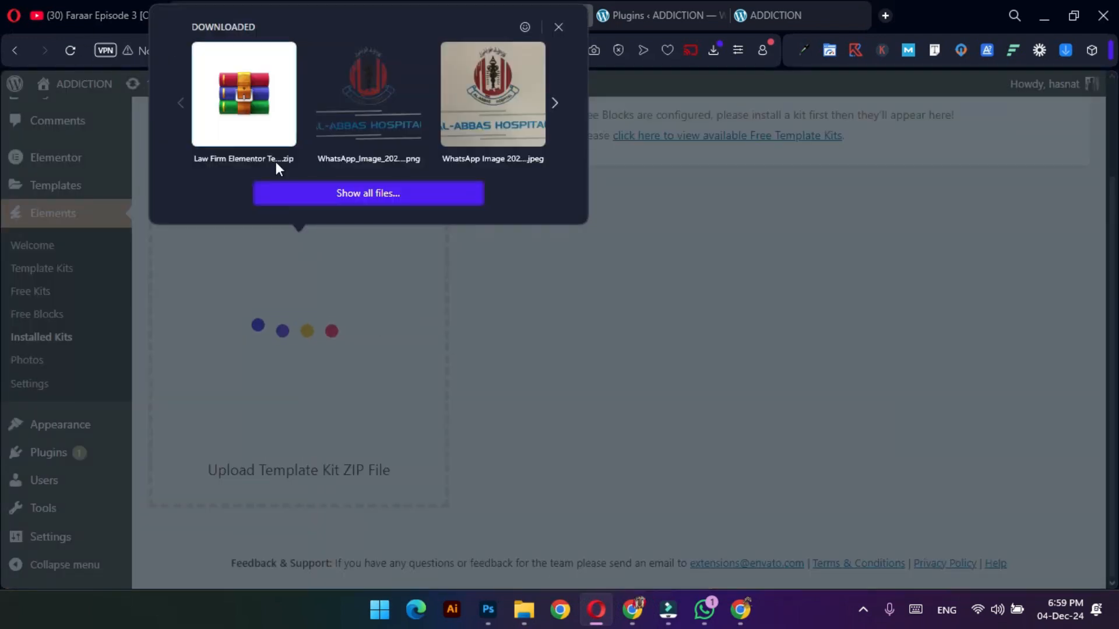
click(296, 191)
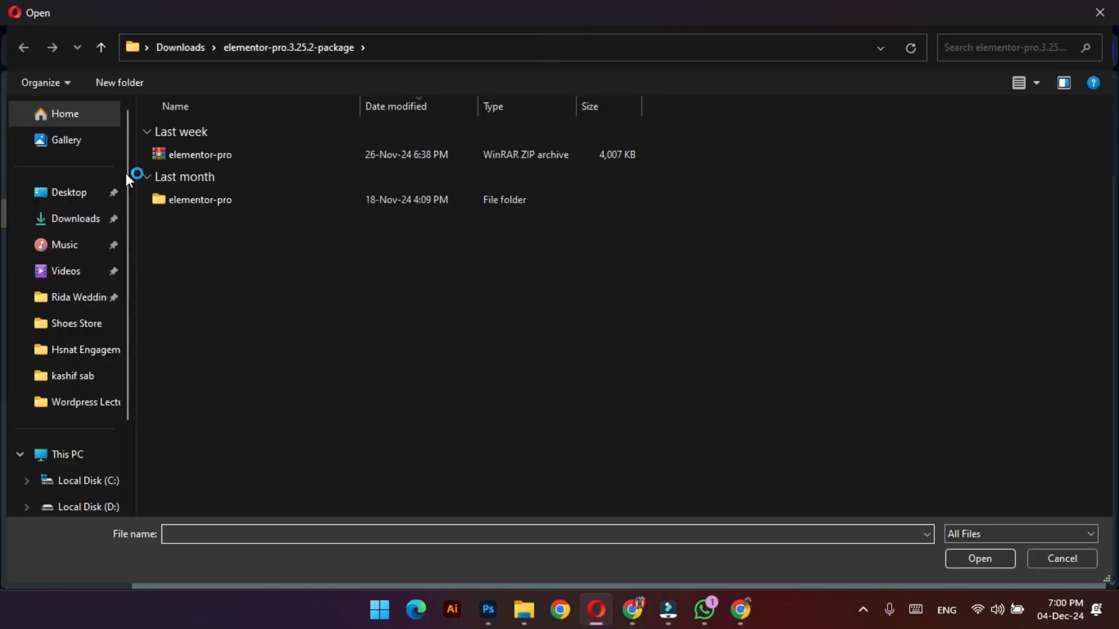
click(88, 216)
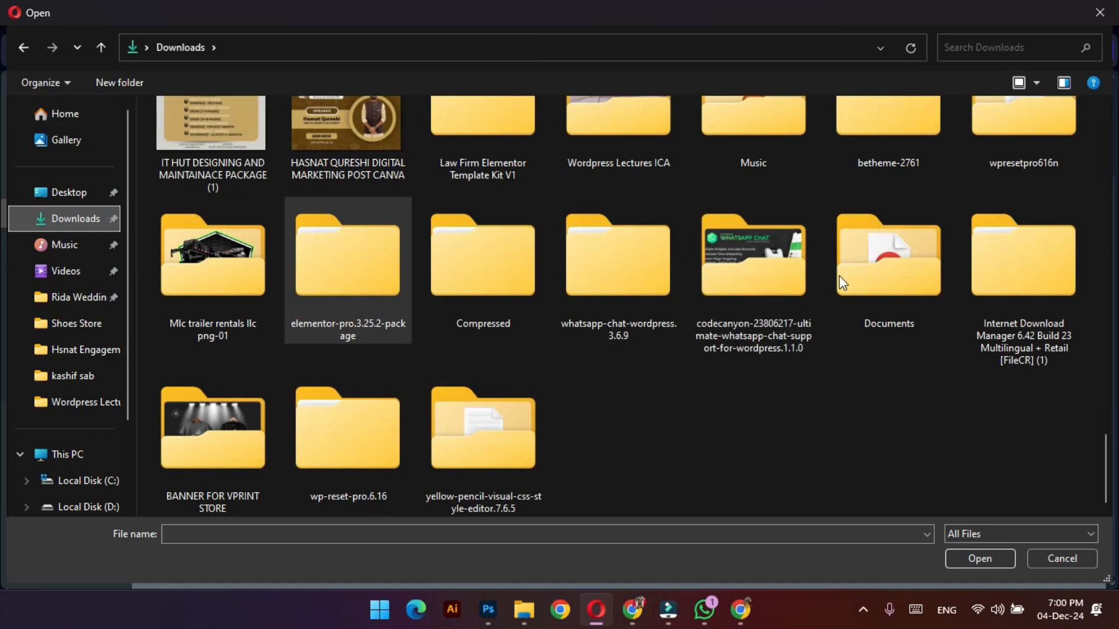
click(308, 247)
key(Home)
key(l)
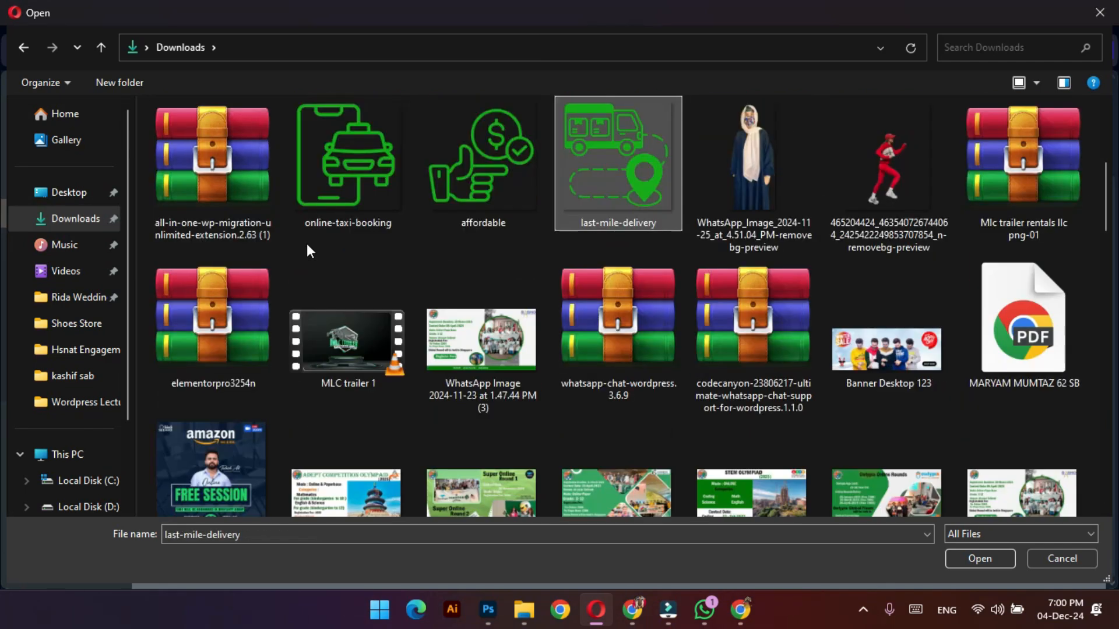
key(l)
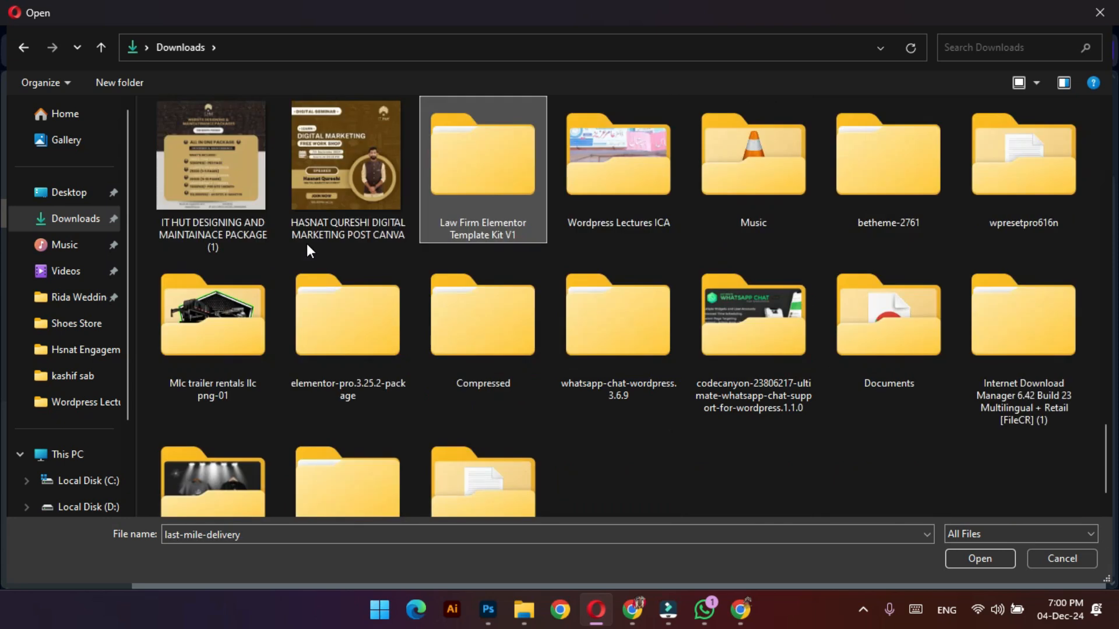
key(Return)
key(l)
key(l)
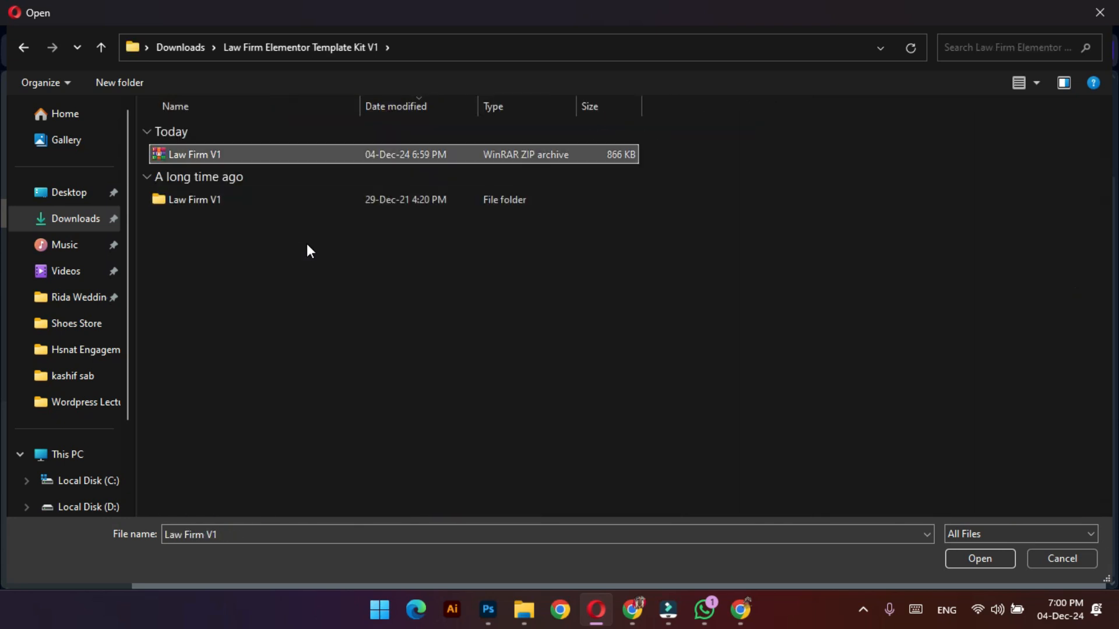
key(Return)
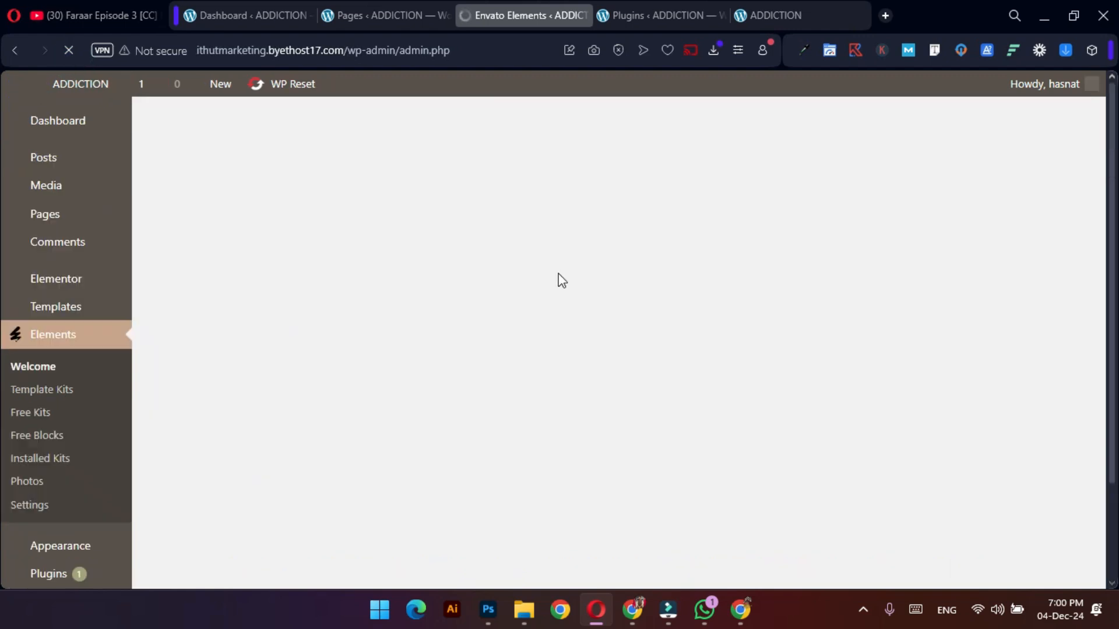
Try to bring Law Firm V1.zip from File Explorer straight into the template kit upload area.
scroll(557, 280, down, 3)
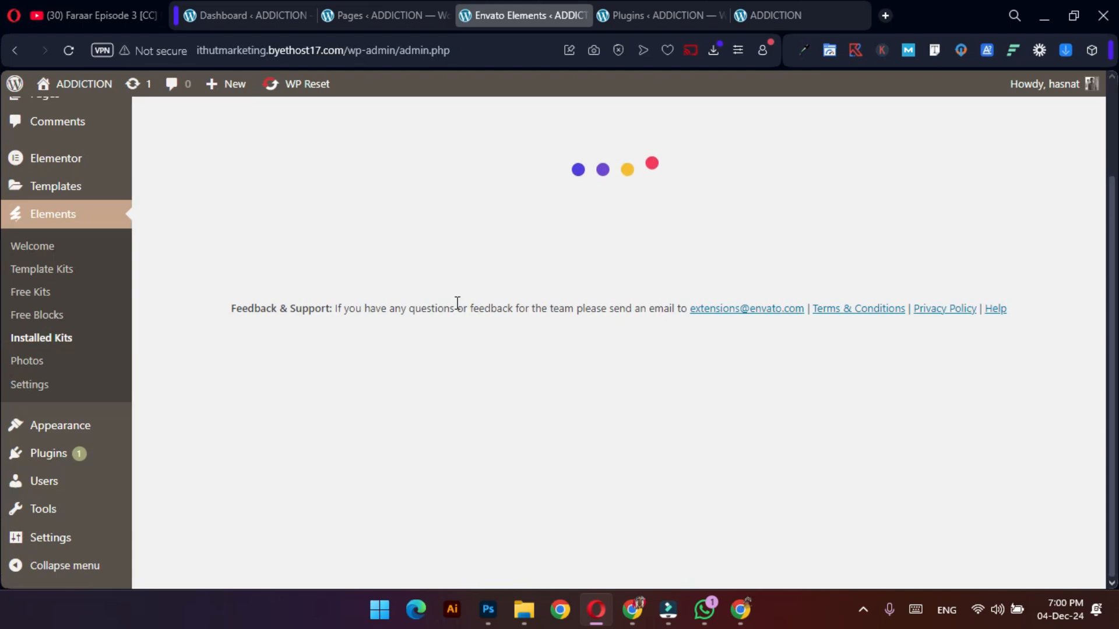
scroll(458, 303, up, 3)
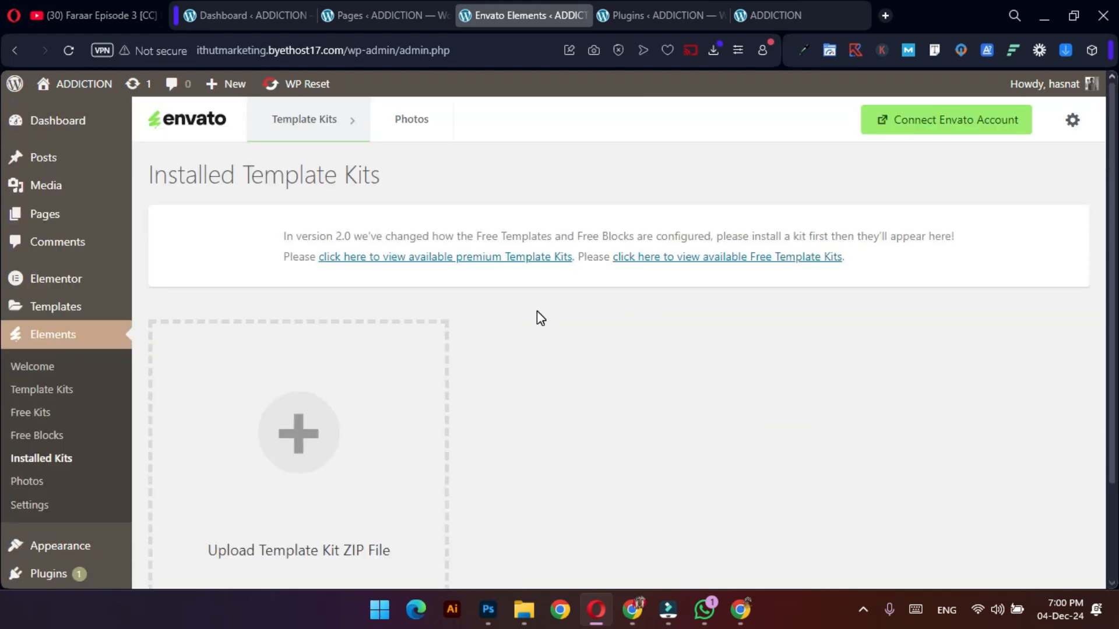
scroll(498, 408, down, 2)
mouse_move(523, 610)
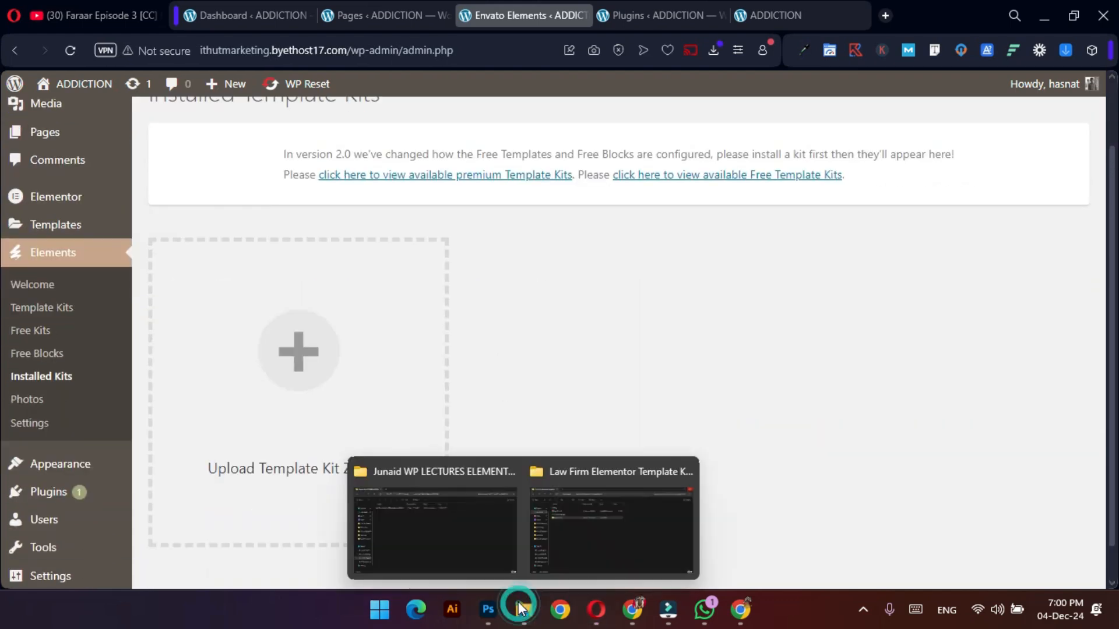
click(606, 545)
drag(219, 167, 292, 372)
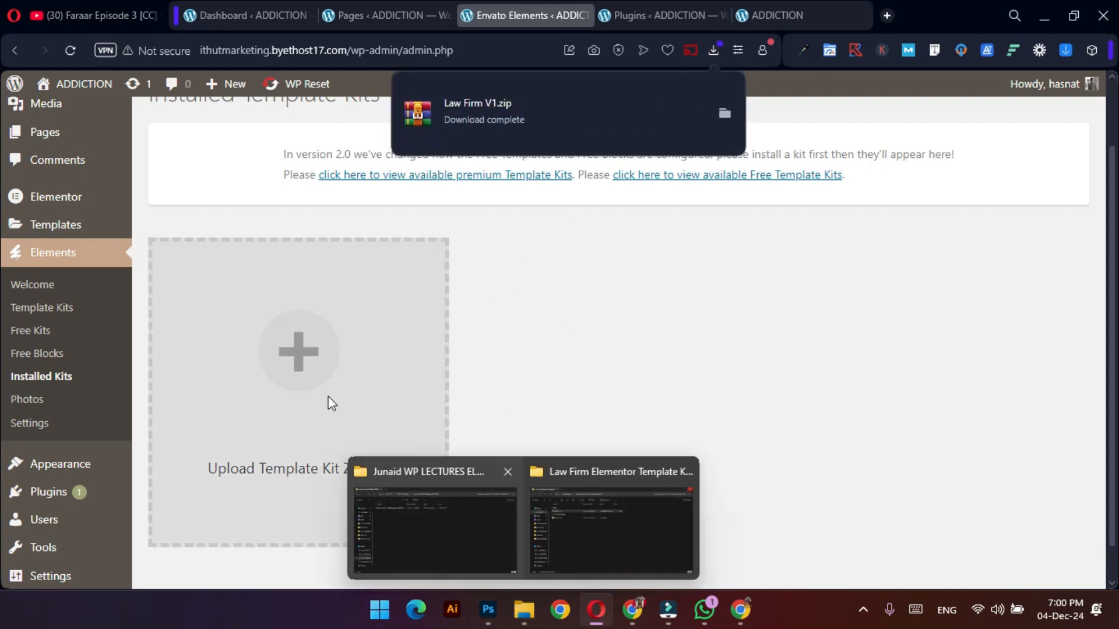
Try to upload Law Firm V1.zip as a template kit by choosing the file, and dismiss the install error dialog.
click(329, 373)
click(462, 270)
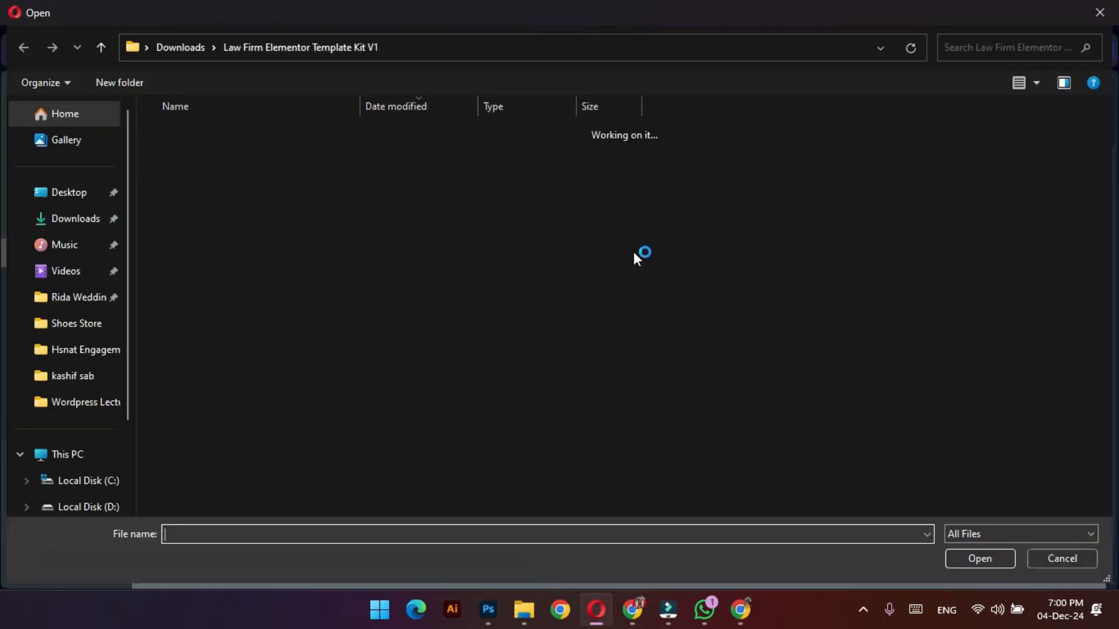
key(Escape)
click(347, 371)
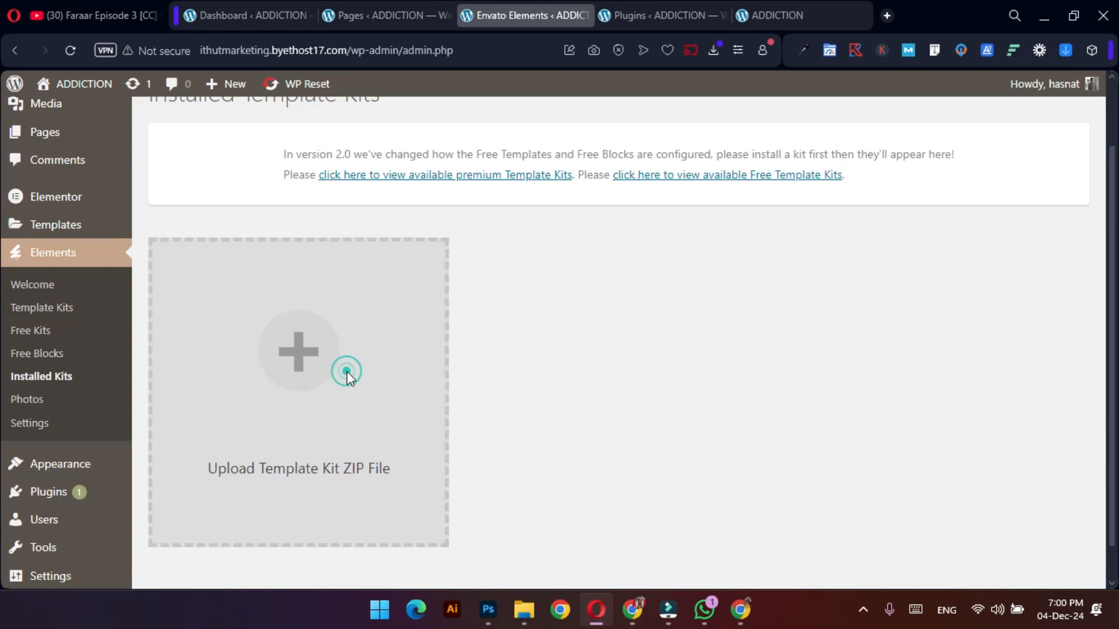
click(239, 119)
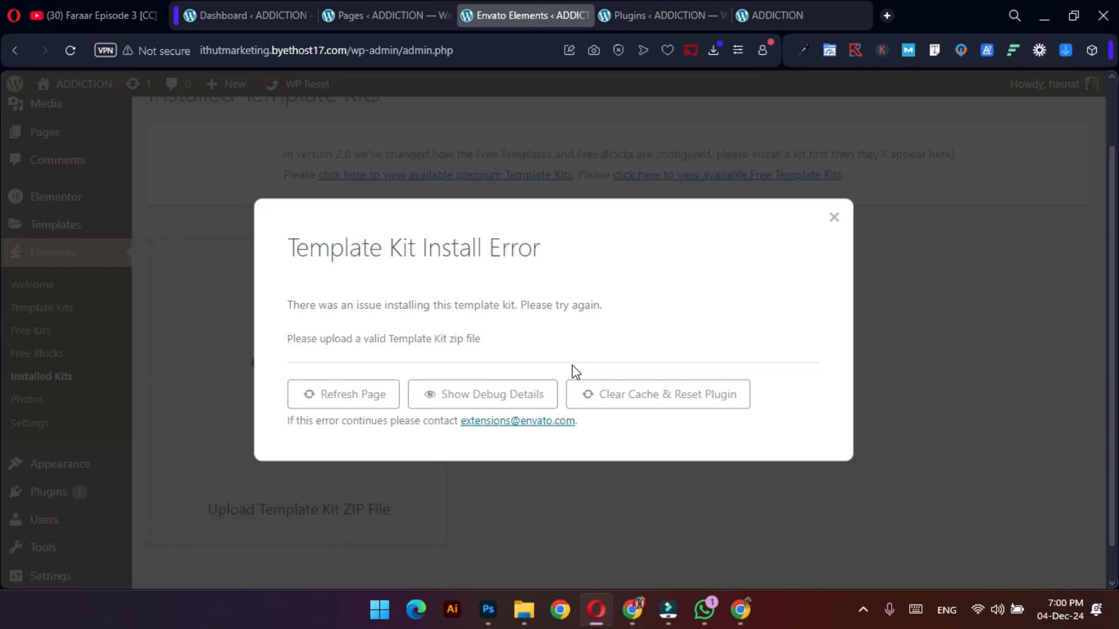
click(833, 218)
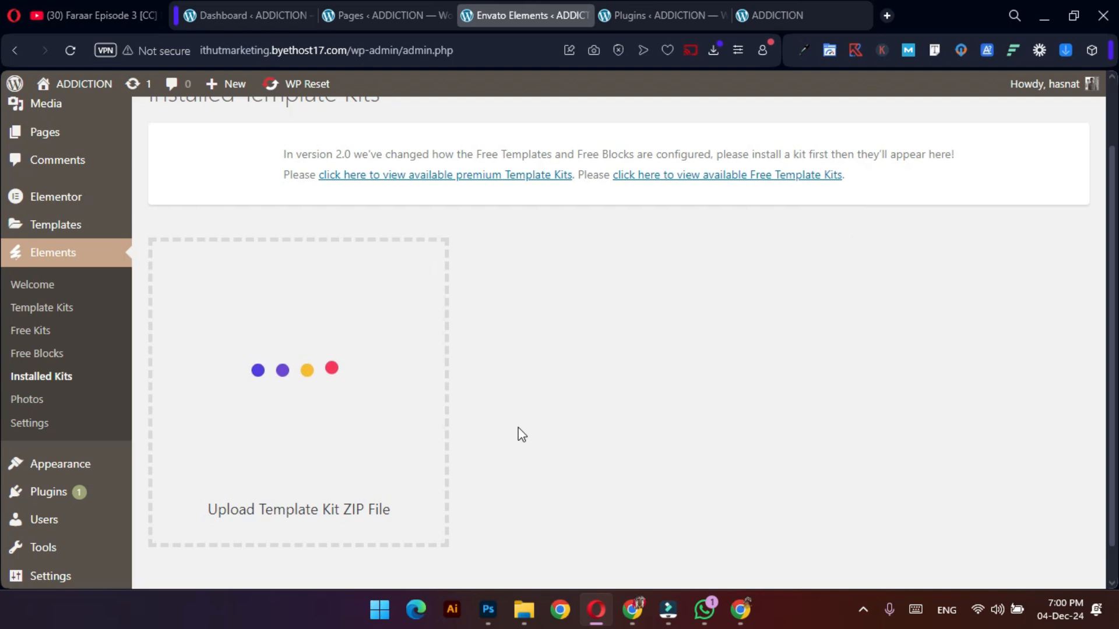
Open Elementor's Saved Templates page and show its template import form.
scroll(521, 434, up, 2)
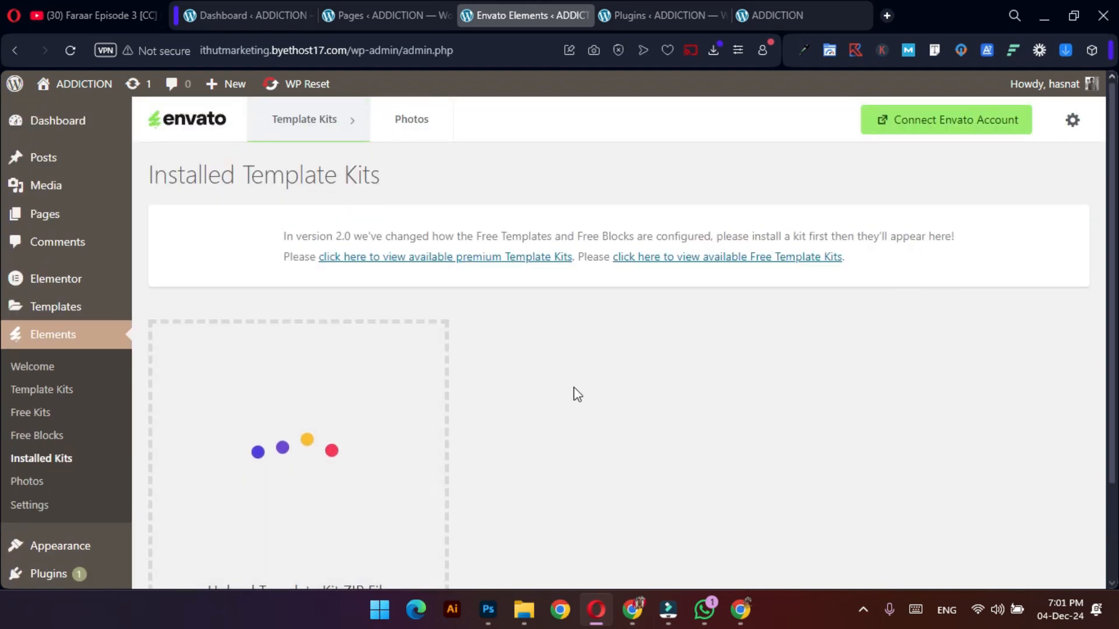
mouse_move(73, 315)
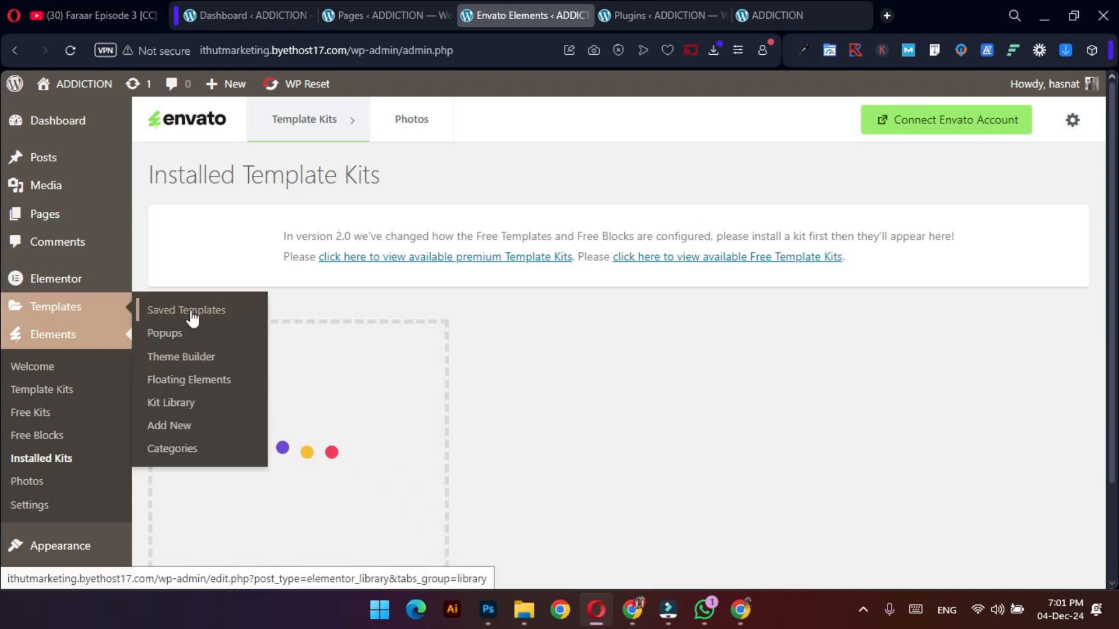
click(191, 313)
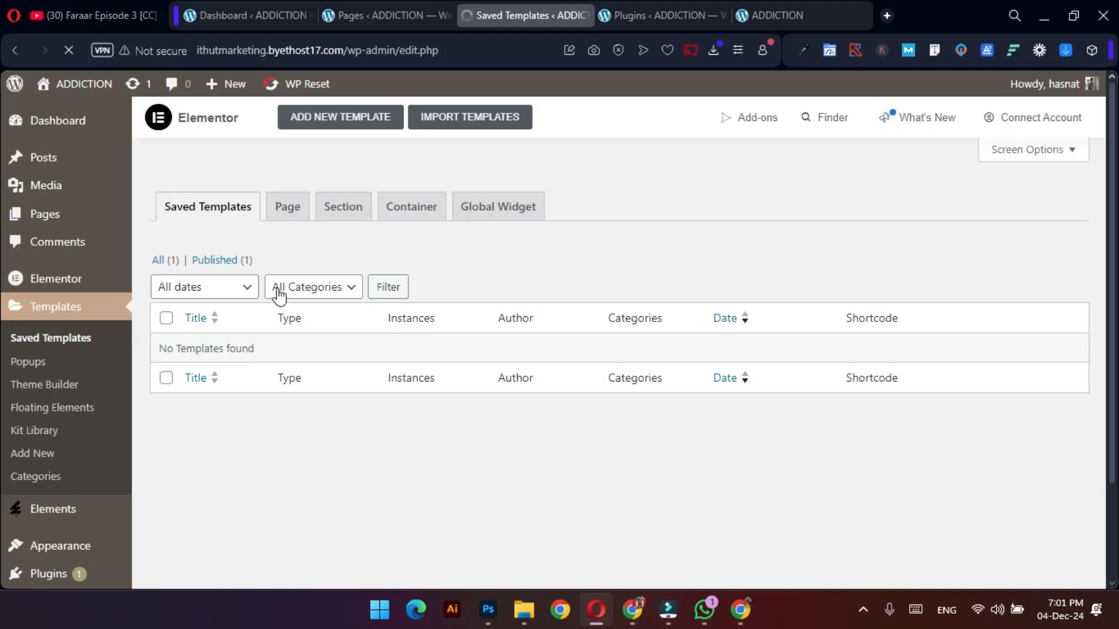
click(509, 124)
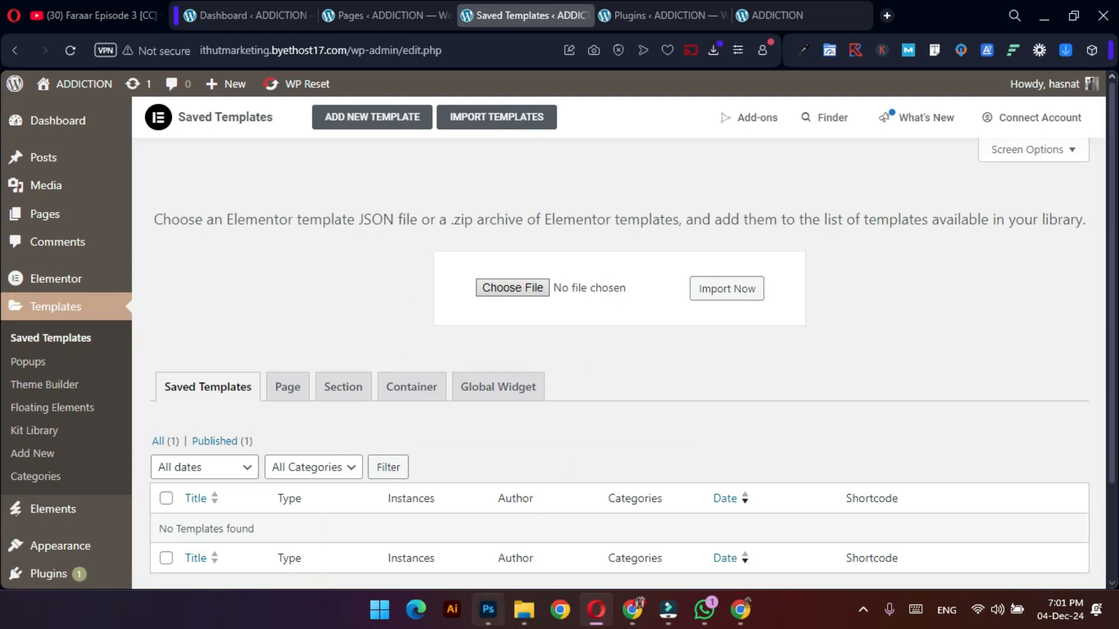
Switch to File Explorer and add Law Firm Home V1.json from Law Firm V1's Elementor JSON File folder to the import form.
mouse_move(524, 610)
click(600, 532)
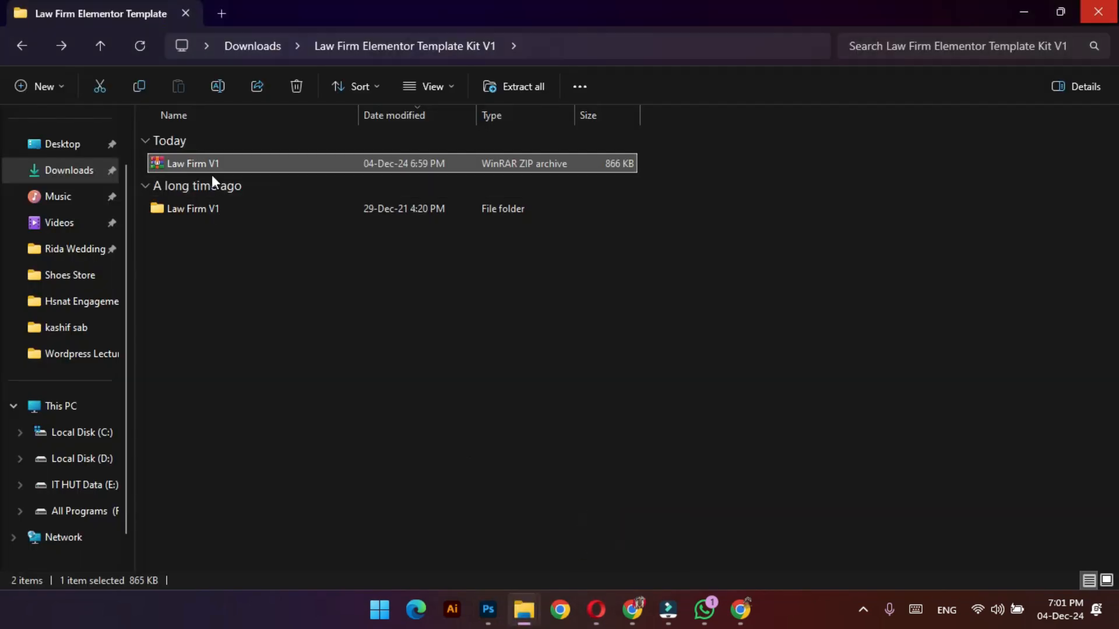
double_click(228, 214)
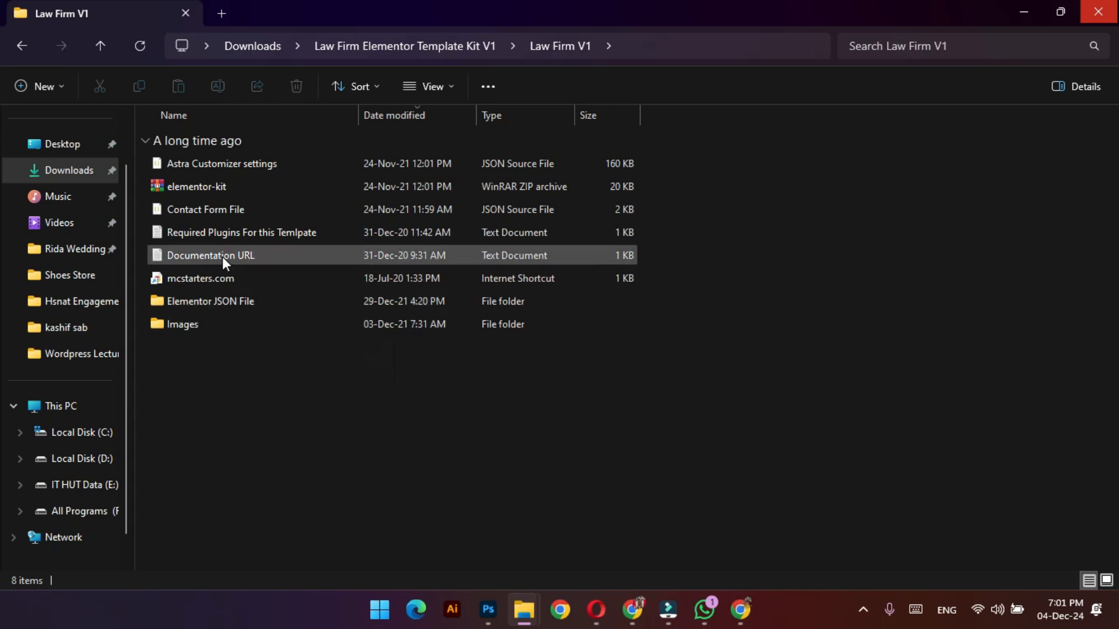
double_click(271, 299)
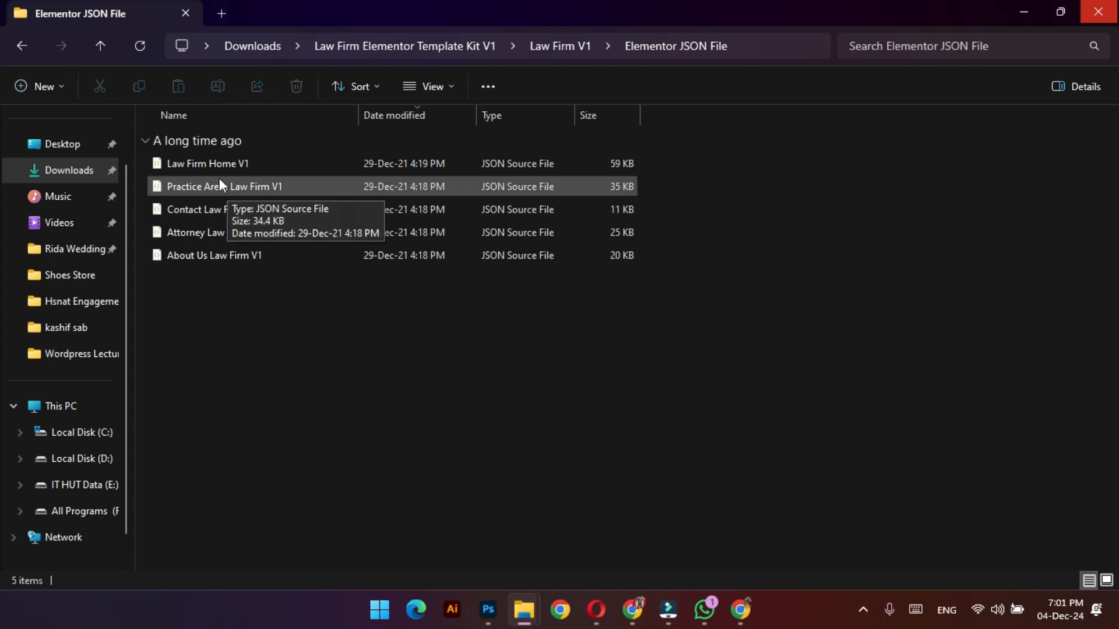
drag(216, 169, 582, 296)
key(alt+Tab)
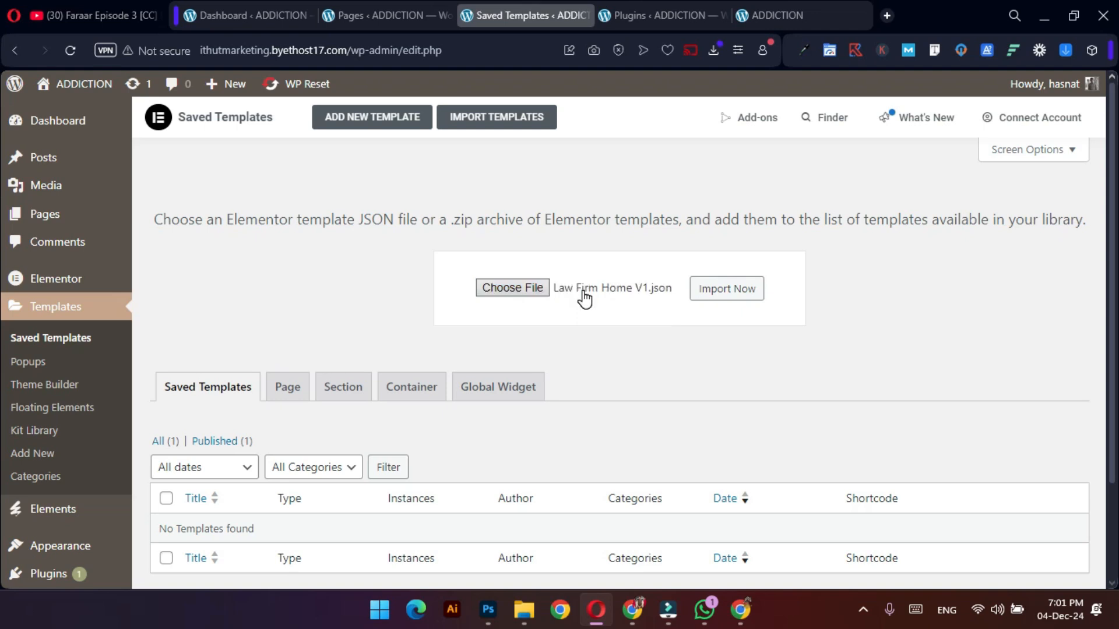
Import Law Firm Home V1.json, choosing not to show the JSON warning again and enabling unfiltered file uploads.
click(708, 295)
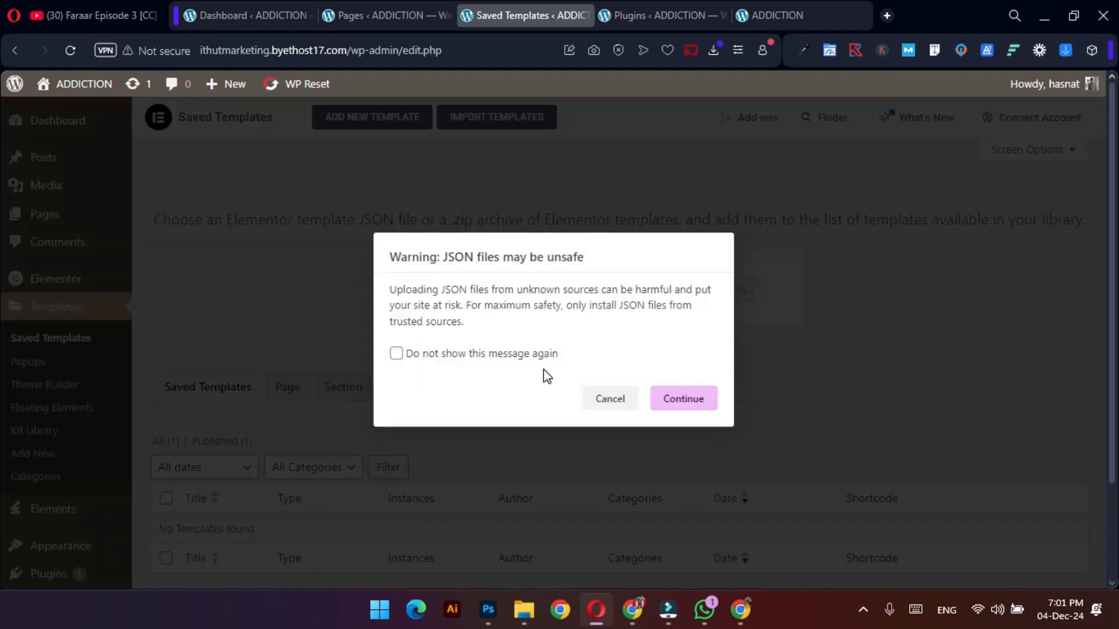
click(539, 354)
click(687, 406)
click(693, 401)
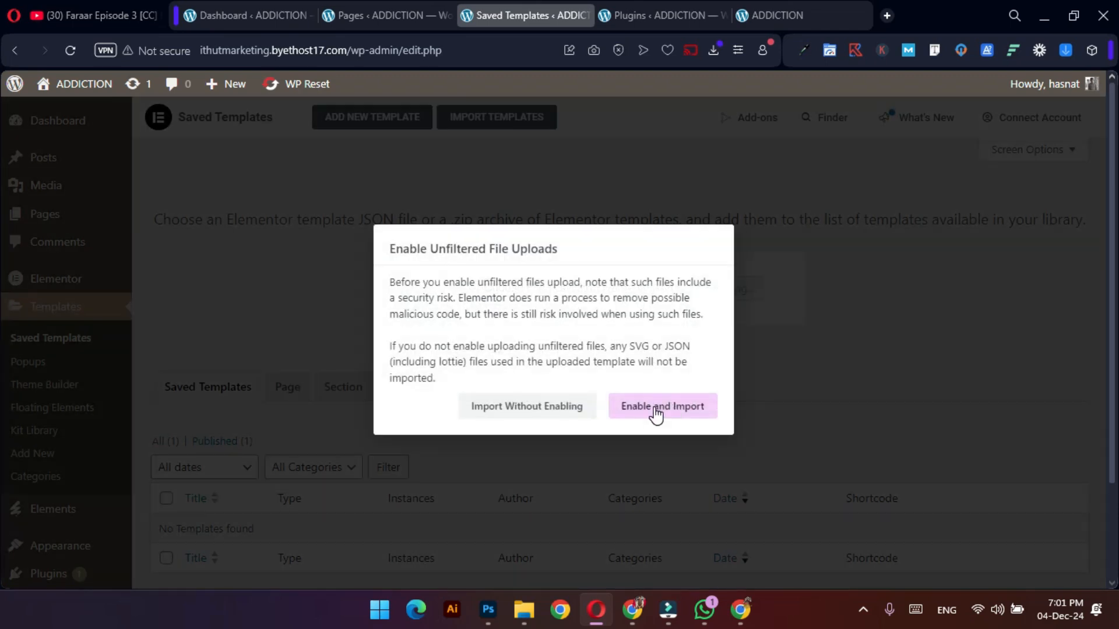
click(656, 413)
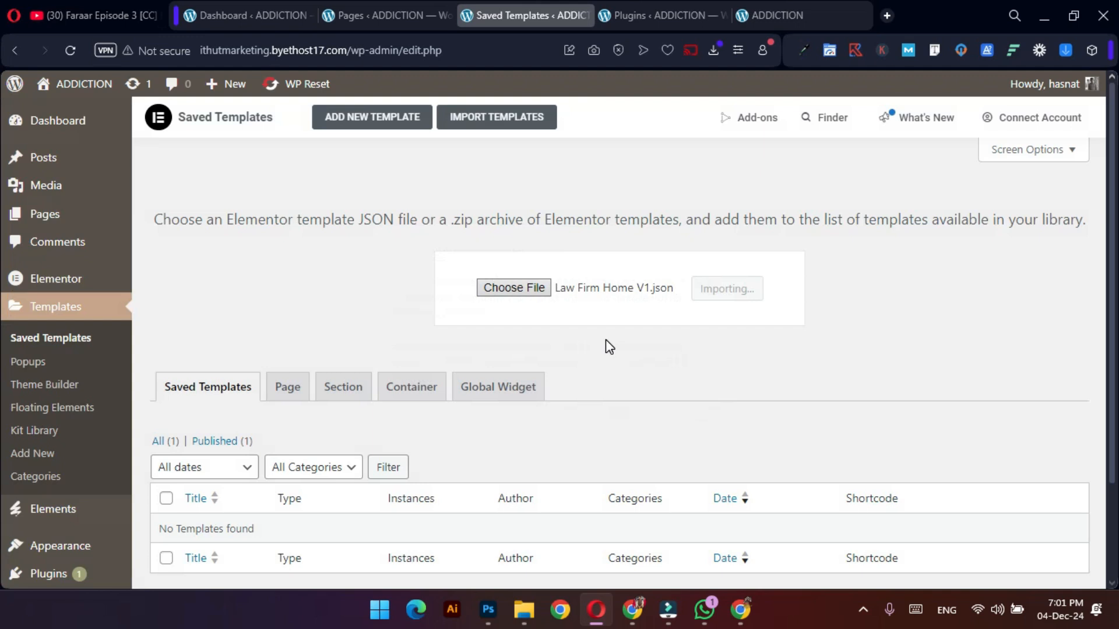
scroll(606, 340, down, 2)
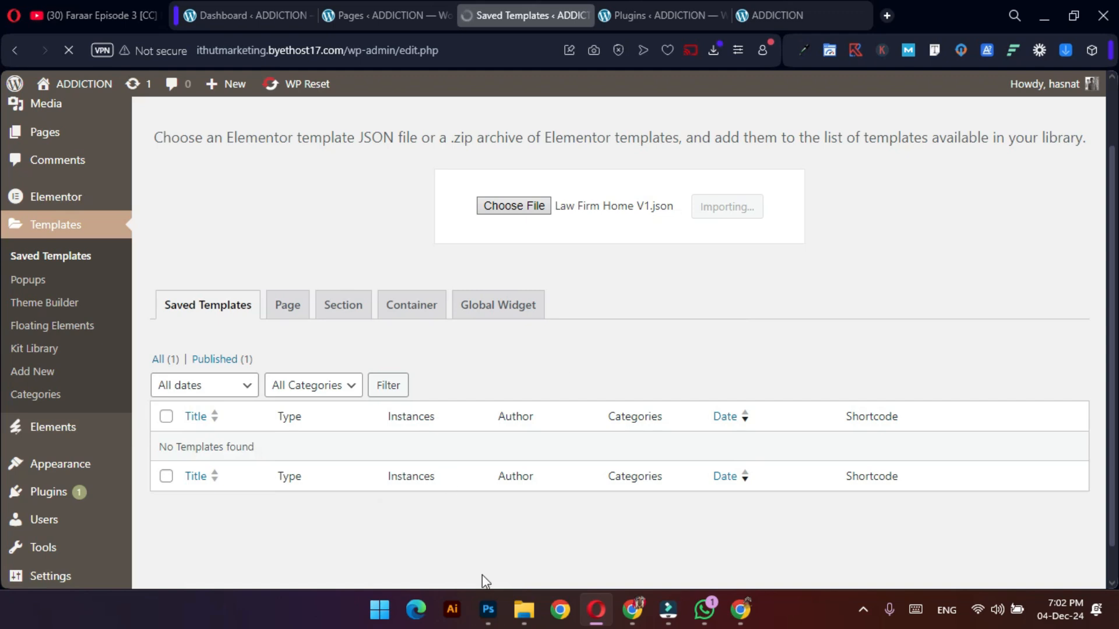
Look over the Law Firm V1 folder in File Explorer, then return to the browser and check the imported template list.
mouse_move(524, 610)
click(573, 540)
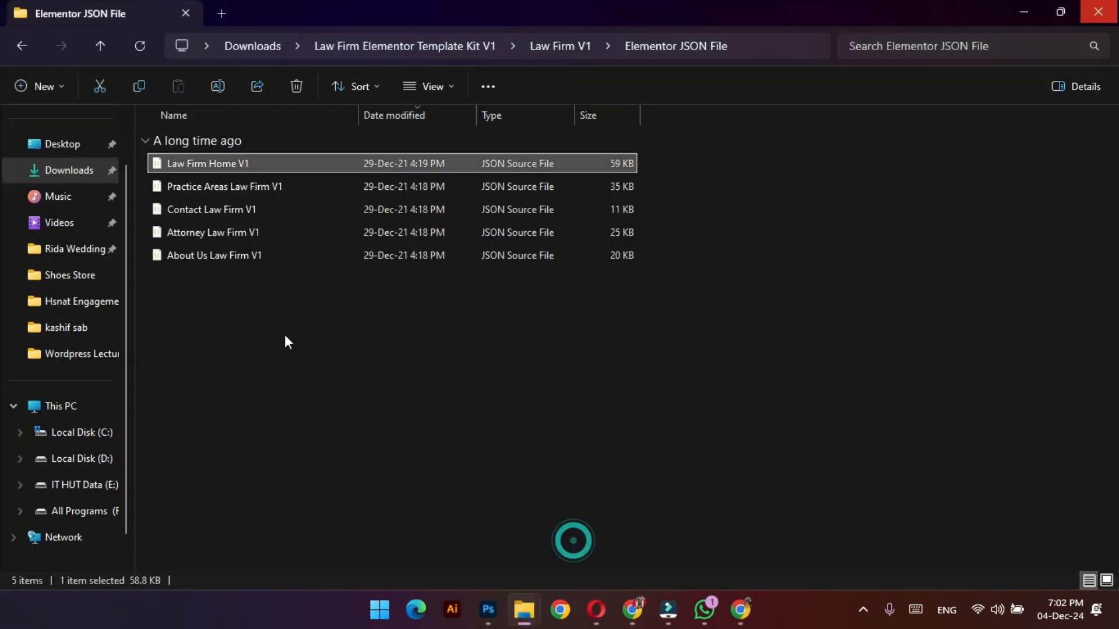
click(97, 55)
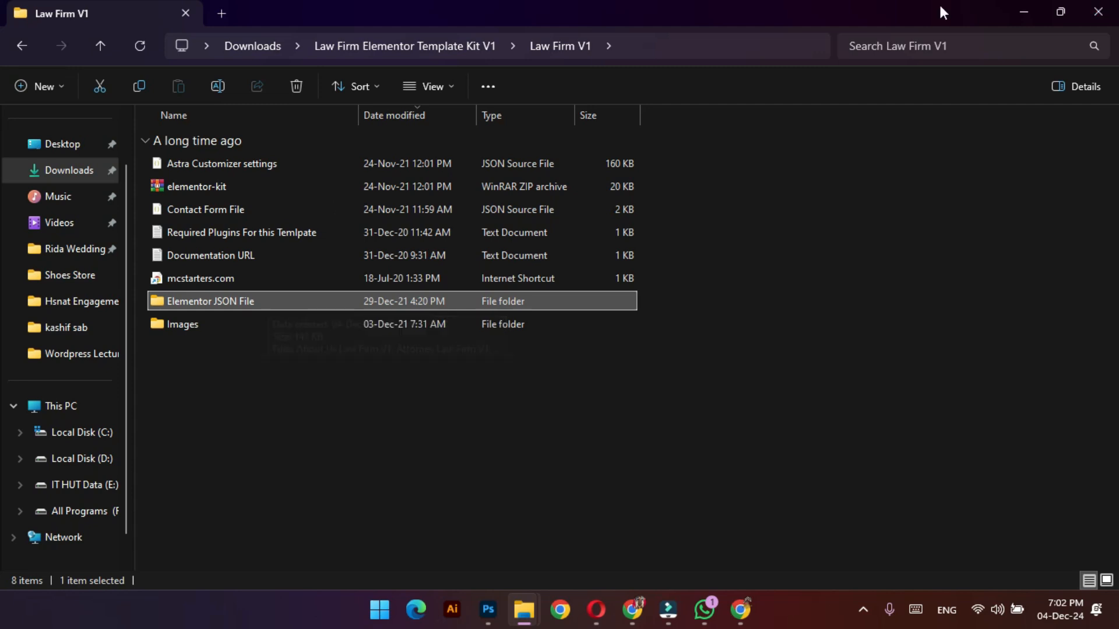
click(1025, 8)
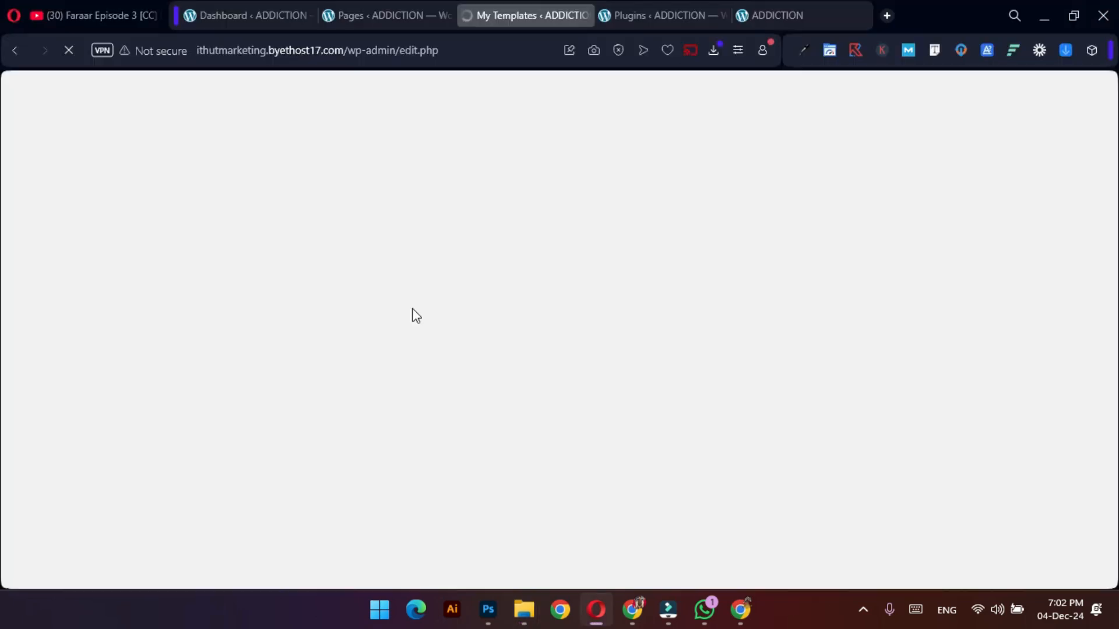
scroll(309, 406, down, 2)
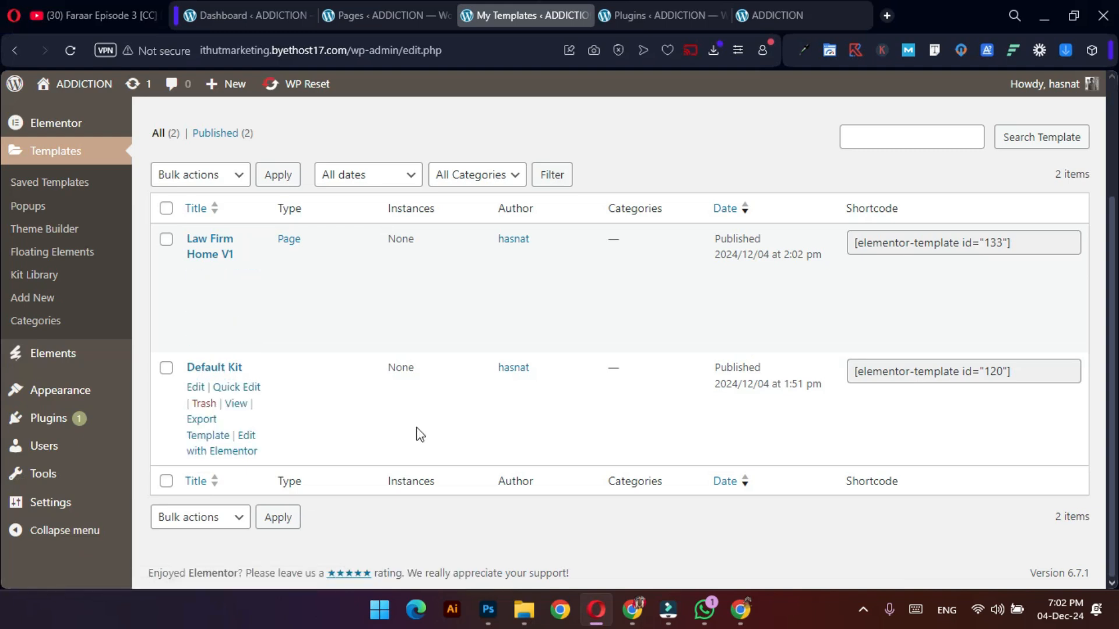
mouse_move(67, 361)
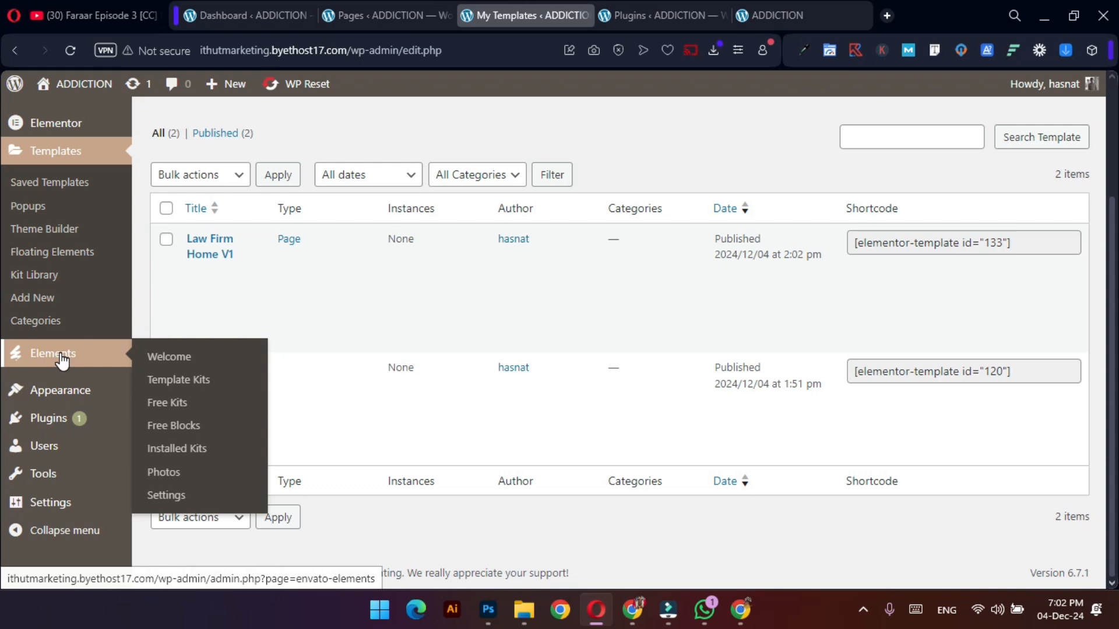
Import Contact Law Firm V1.json from the Elementor JSON File folder in File Explorer as another saved template.
scroll(388, 386, up, 3)
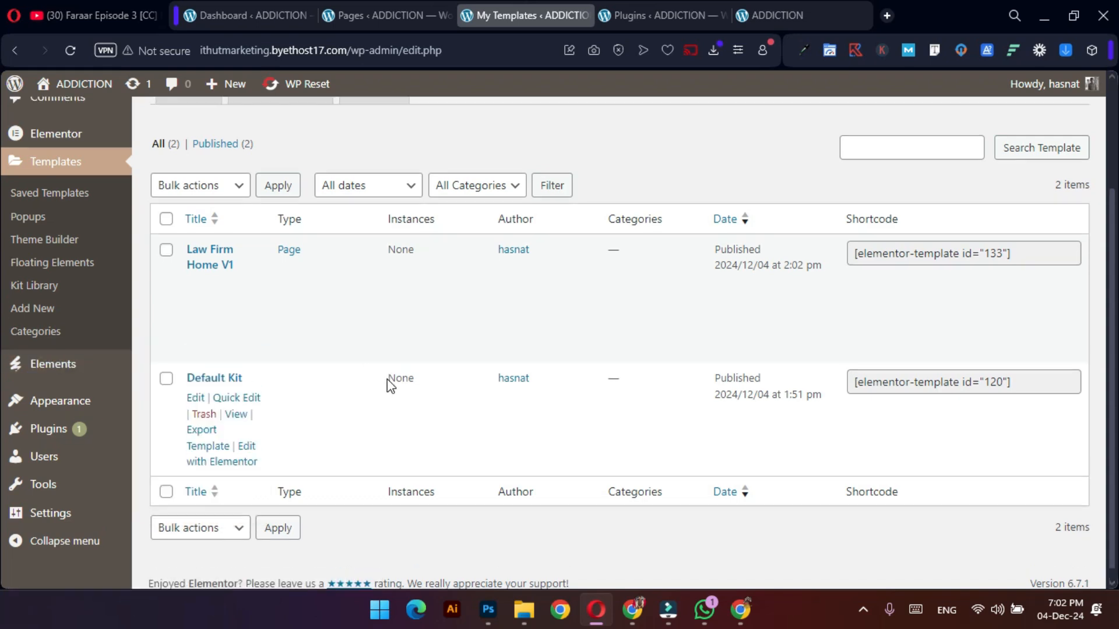
click(494, 125)
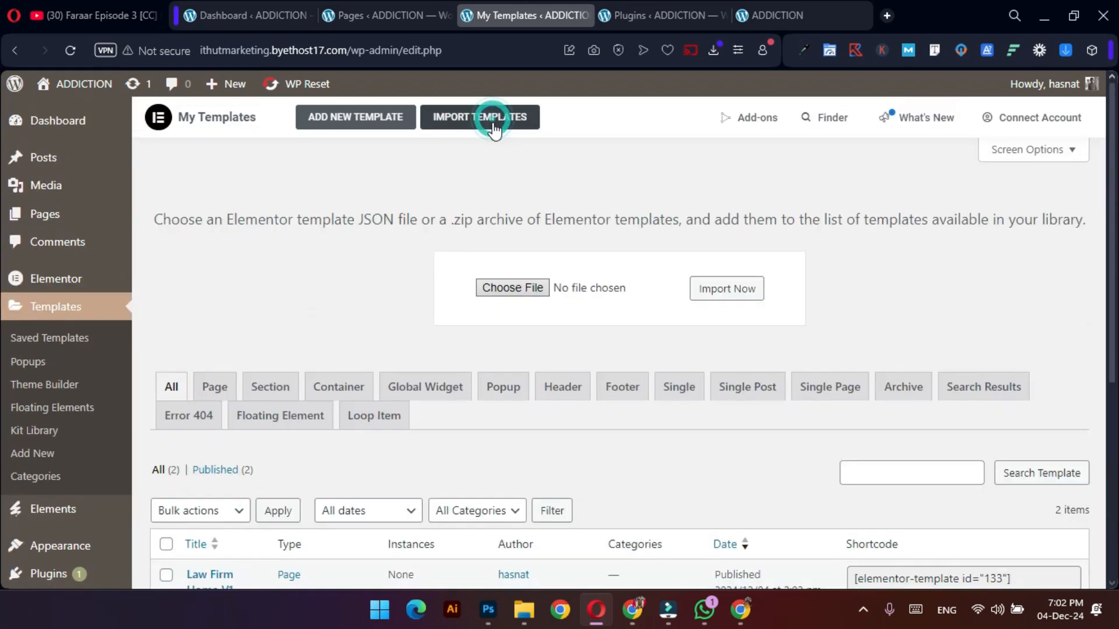
mouse_move(530, 616)
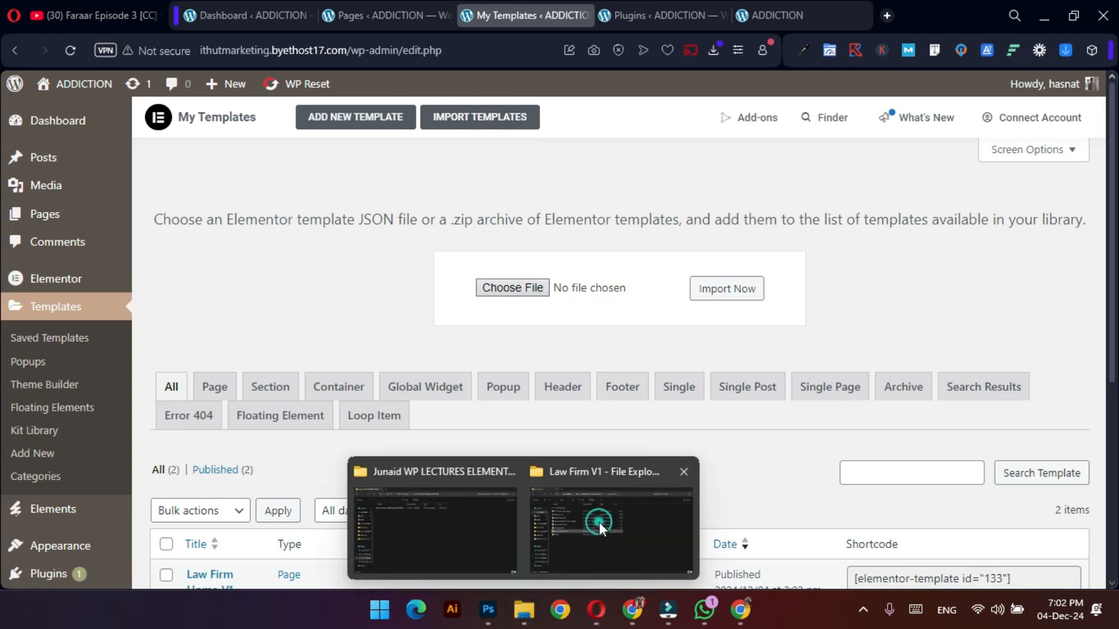
click(596, 519)
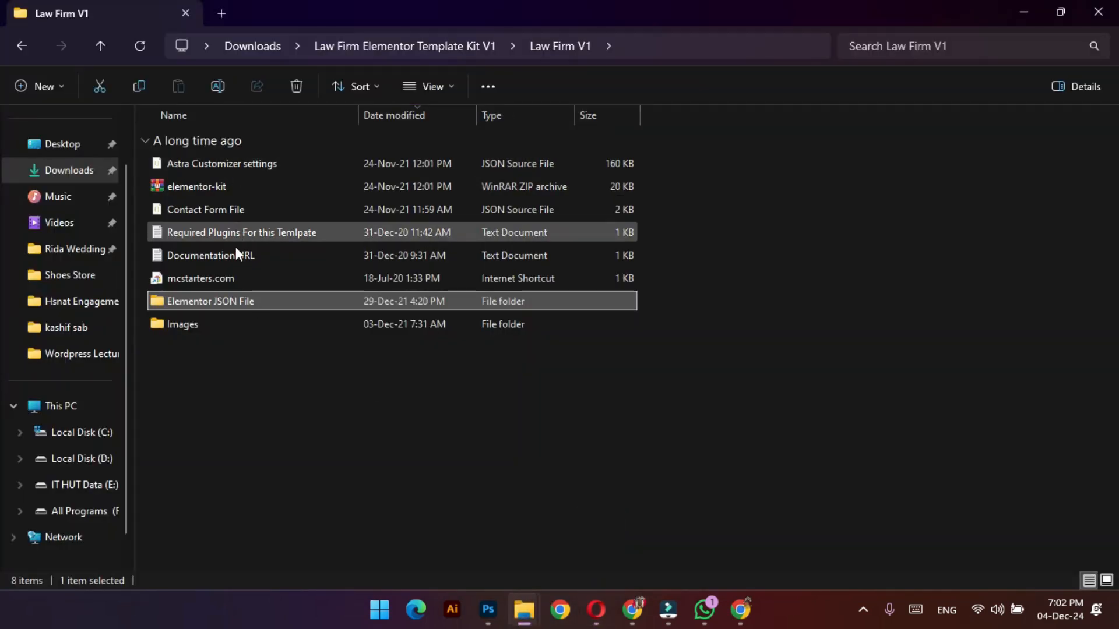
double_click(242, 307)
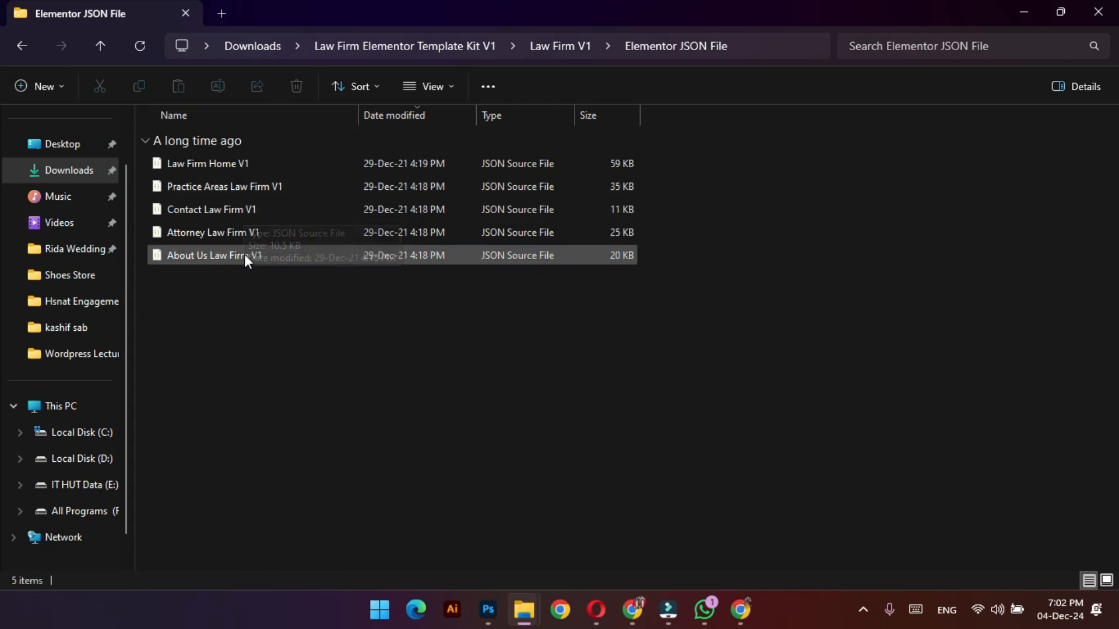
drag(258, 212, 577, 295)
key(alt+Tab)
click(722, 290)
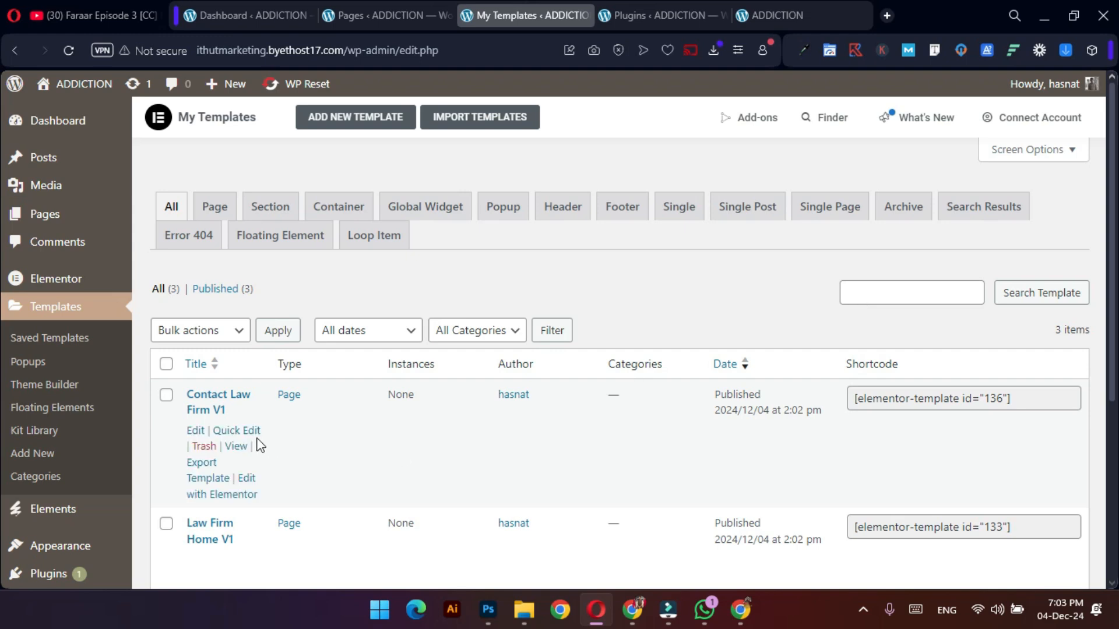
Import About Us Law Firm V1.json from File Explorer through the template import form.
click(479, 119)
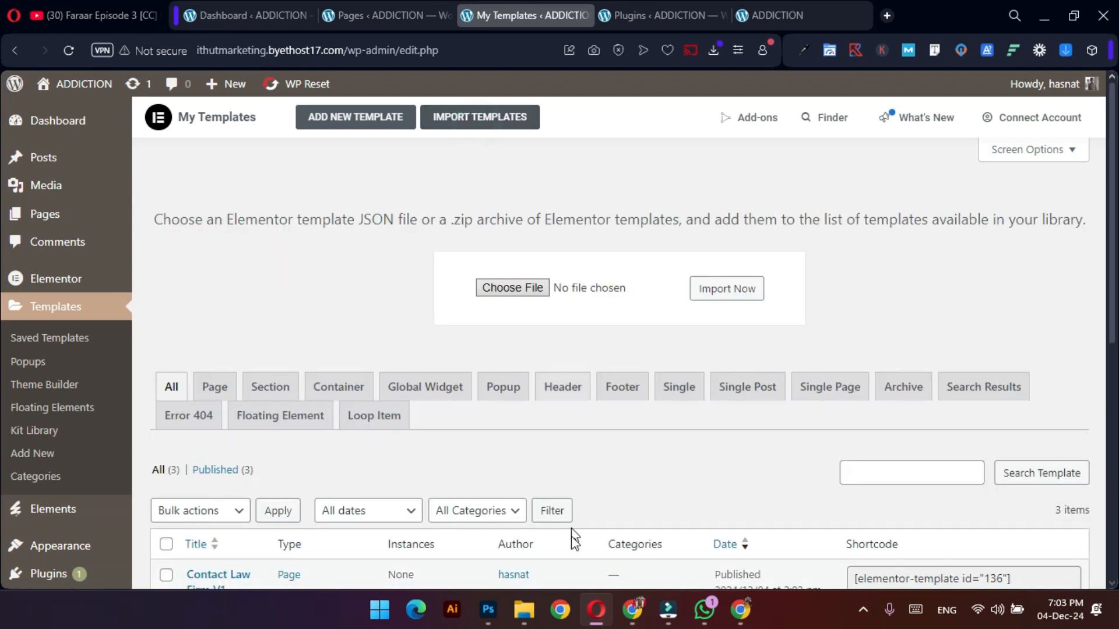
mouse_move(524, 610)
click(643, 520)
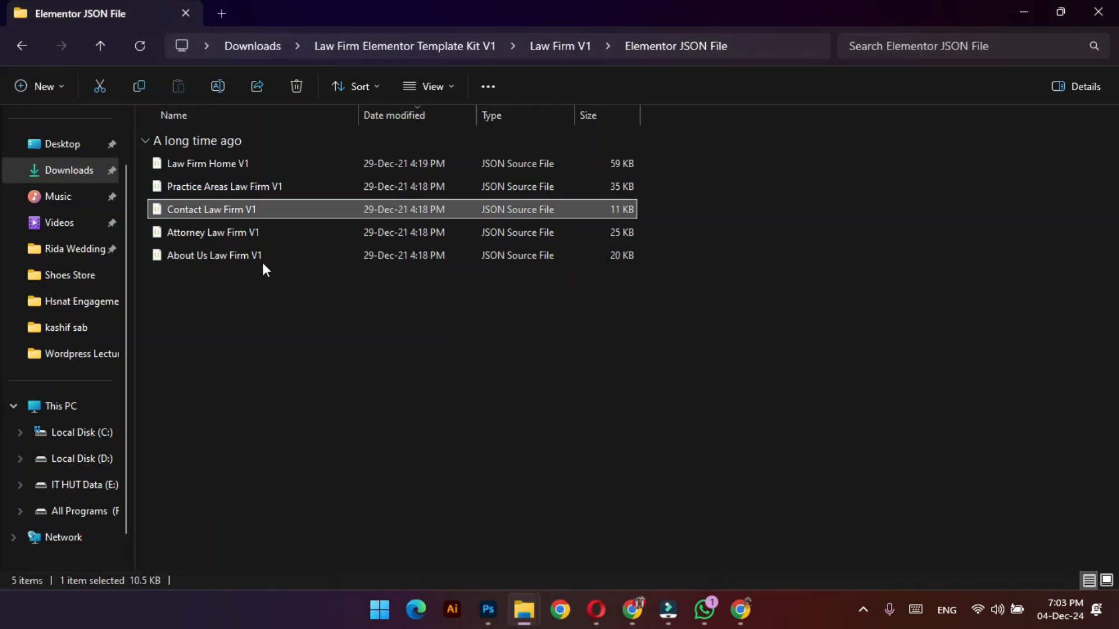
drag(250, 256, 592, 292)
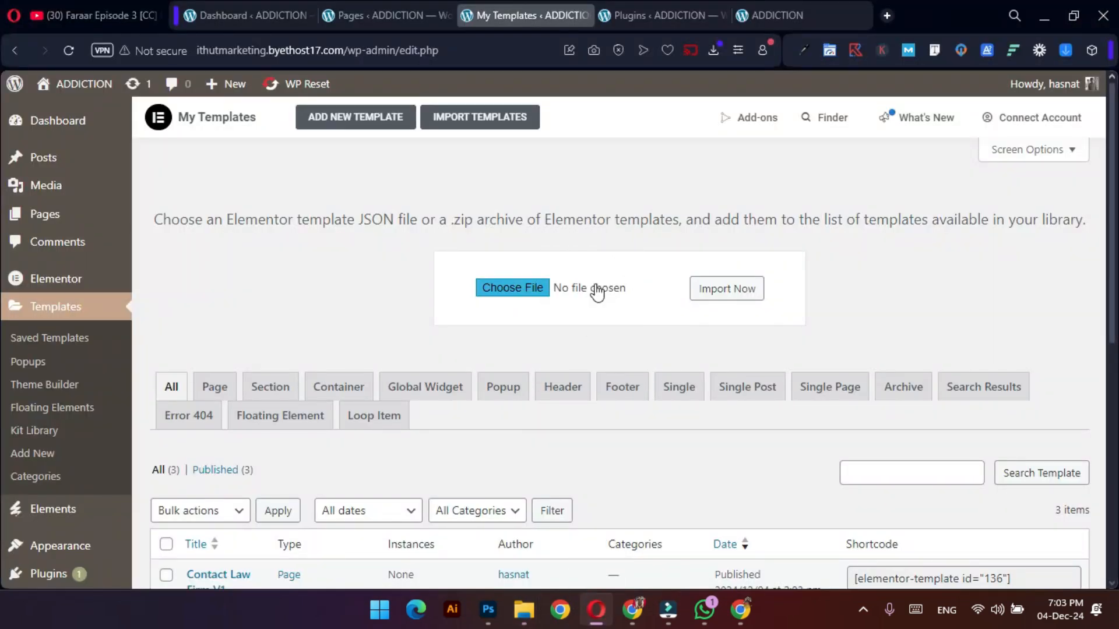
click(712, 294)
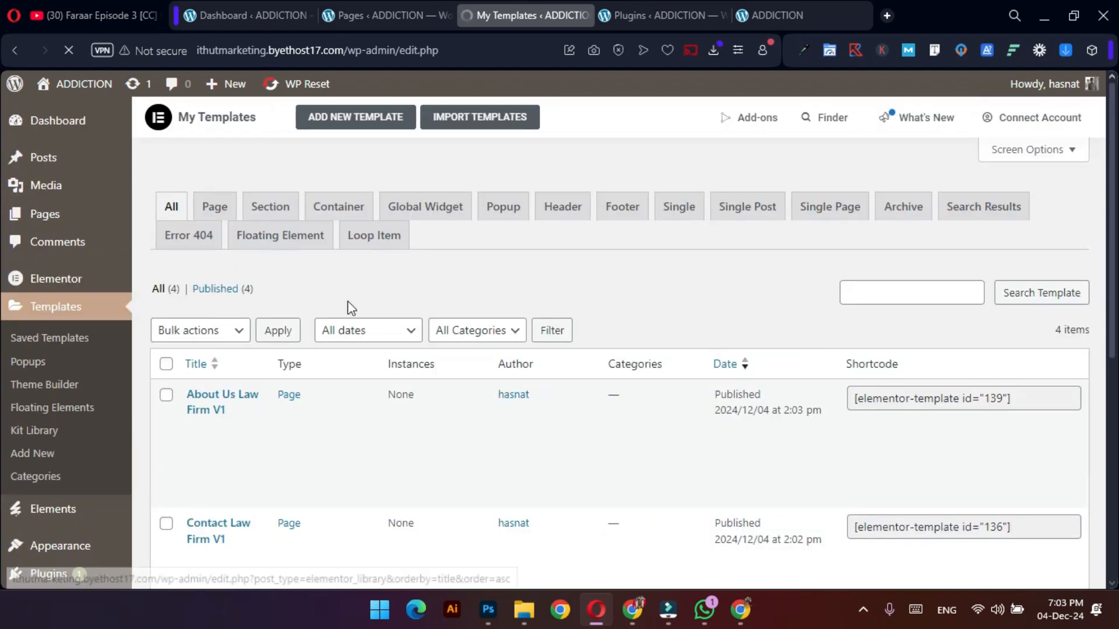
Review the imported template list and open the Installed Kits page of Envato Elements.
scroll(288, 456, down, 4)
scroll(233, 443, down, 3)
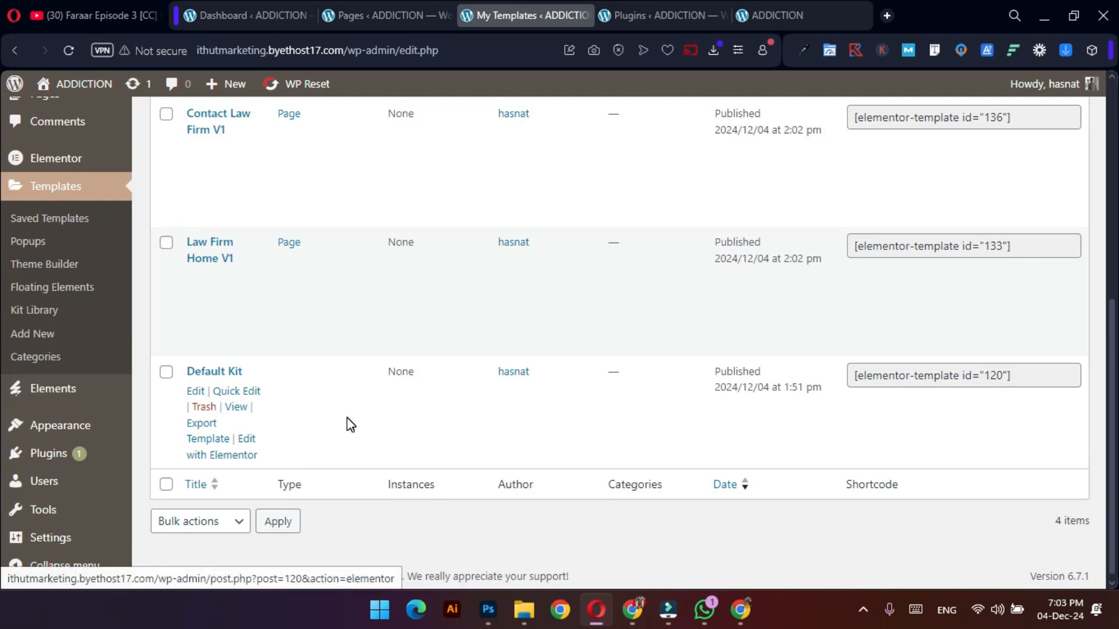
mouse_move(71, 405)
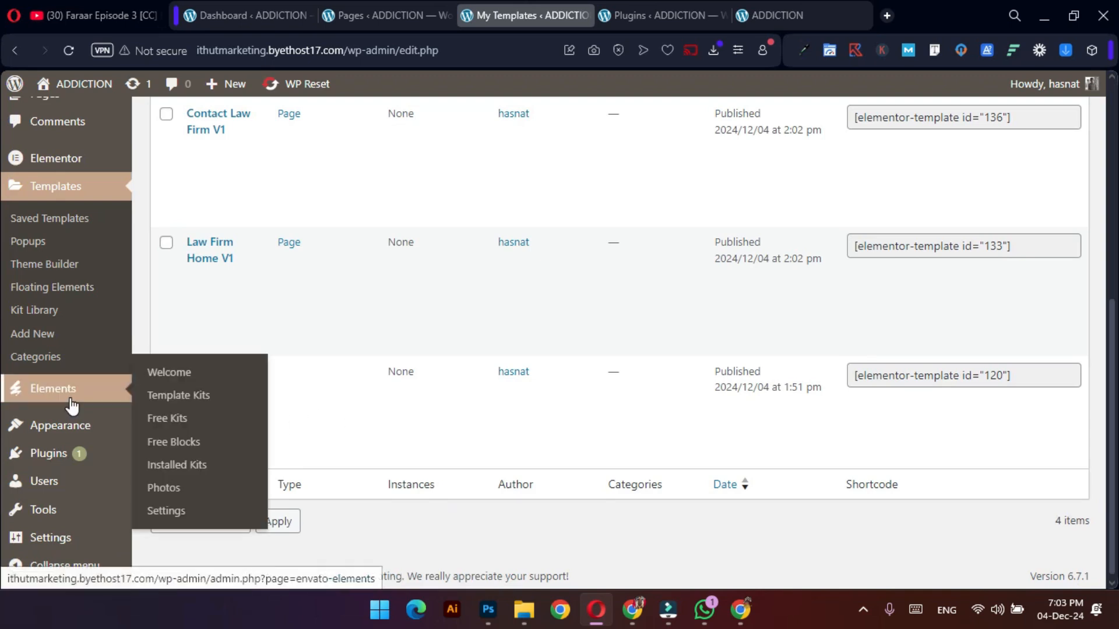
click(176, 464)
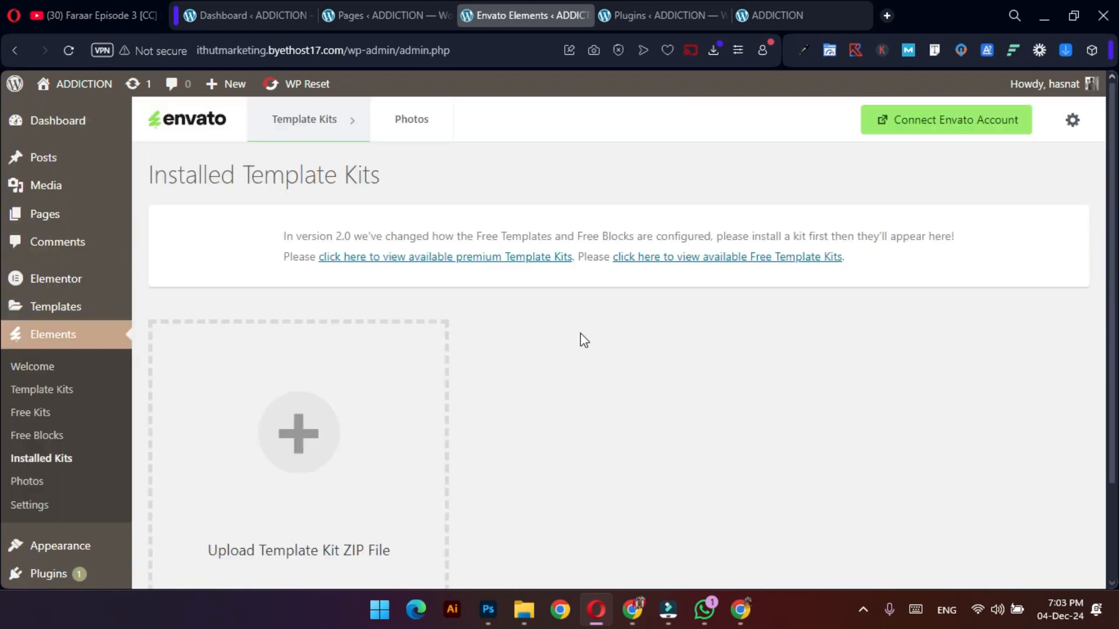
scroll(571, 361, down, 1)
scroll(373, 193, up, 1)
scroll(482, 352, down, 2)
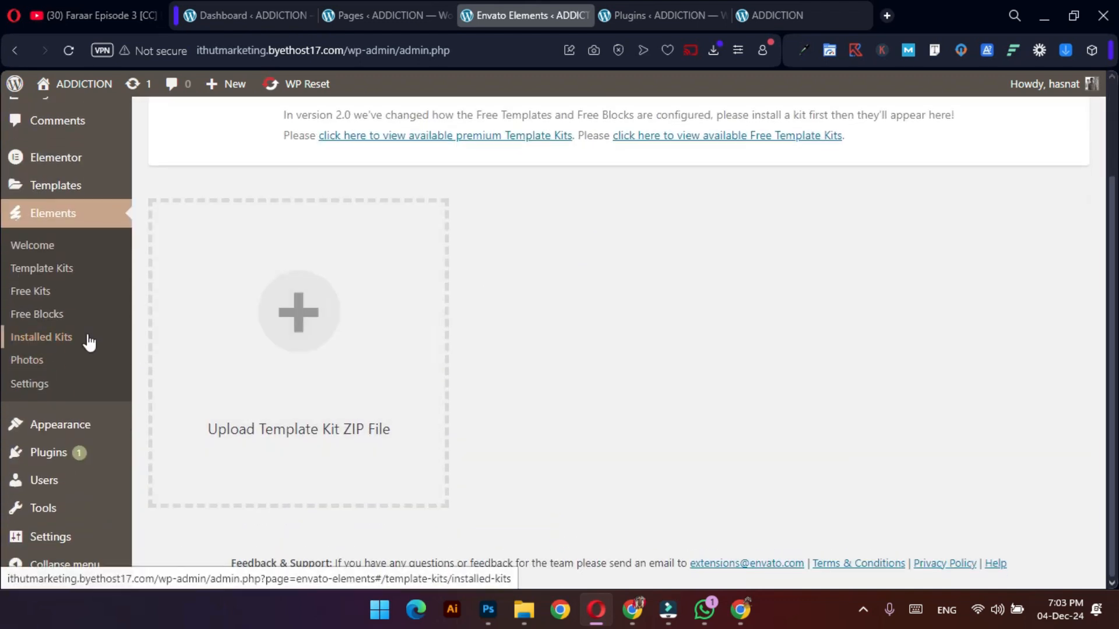
Open the Envato Elements Template Kits page and browse the Free Kits catalogue.
click(52, 276)
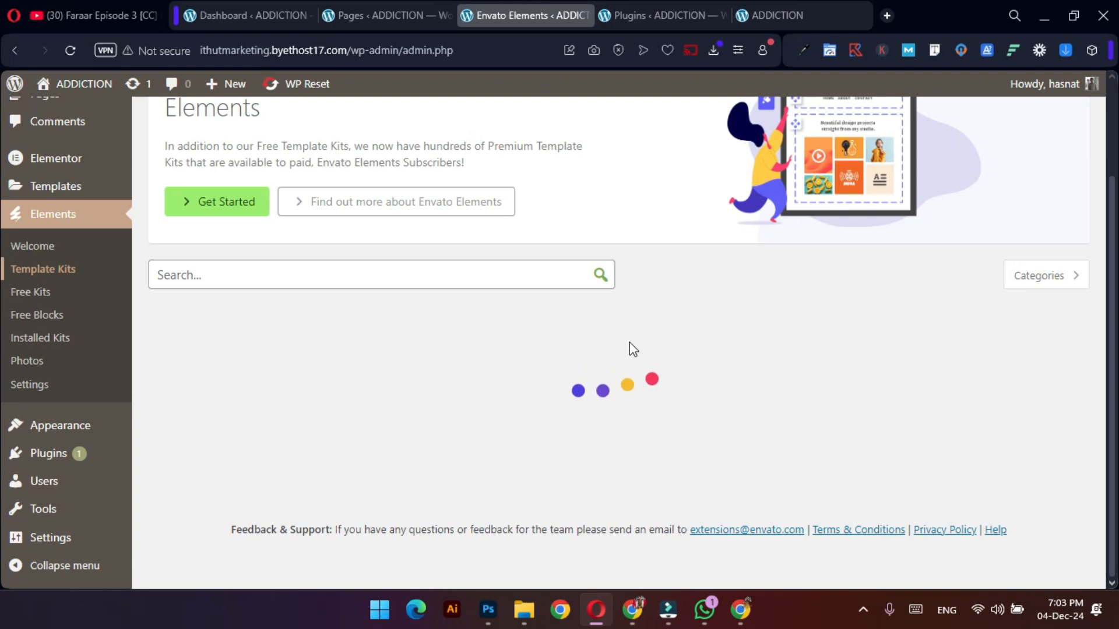
click(37, 295)
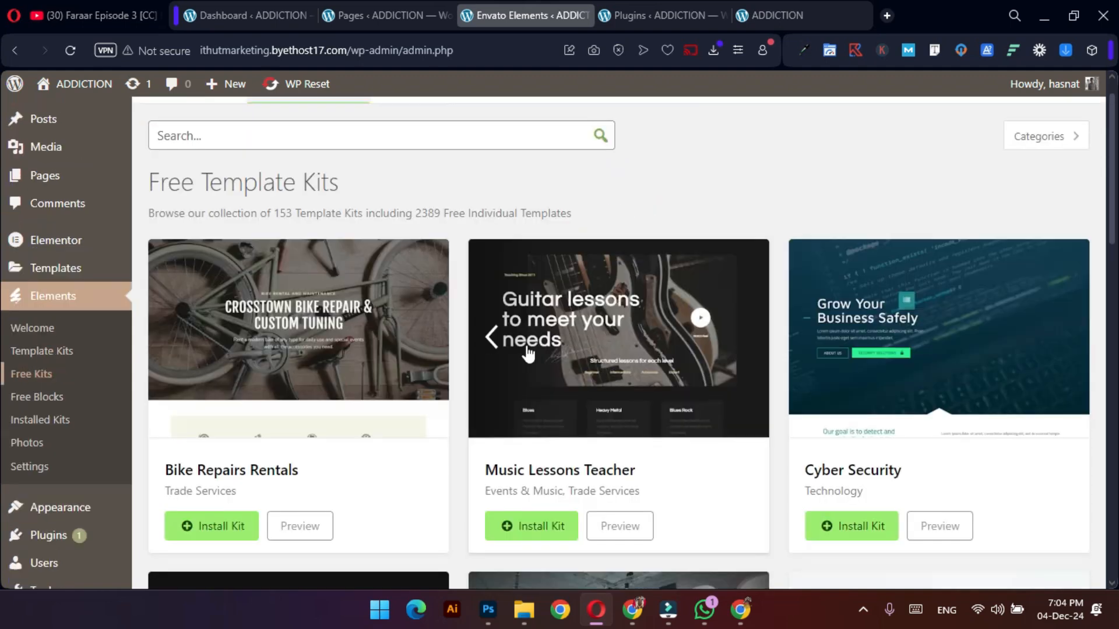
scroll(528, 353, down, 2)
scroll(691, 393, down, 5)
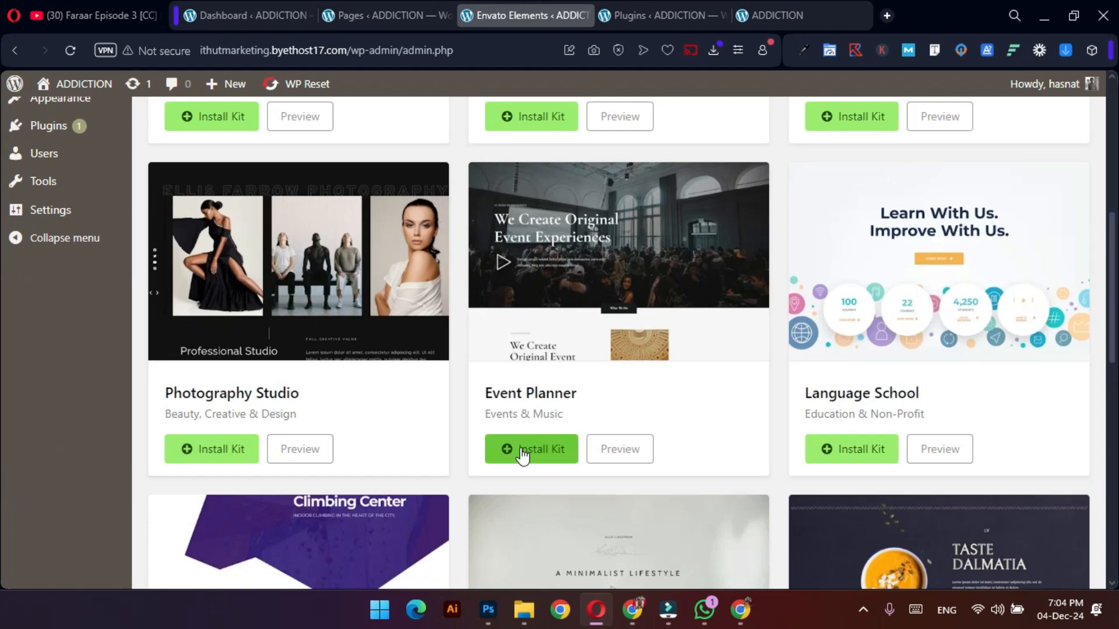
scroll(833, 460, down, 4)
scroll(844, 481, down, 8)
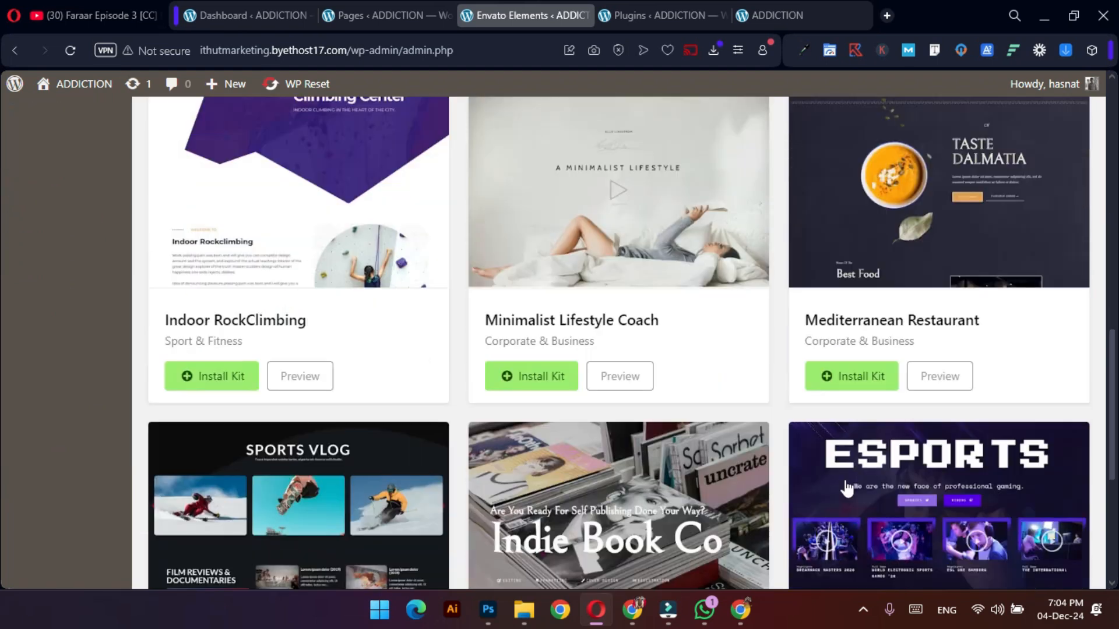
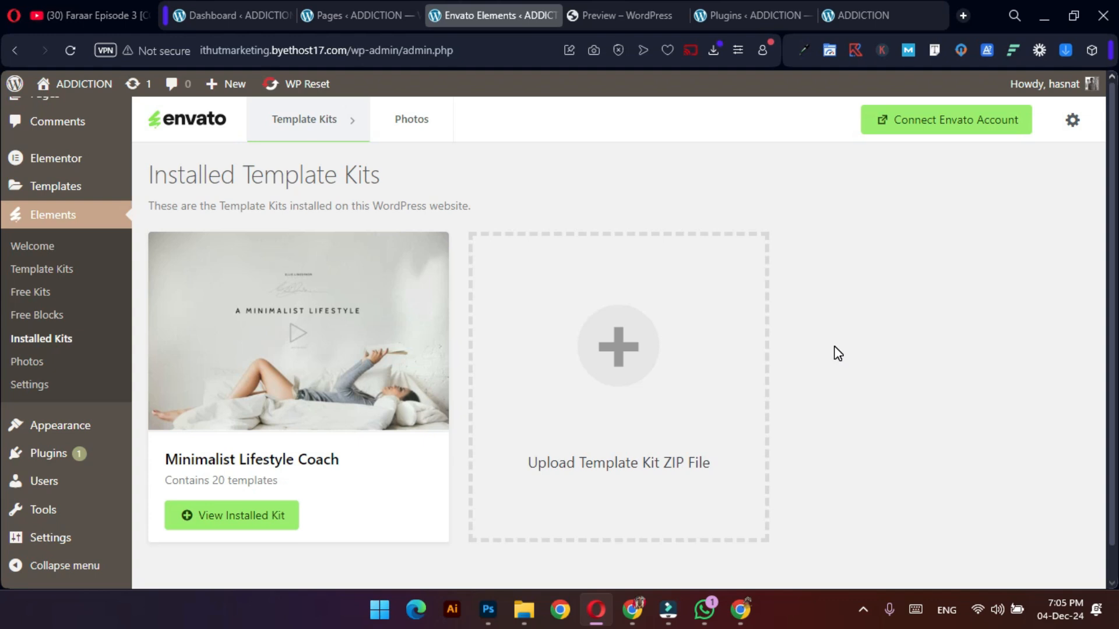
click(864, 609)
click(873, 422)
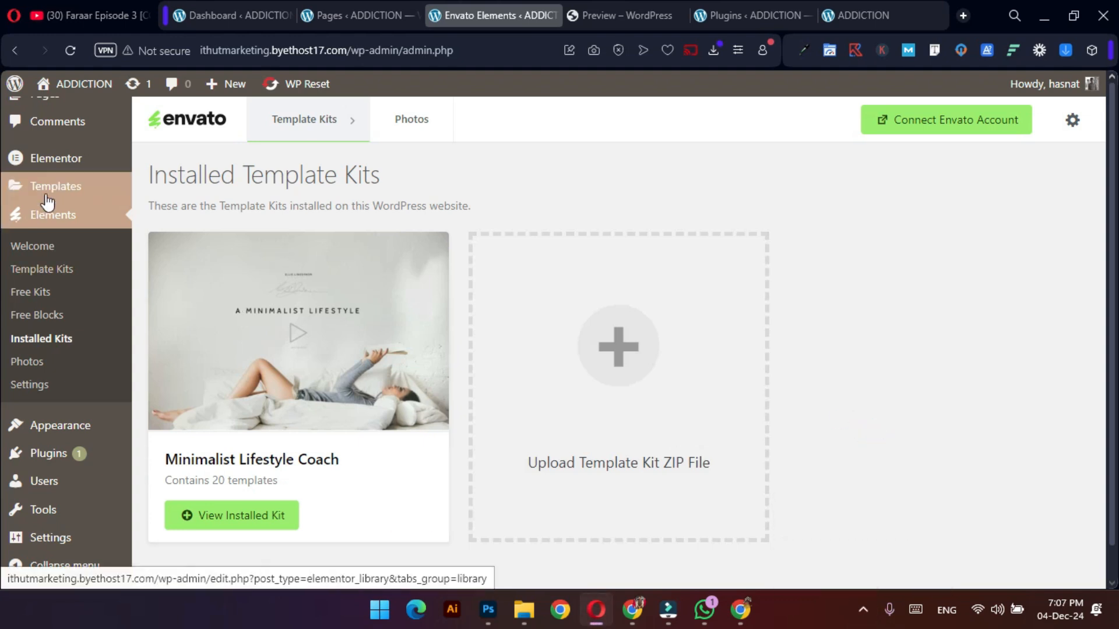
Open Elementor's Saved Templates page, closing the Minimalist Lifestyle Coach preview tab while it loads.
mouse_move(49, 195)
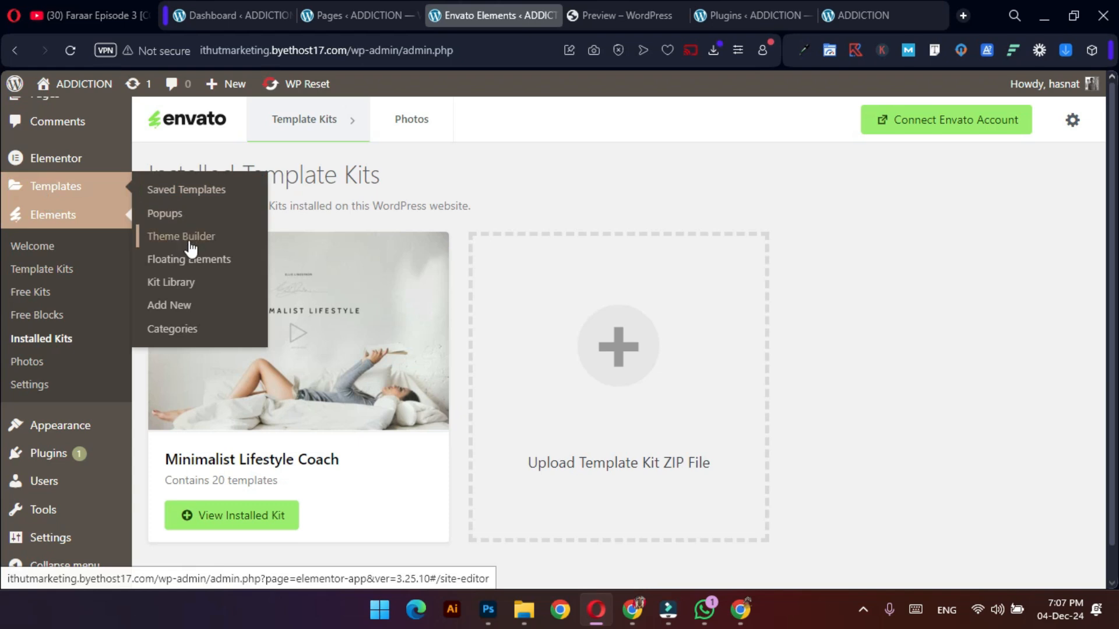
click(153, 189)
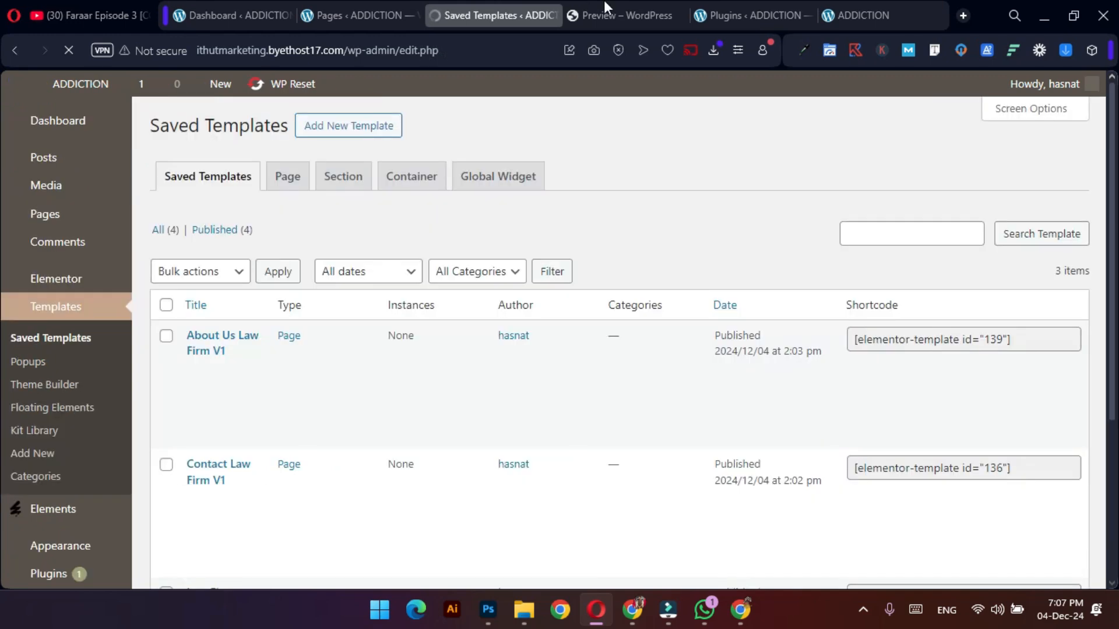
click(585, 7)
click(71, 51)
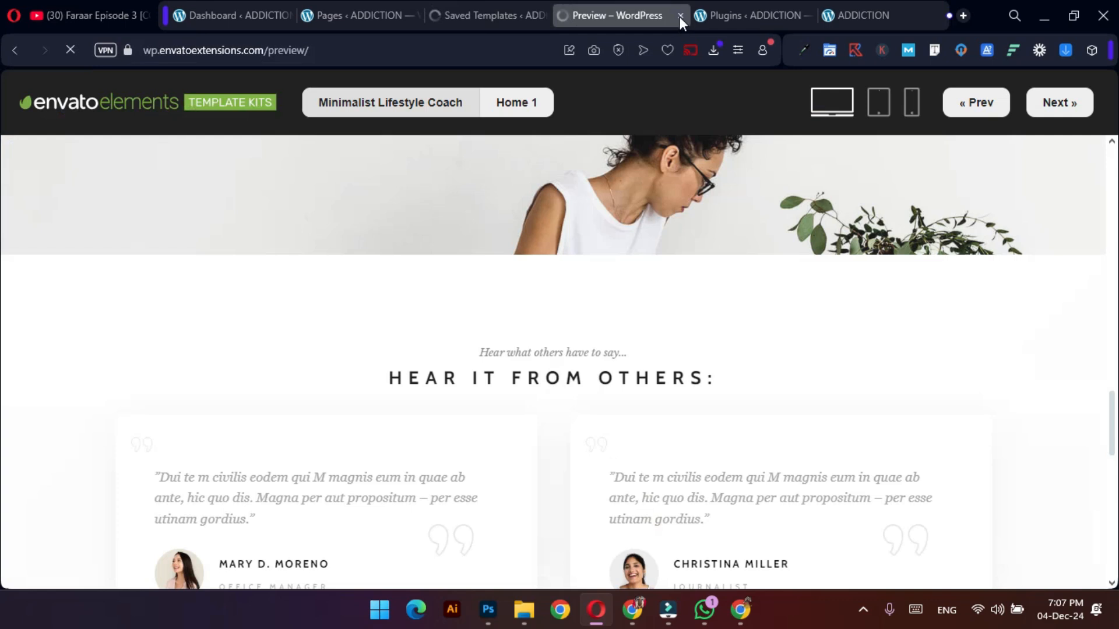
middle_click(627, 12)
click(628, 10)
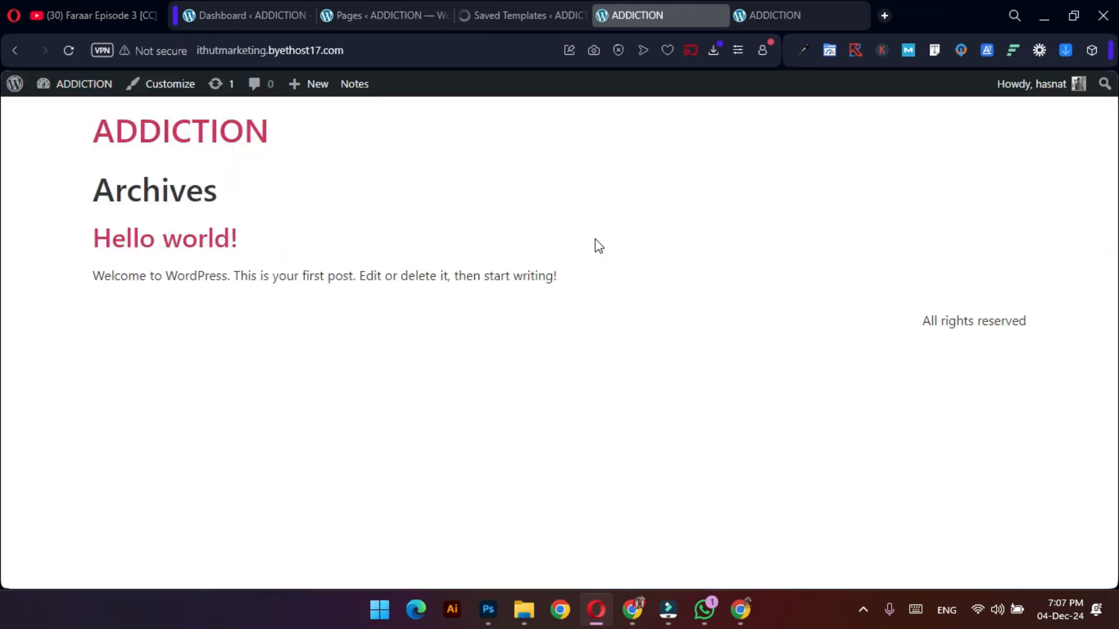
click(536, 11)
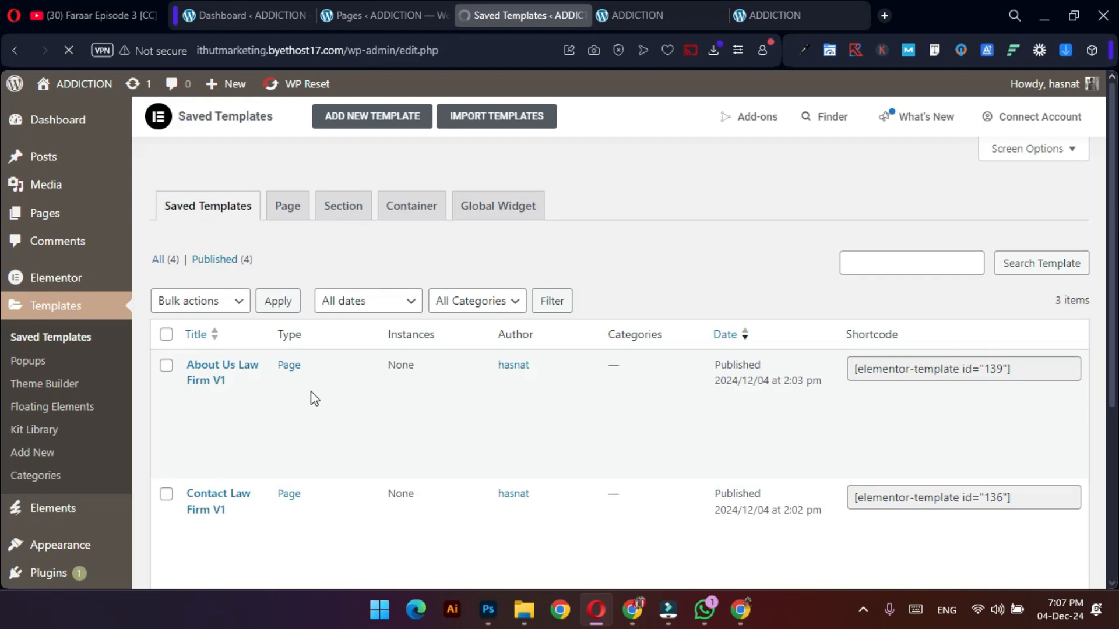
Open the Law Firm Home V1 template in the Elementor editor and dismiss the notifications popup.
scroll(280, 411, down, 5)
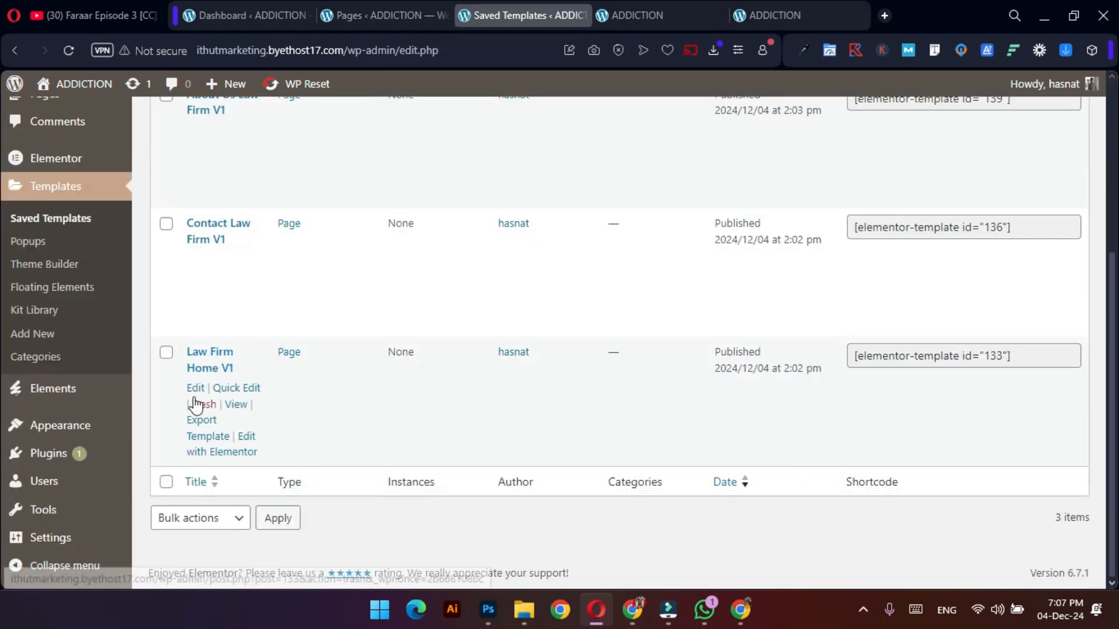
click(222, 455)
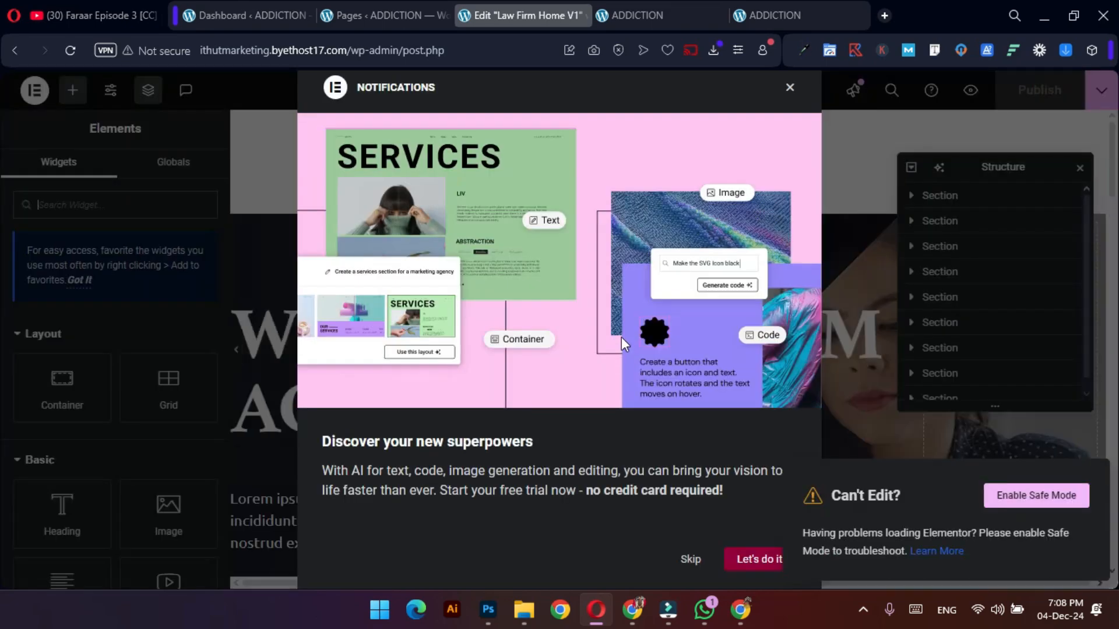
click(790, 88)
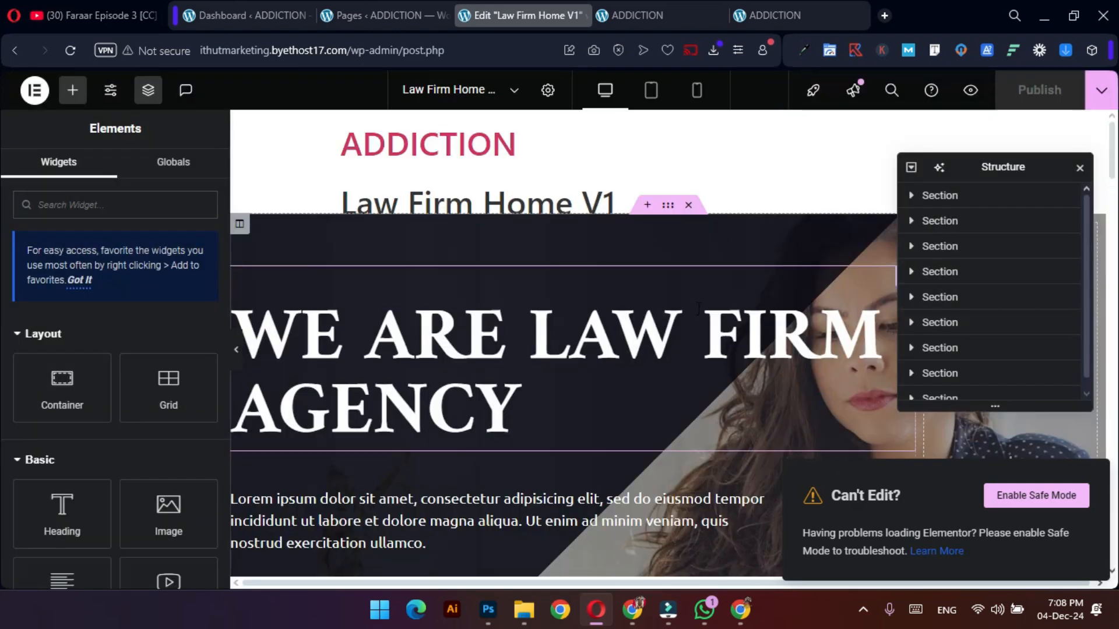
scroll(642, 332, down, 8)
scroll(641, 338, down, 10)
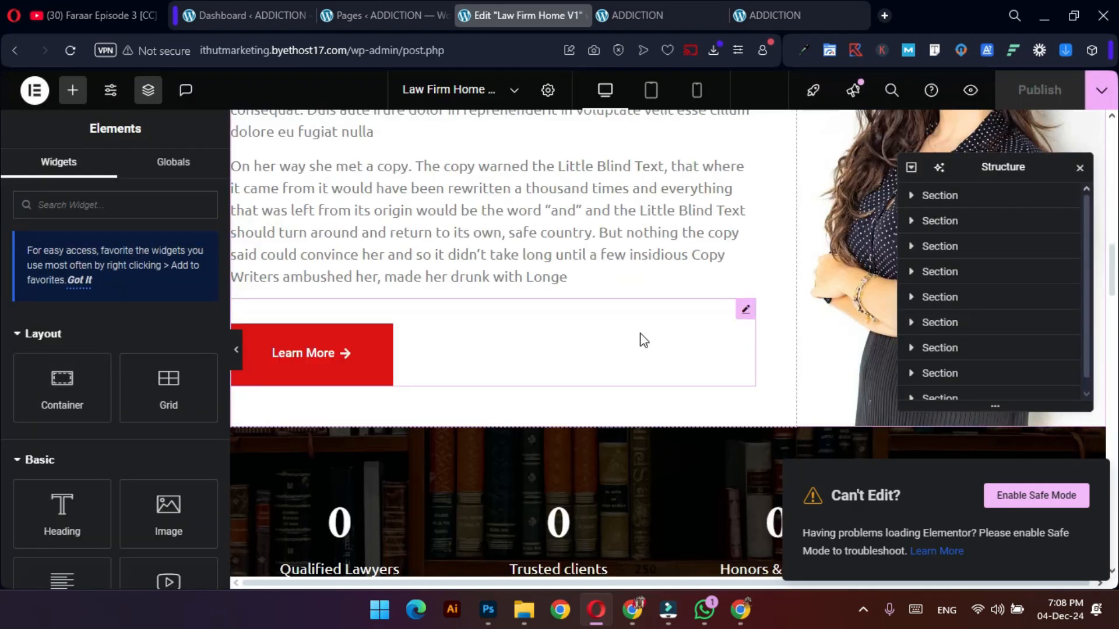
scroll(670, 285, up, 15)
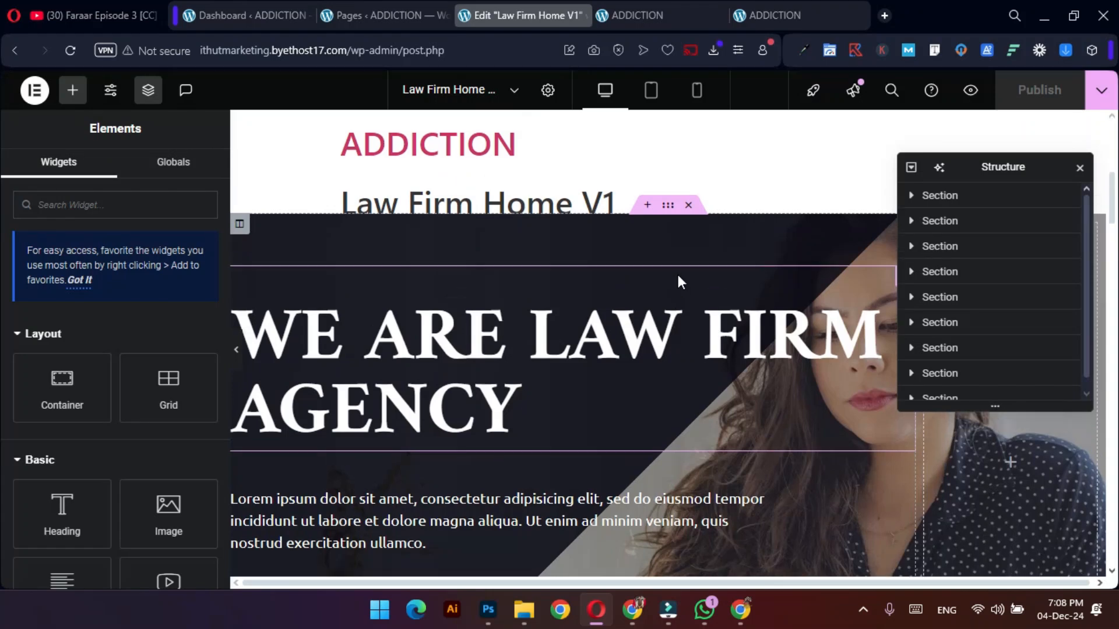
Look through the sections of the Law Firm Home V1 template in the Elementor editor.
scroll(677, 271, down, 3)
scroll(692, 254, up, 3)
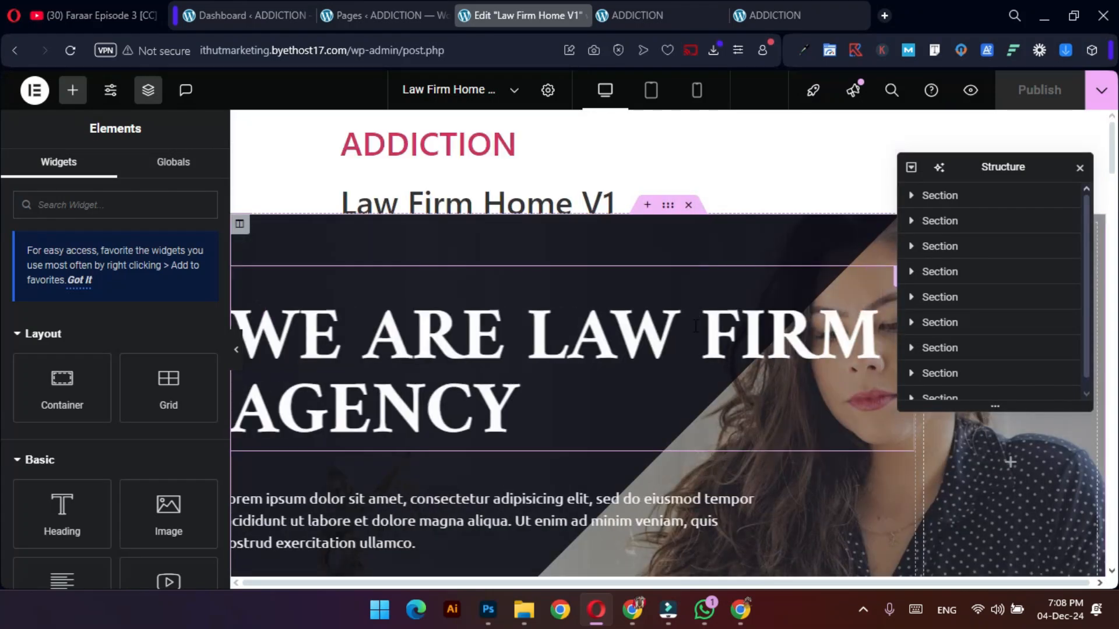
scroll(694, 326, down, 8)
scroll(694, 338, down, 10)
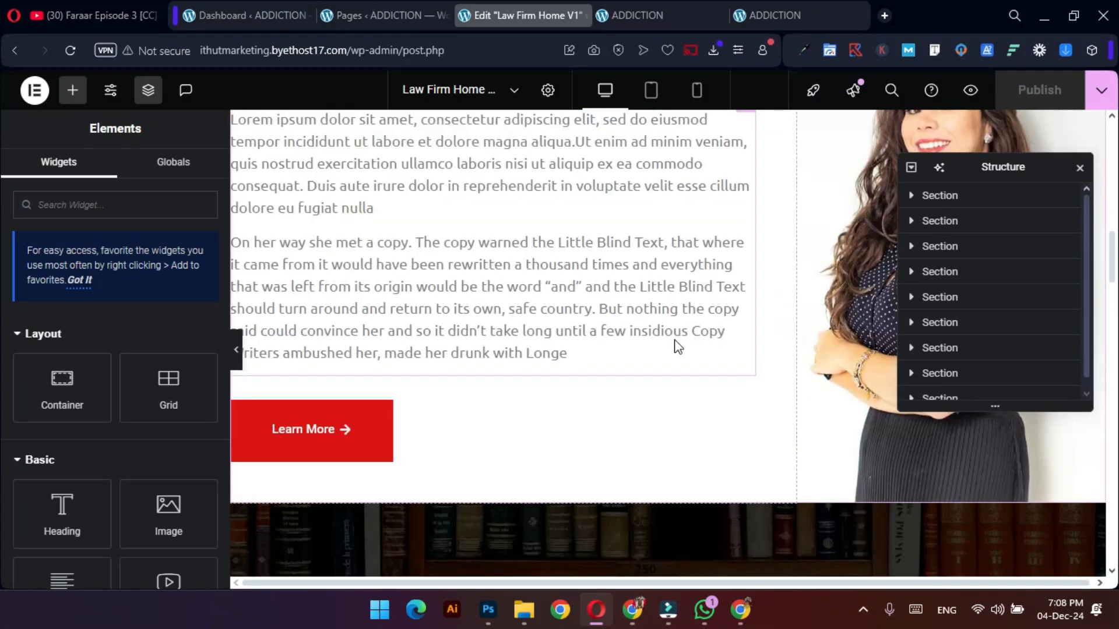
scroll(675, 340, down, 5)
scroll(670, 267, up, 10)
scroll(660, 309, up, 15)
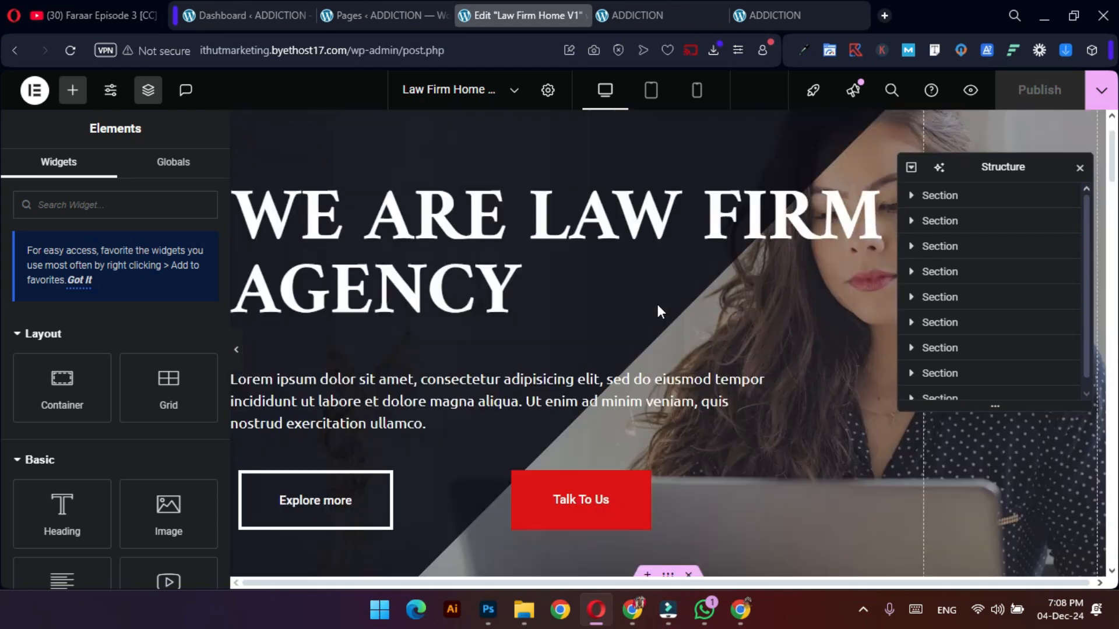
Check the WordPress Pages list and view the site's current front page.
click(400, 16)
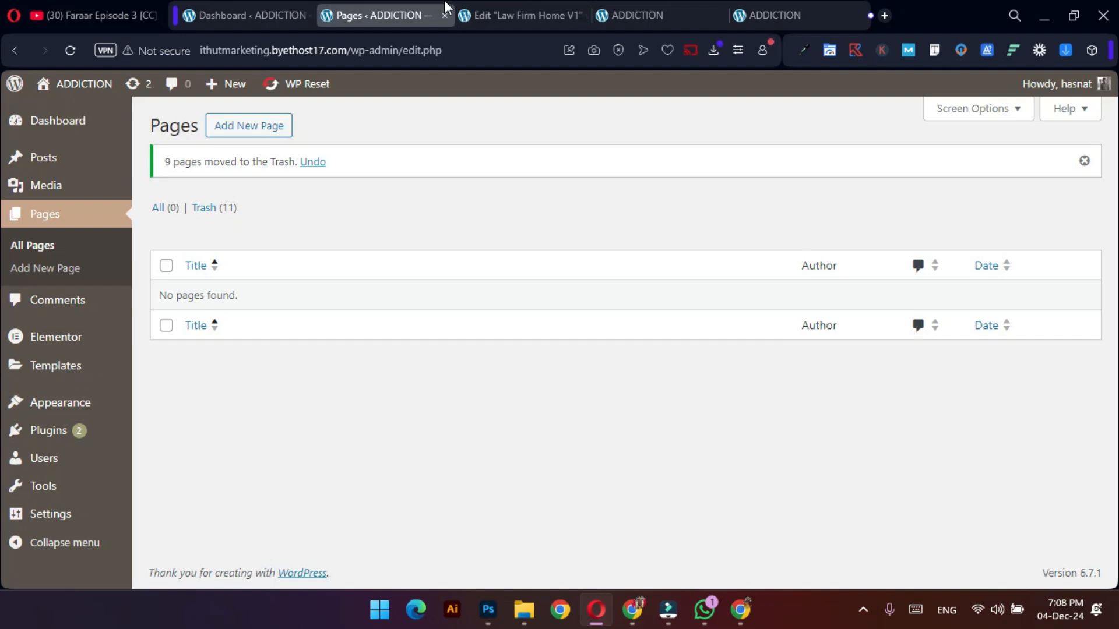
mouse_move(64, 347)
click(528, 3)
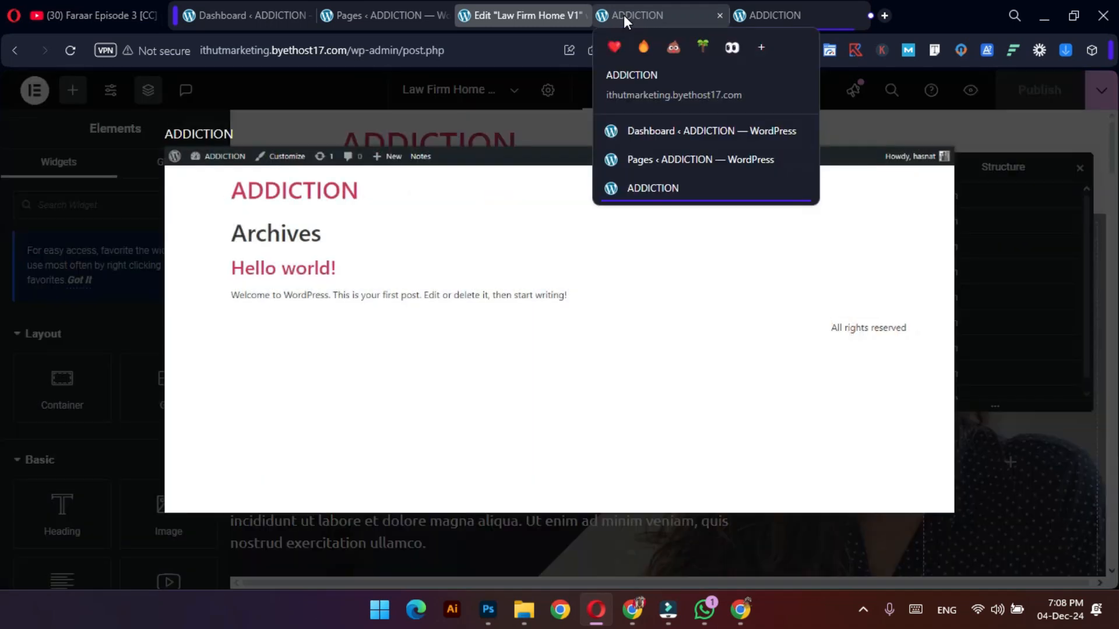
click(624, 15)
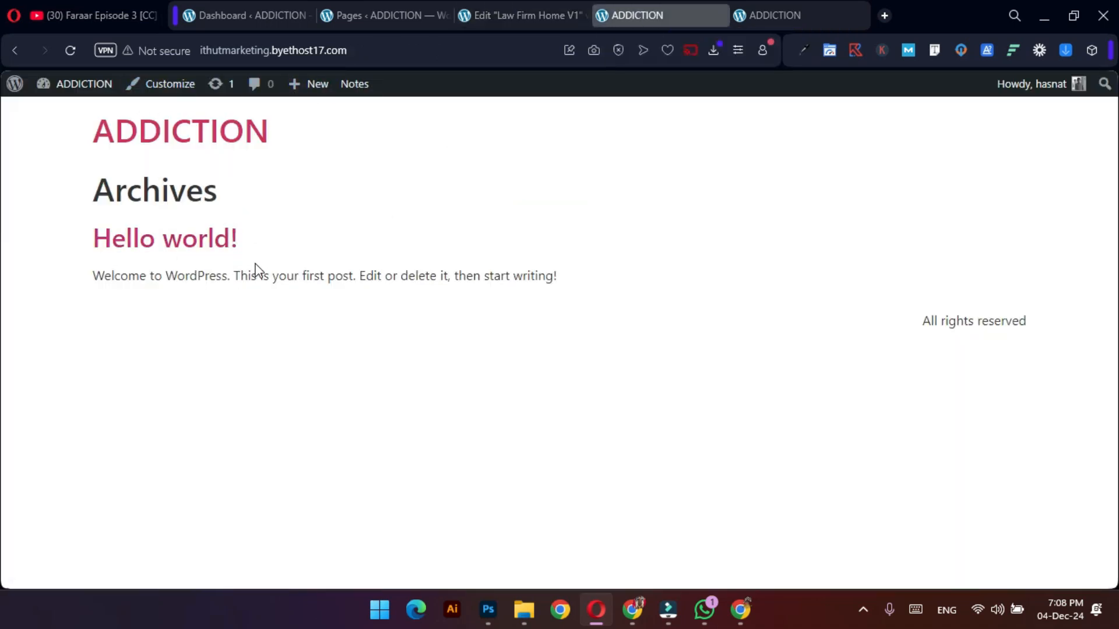
Add a new WordPress page titled Home.
click(339, 7)
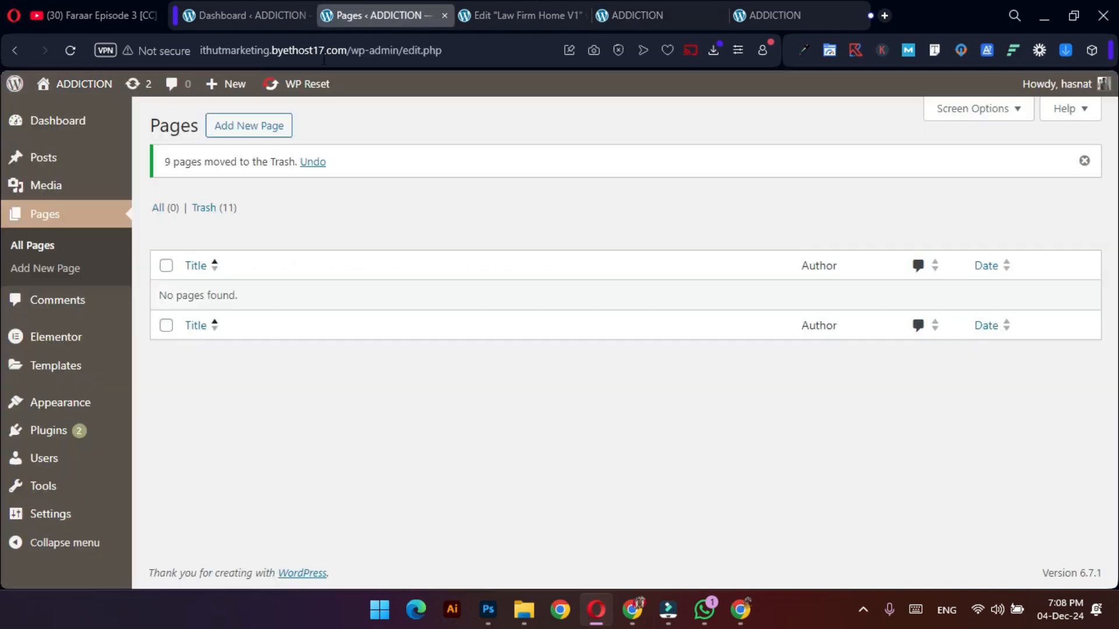
click(254, 123)
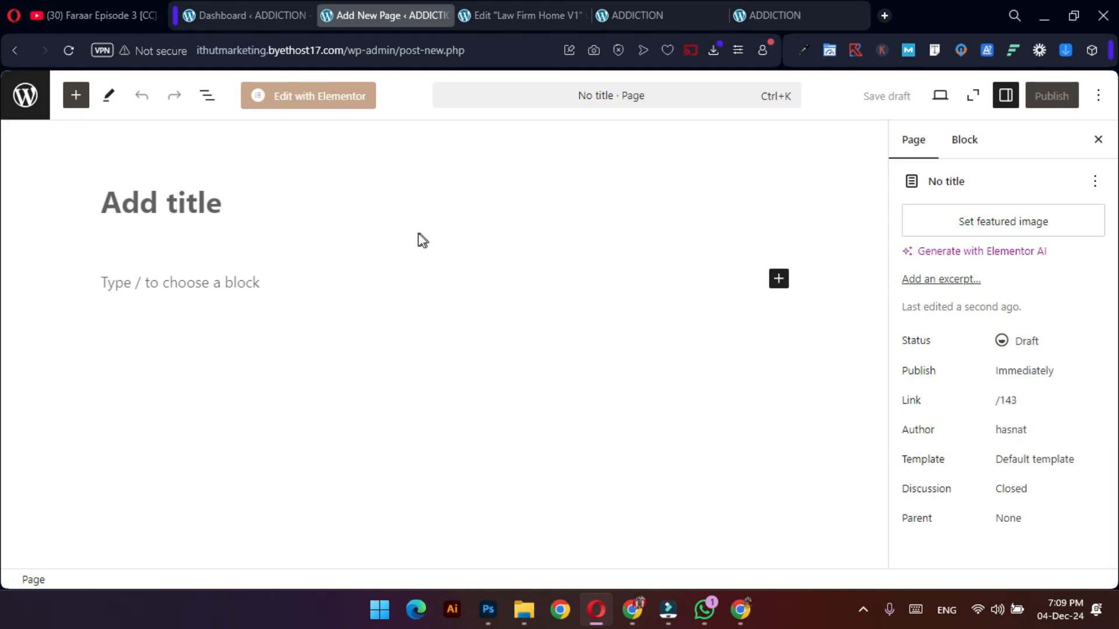
text(Home)
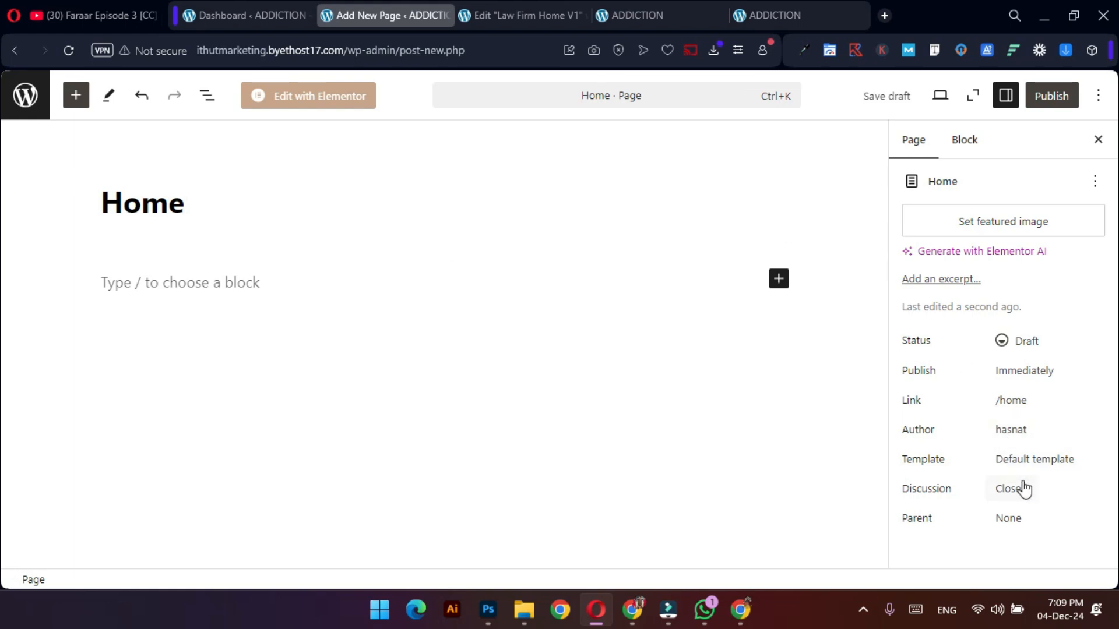
Set the Home page's template to Elementor Full Width, publish the page and open it for editing with Elementor.
click(1030, 460)
click(941, 411)
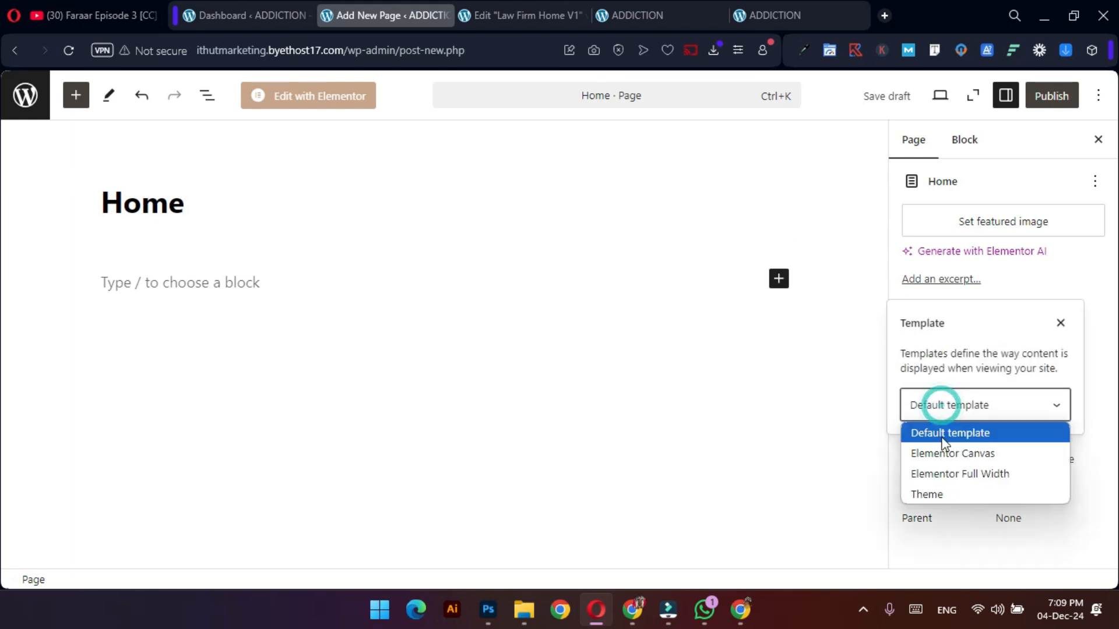
click(937, 470)
click(1050, 107)
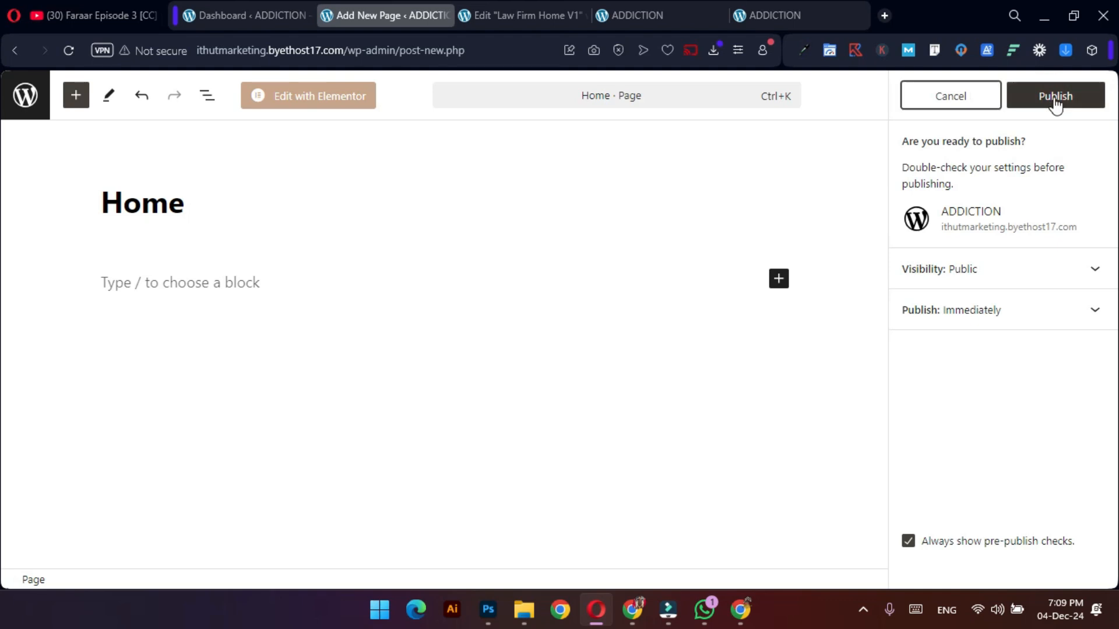
click(1054, 102)
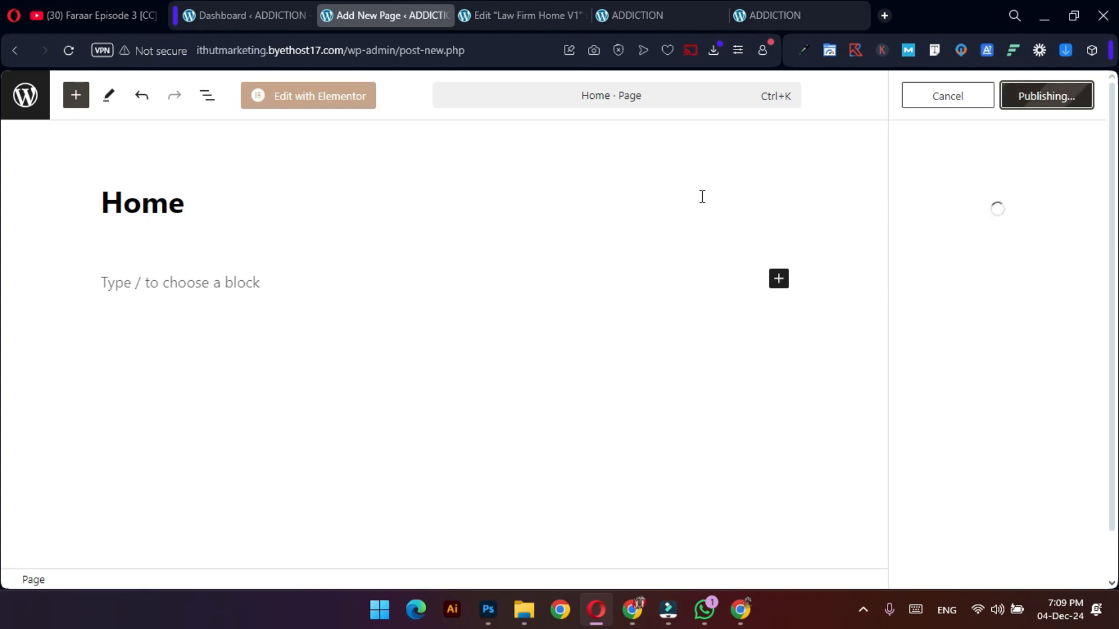
click(337, 104)
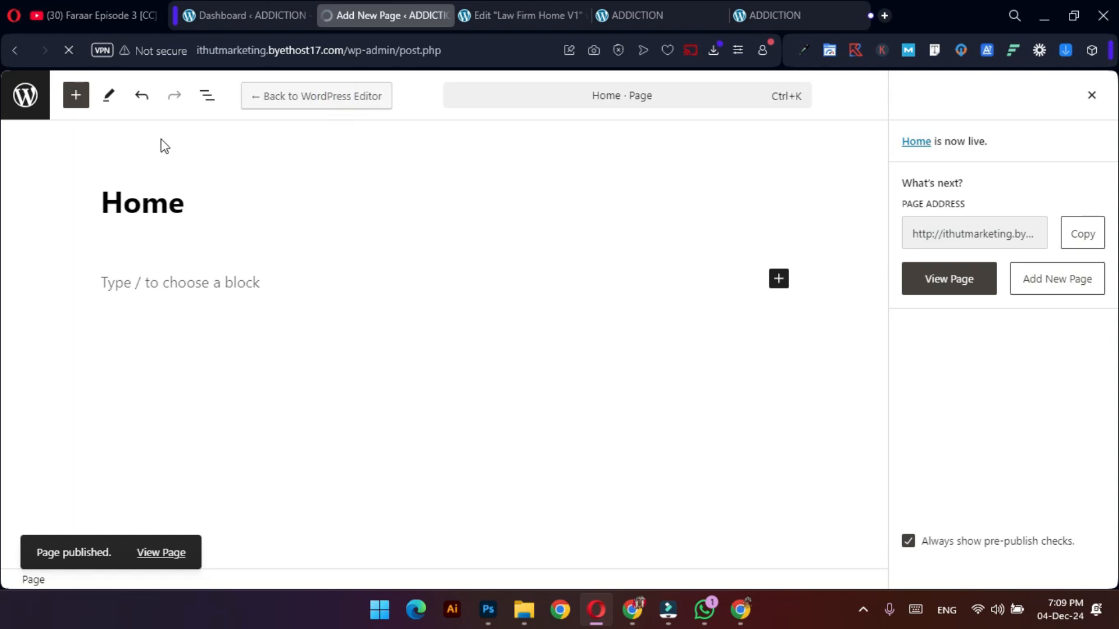
In Reading Settings, set the homepage display to a static page, choose Home as the homepage and save the changes.
key(ctrl+Tab)
scroll(99, 291, down, 3)
mouse_move(58, 514)
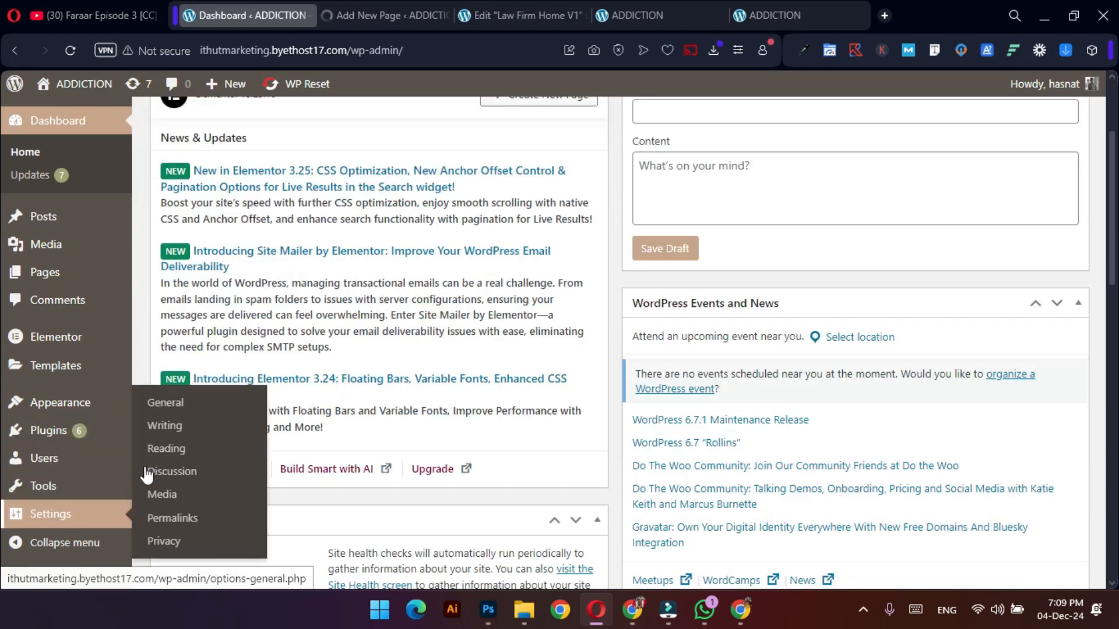
click(169, 447)
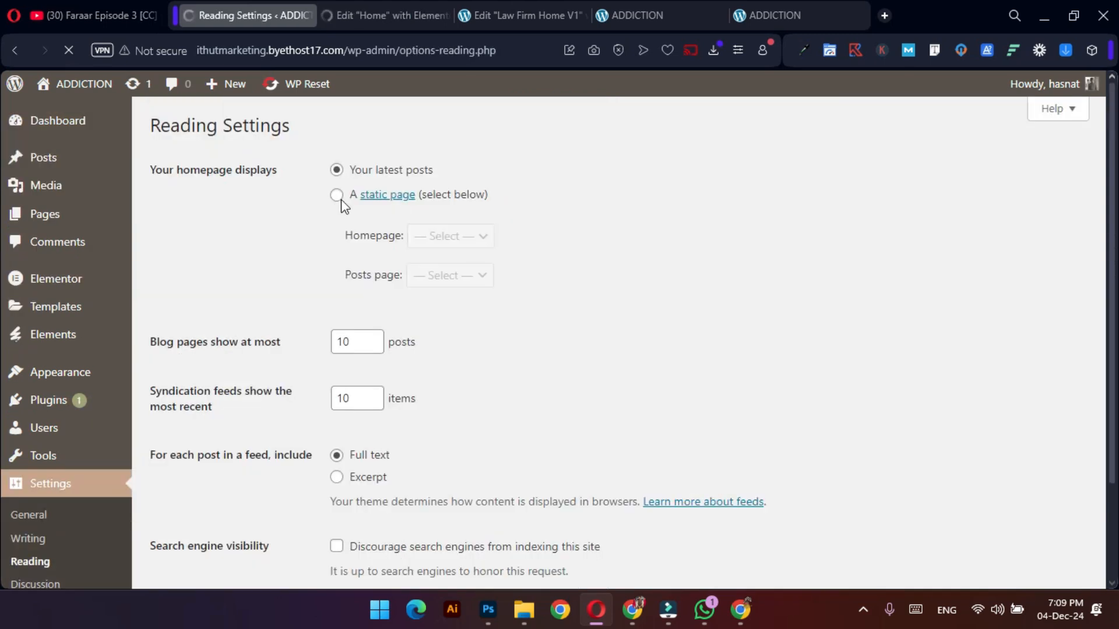
click(338, 197)
click(436, 247)
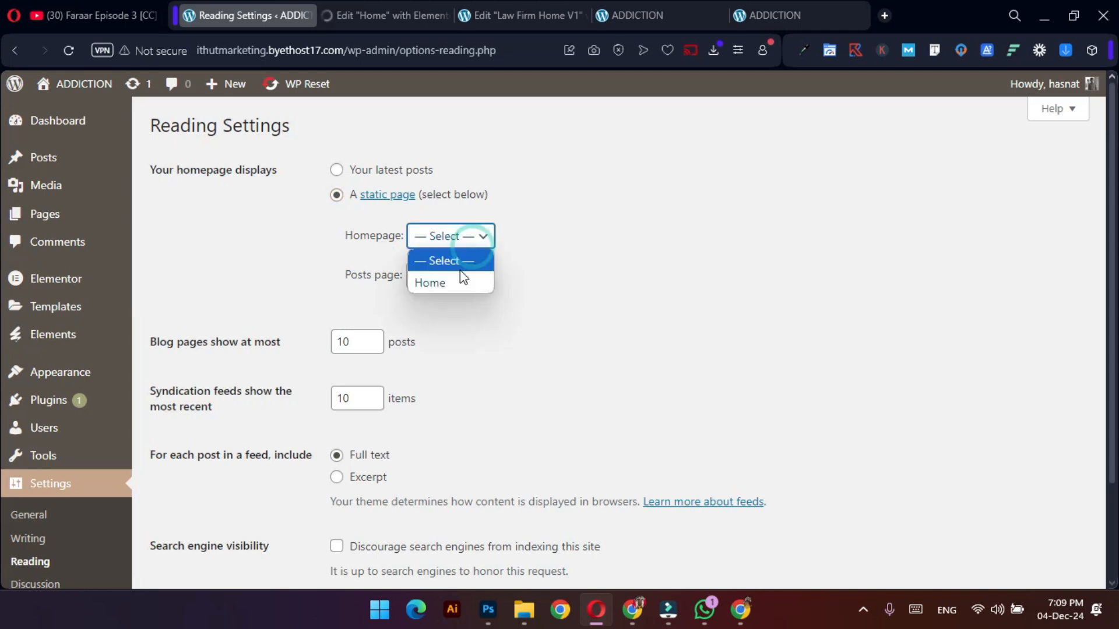
click(453, 291)
scroll(221, 513, down, 2)
click(191, 501)
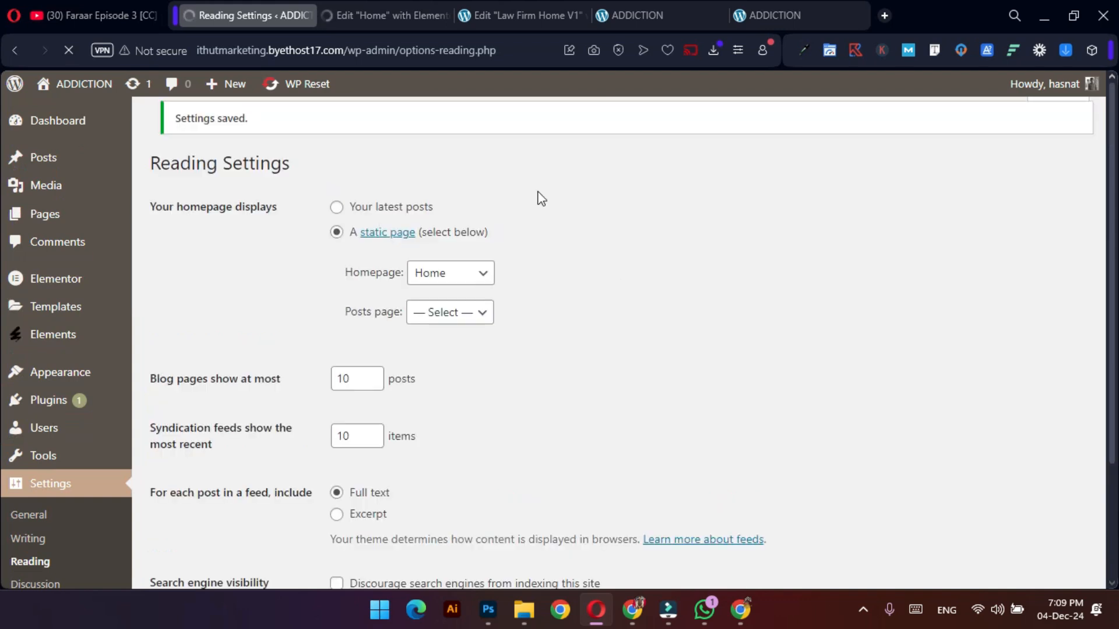
Close the Law Firm Home V1 editor tab and hide the Structure panel in the Home page's Elementor editor.
click(389, 15)
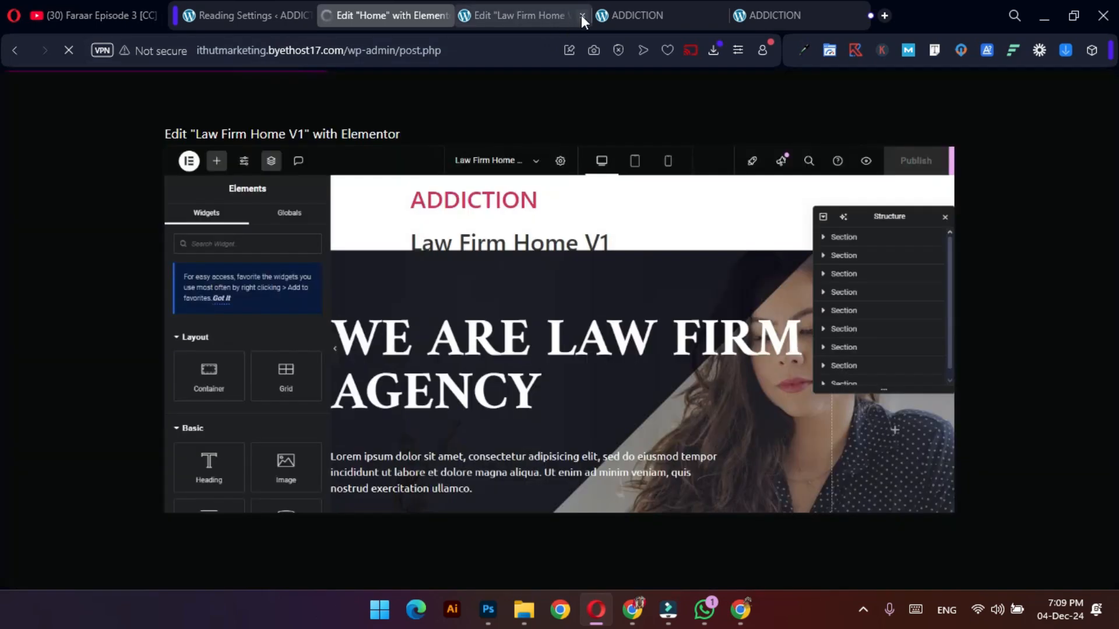
click(581, 15)
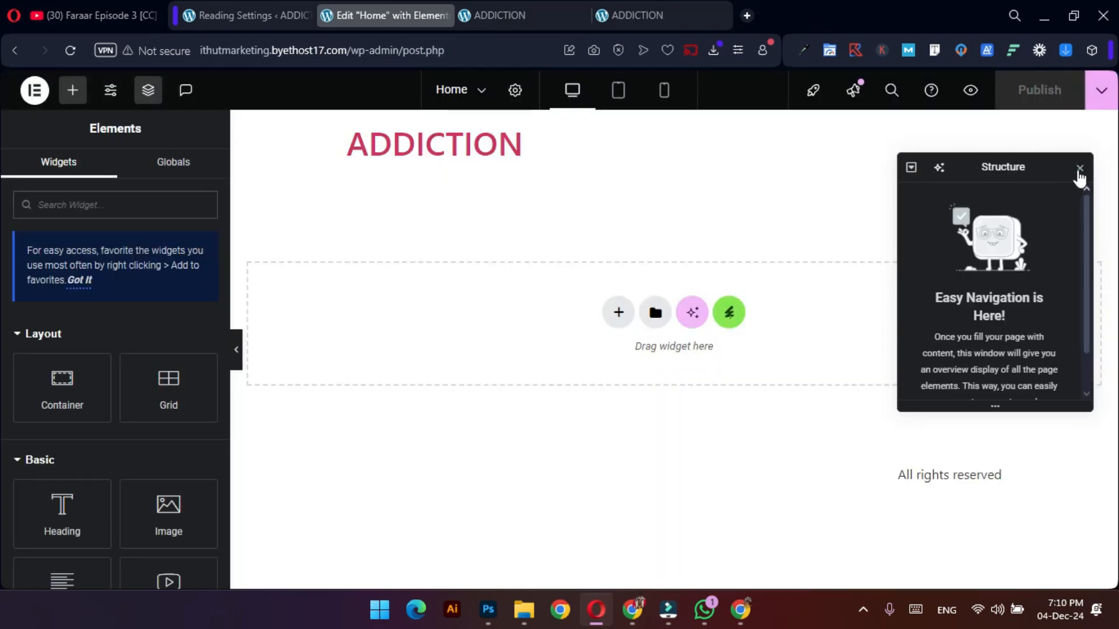
click(1080, 169)
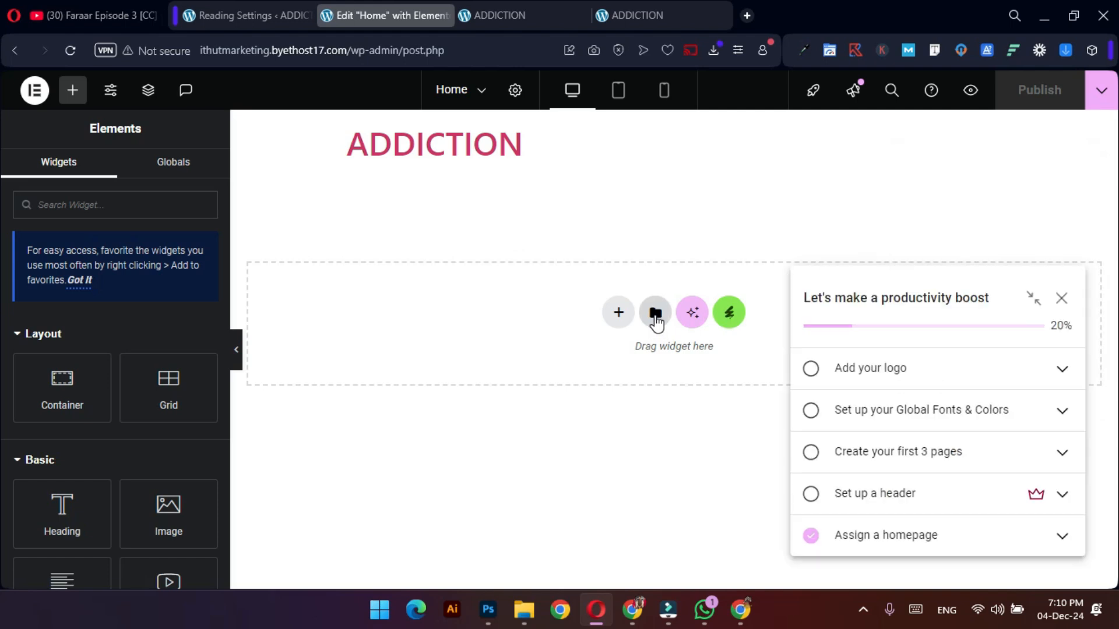
Open the saved templates in the Elementor library and try to dismiss the productivity boost checklist covering them.
click(655, 314)
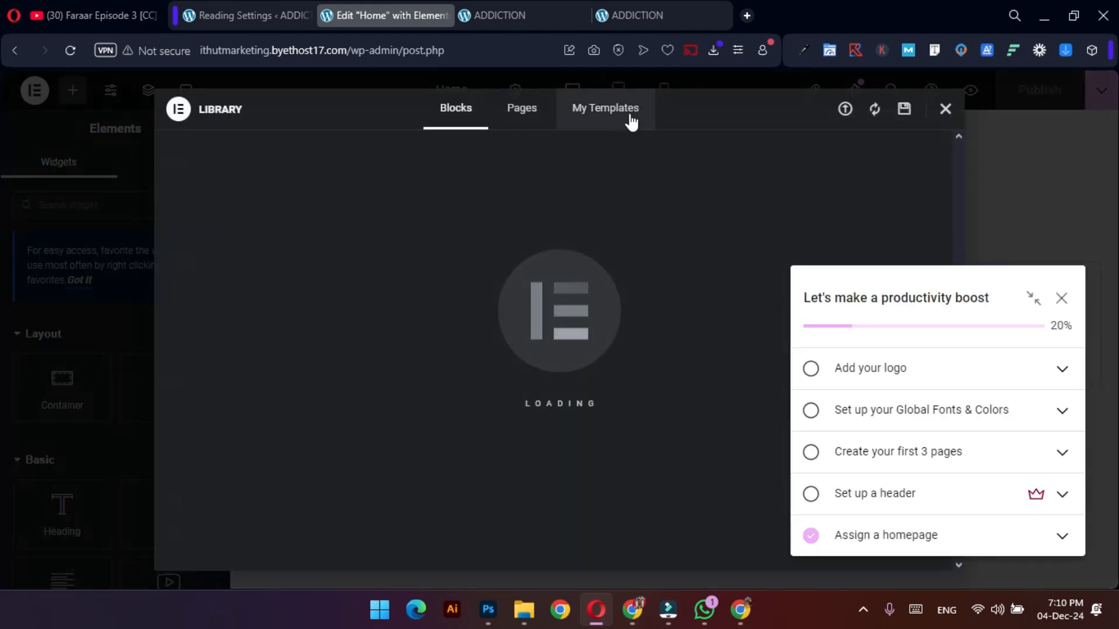
click(631, 119)
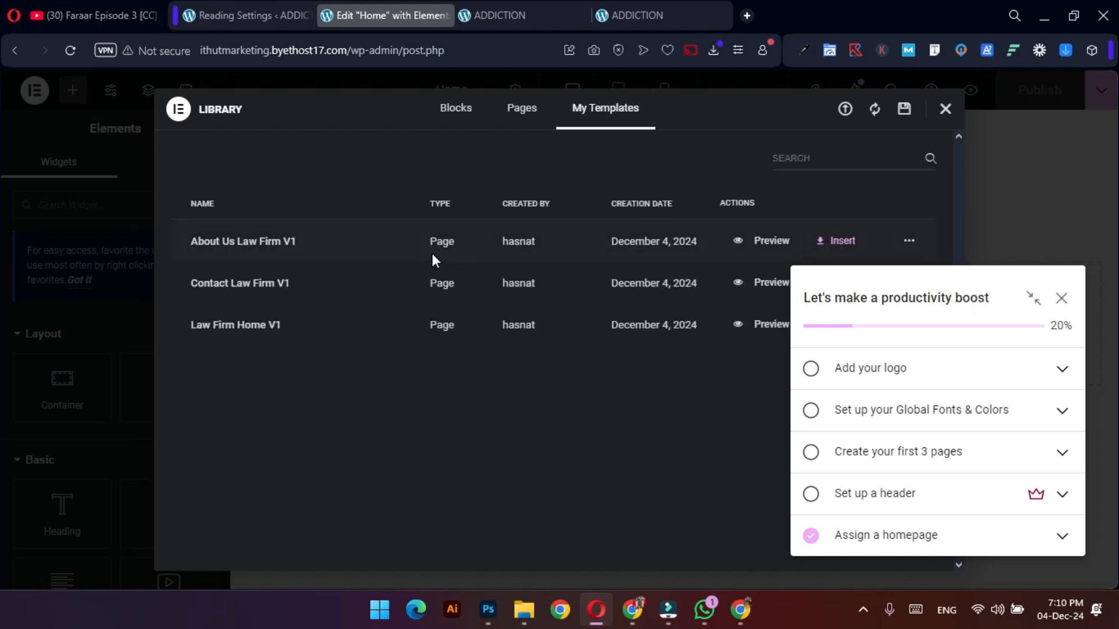
click(1061, 297)
click(1061, 298)
click(1063, 297)
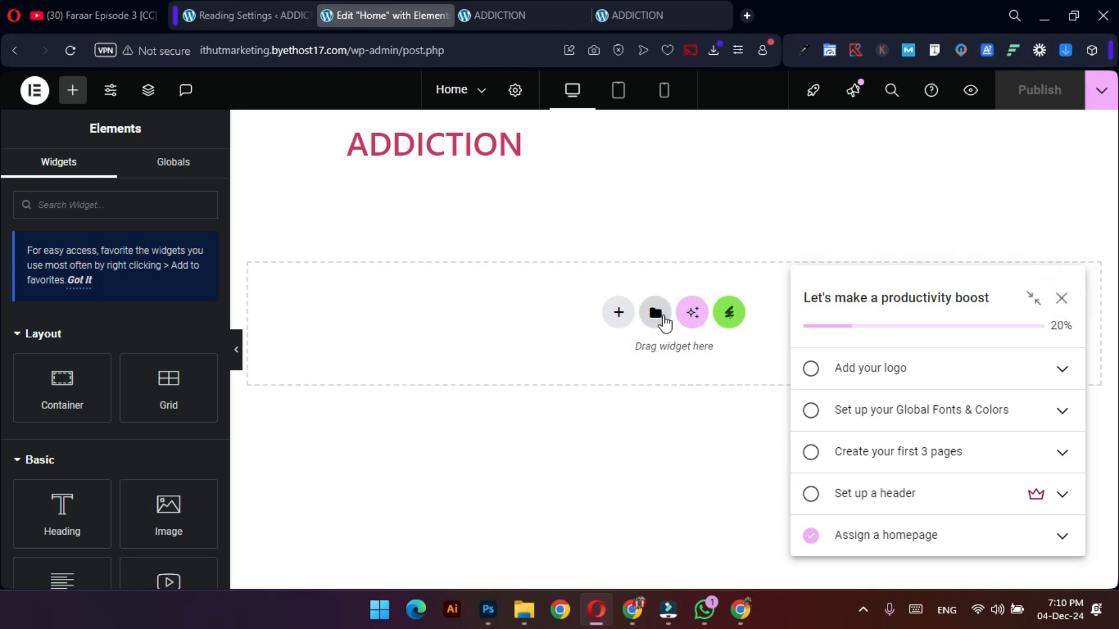
click(657, 313)
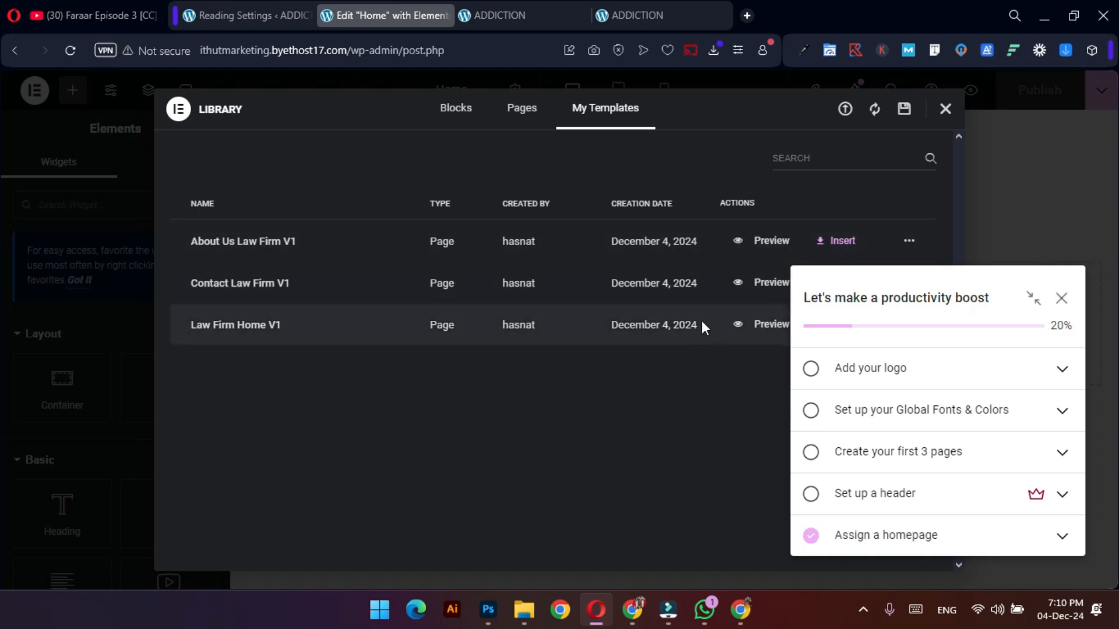
click(1002, 292)
drag(848, 301, 1006, 282)
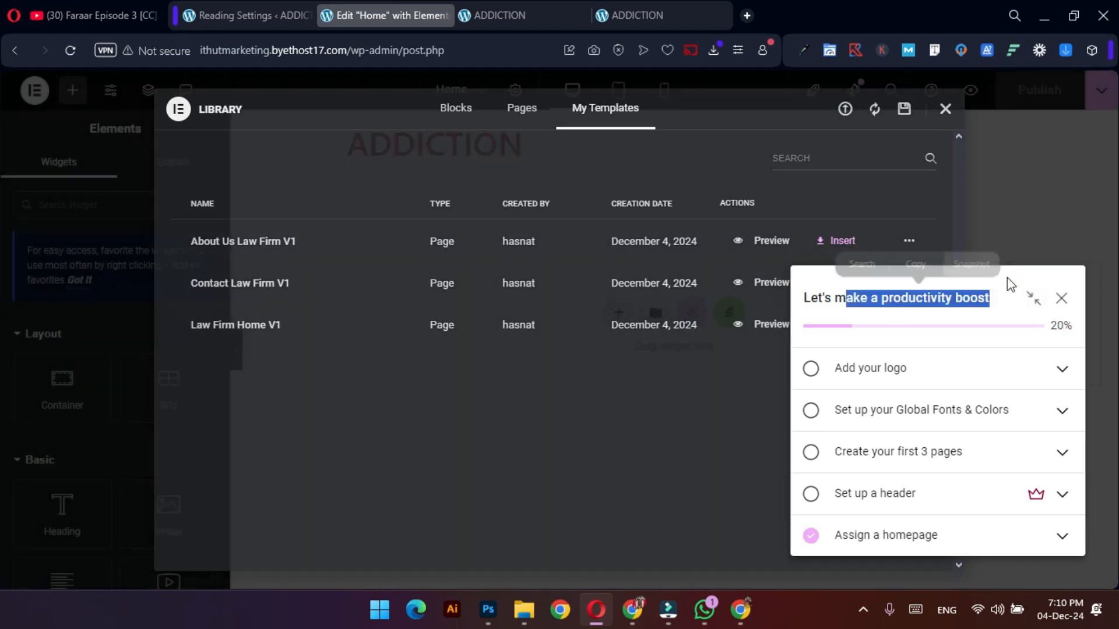
click(1032, 299)
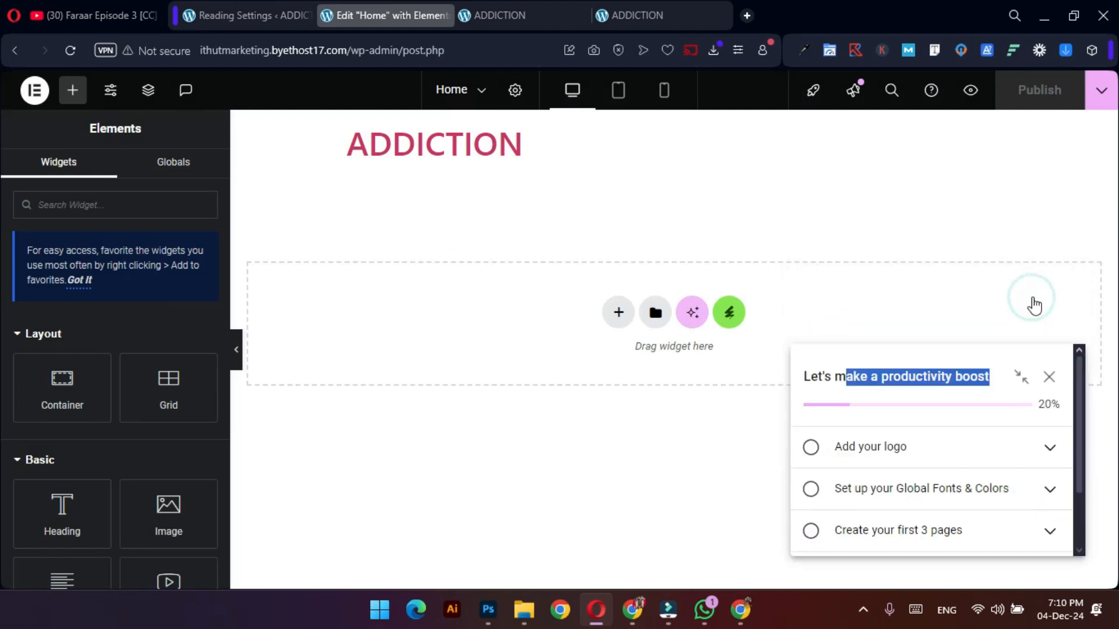
click(1034, 301)
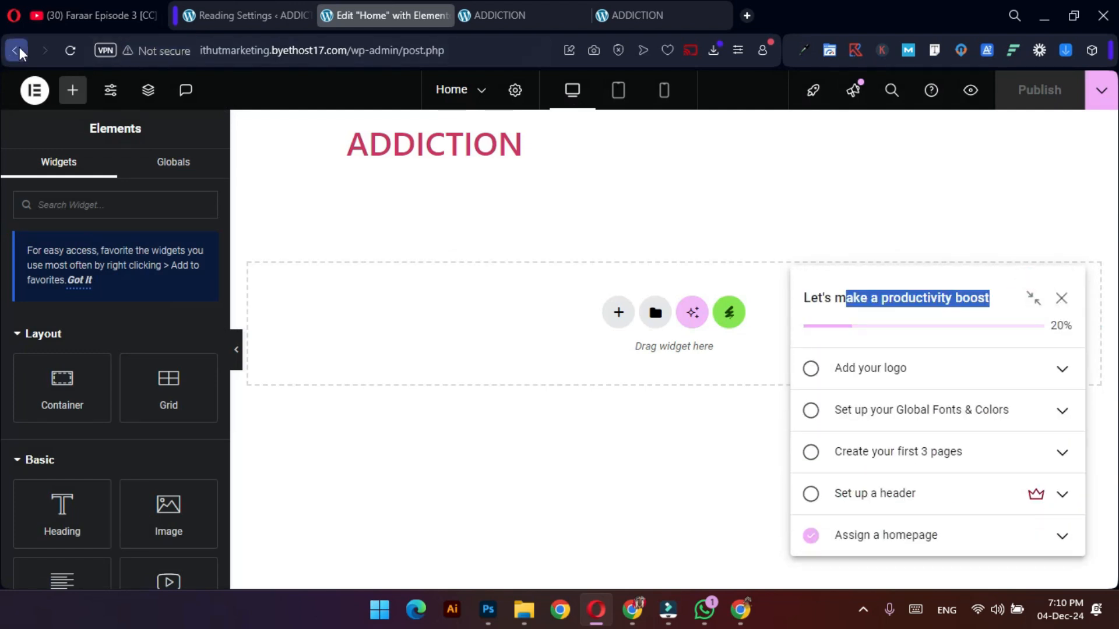
Close the Home editor tab, reload the site's front page and reopen it for editing with Elementor.
click(67, 54)
click(446, 17)
click(70, 50)
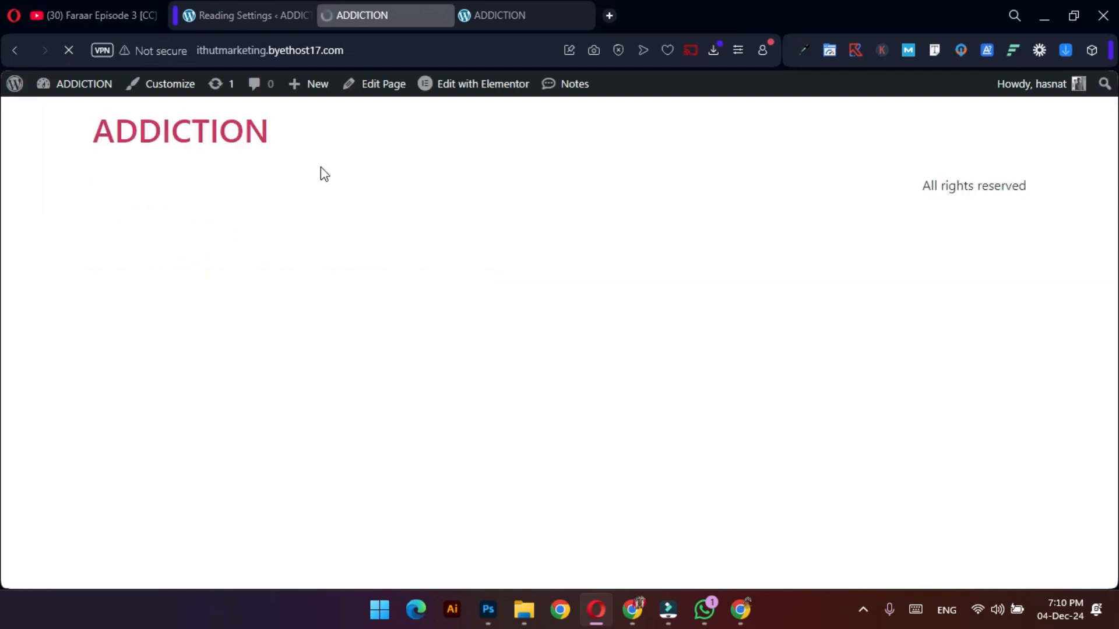
click(469, 86)
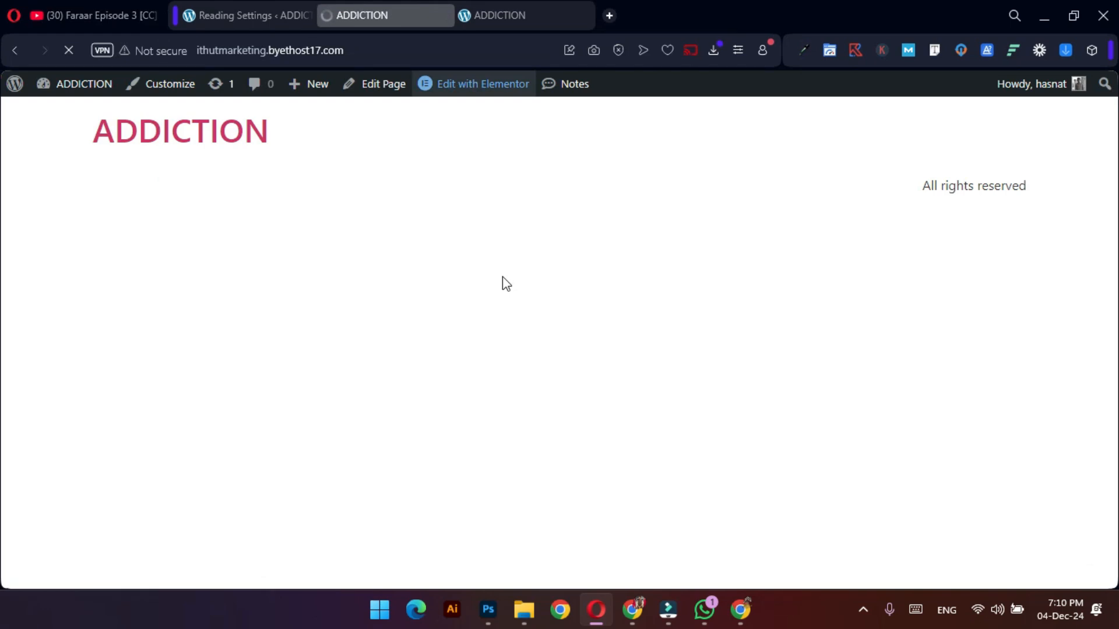
click(863, 610)
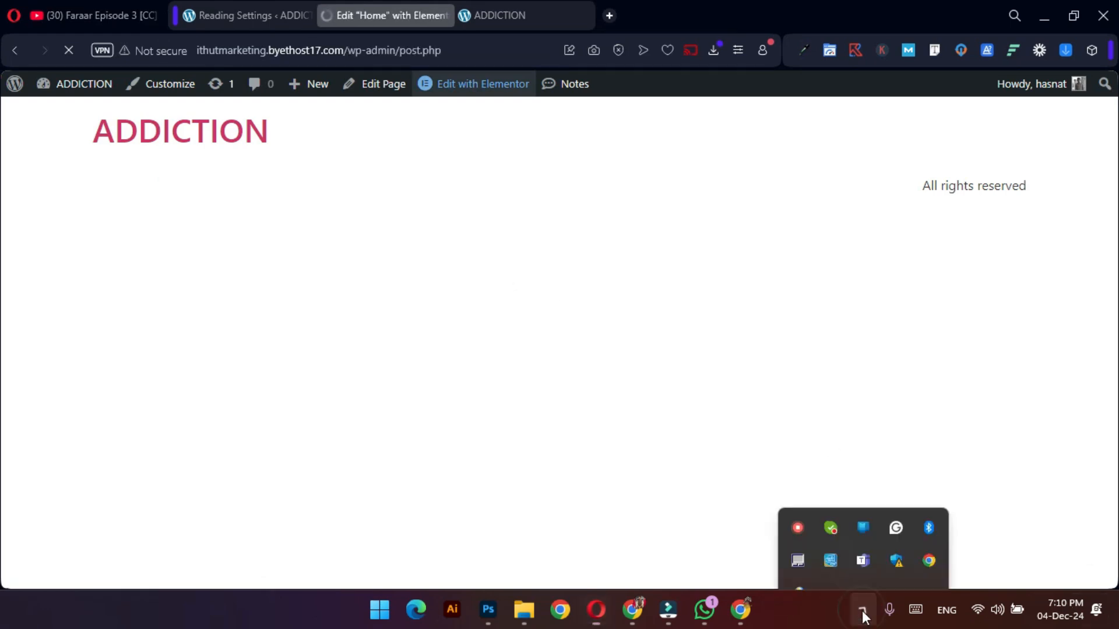
click(863, 610)
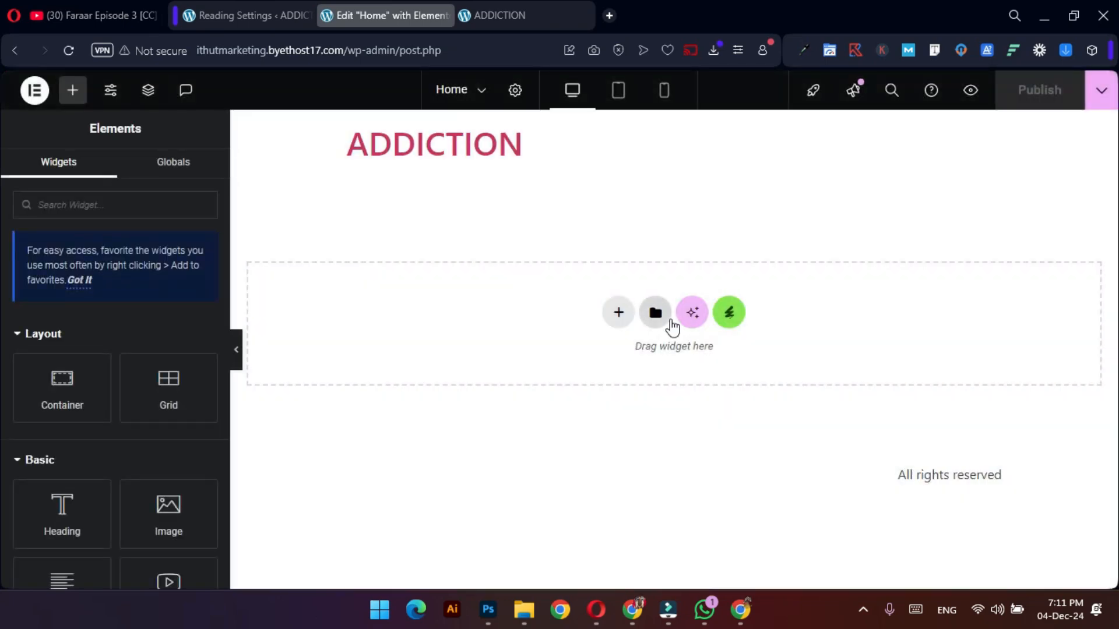
Insert the saved Law Firm Home V1 template into the Home page and look through the inserted sections.
click(654, 316)
click(584, 122)
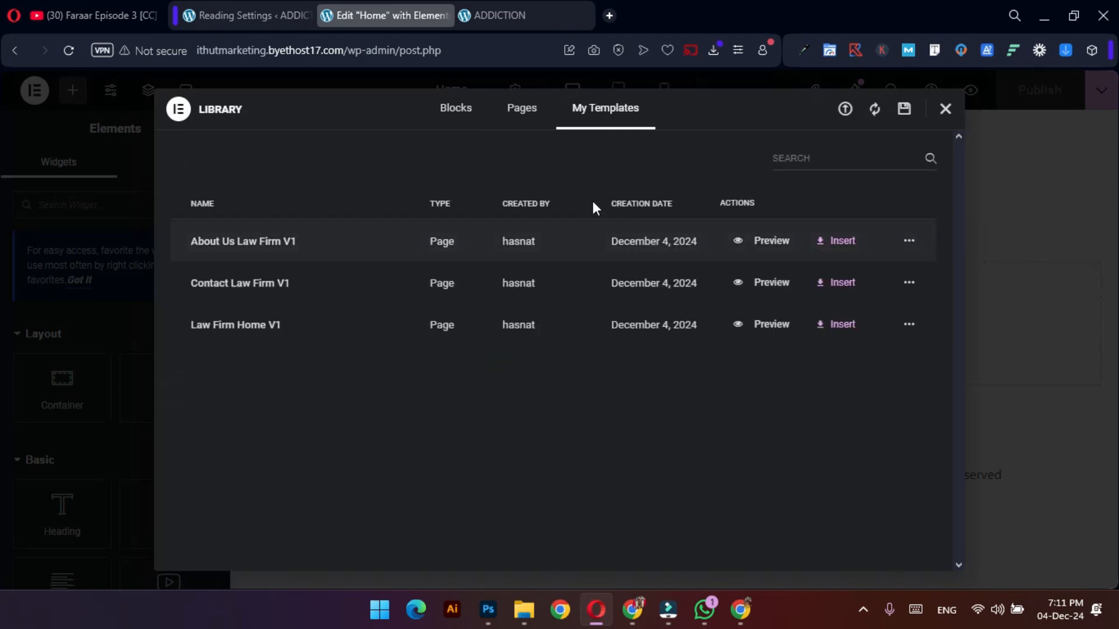
click(839, 331)
click(682, 370)
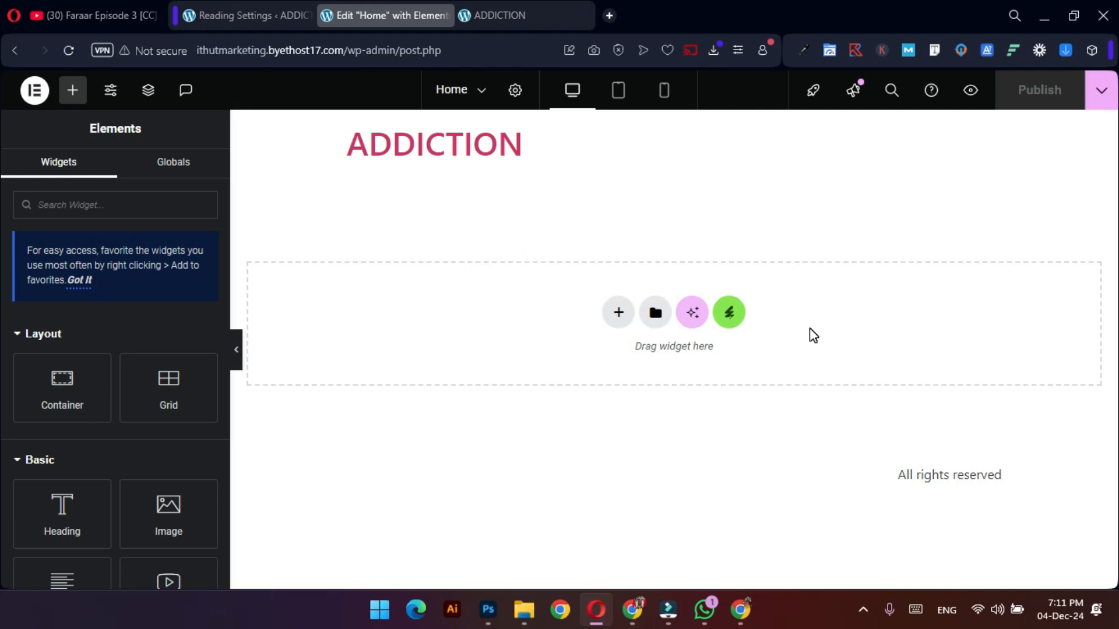
scroll(715, 314, down, 15)
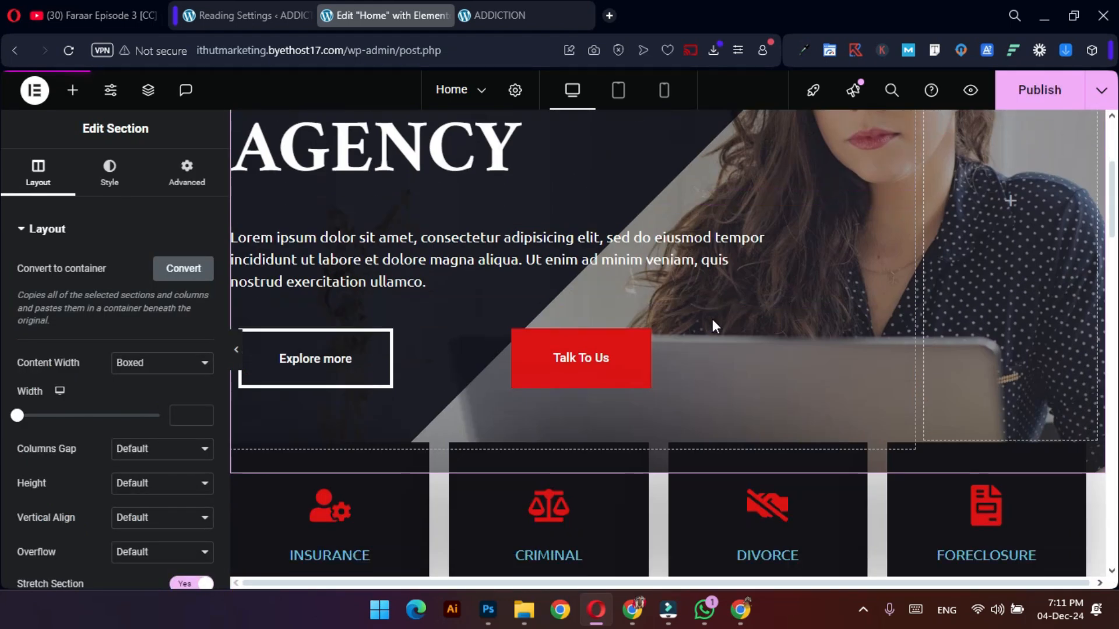
scroll(717, 341, down, 15)
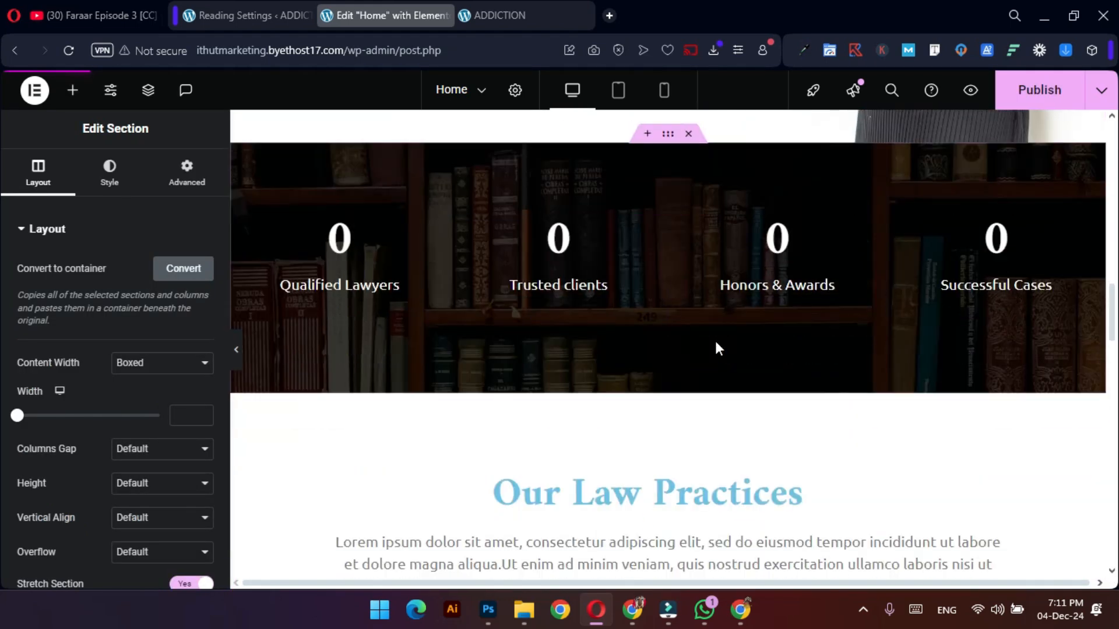
Look through the inserted Home page sections and open the hero section's background image for replacement.
scroll(717, 342, down, 15)
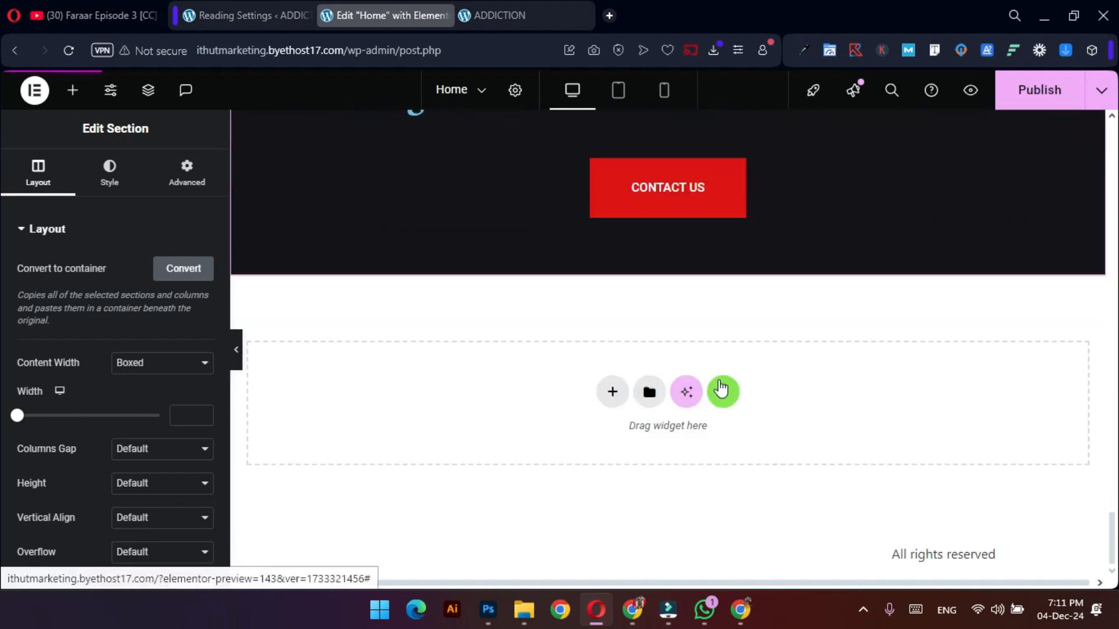
scroll(718, 364, up, 10)
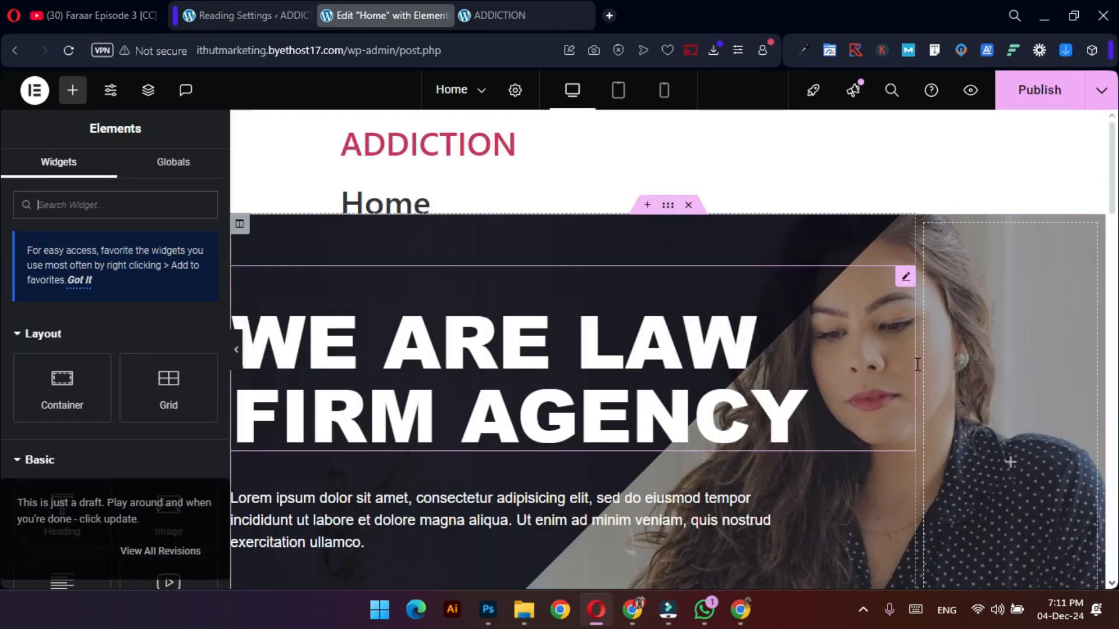
scroll(967, 376, down, 3)
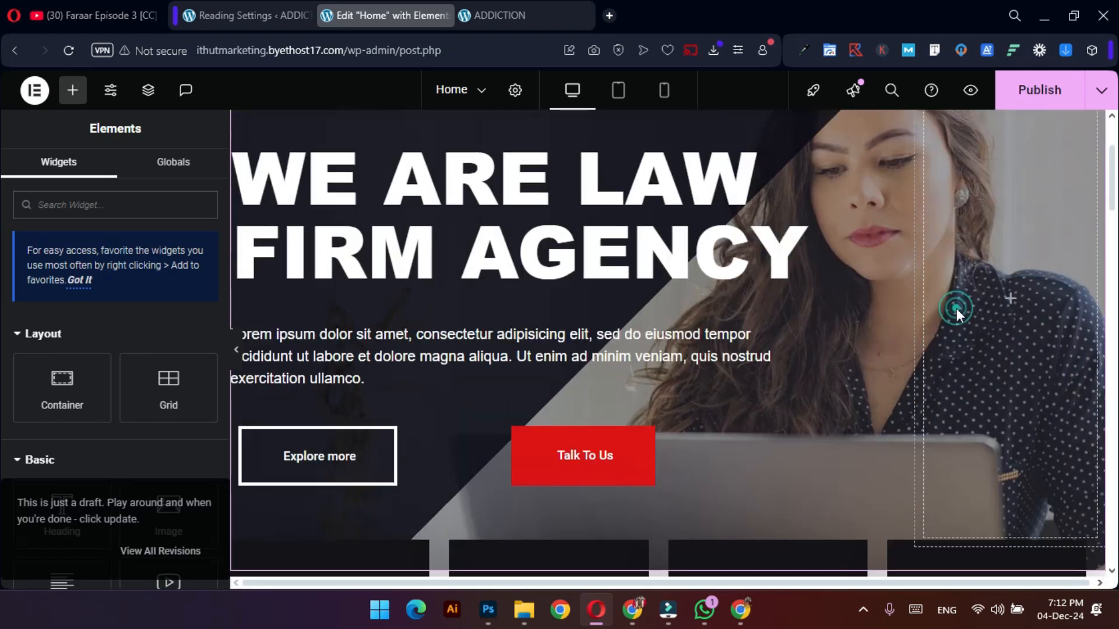
scroll(848, 246, up, 3)
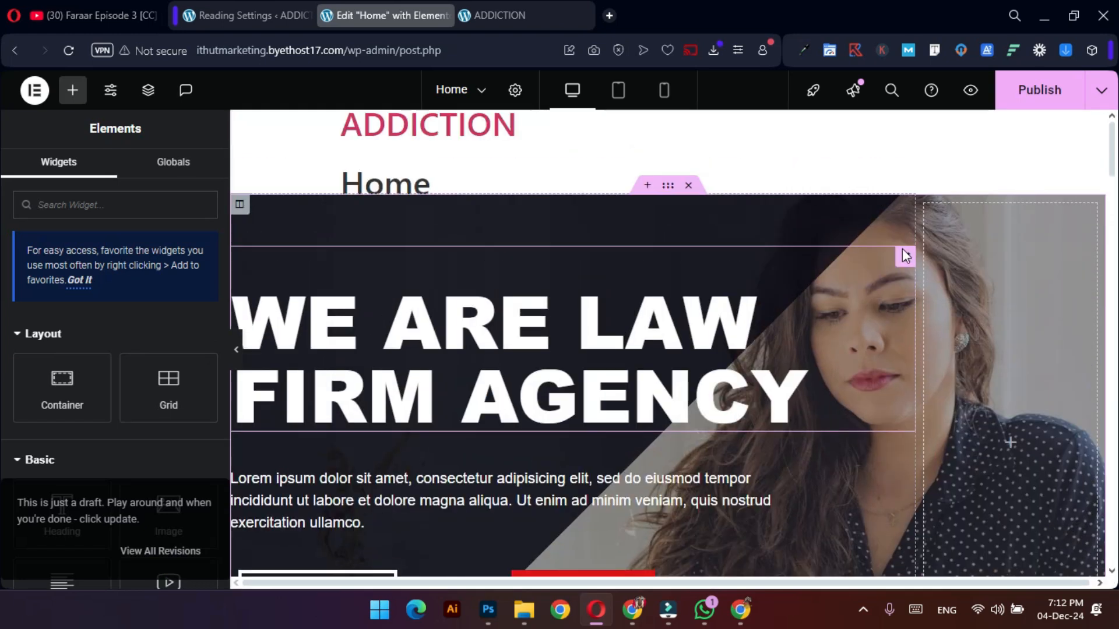
click(896, 243)
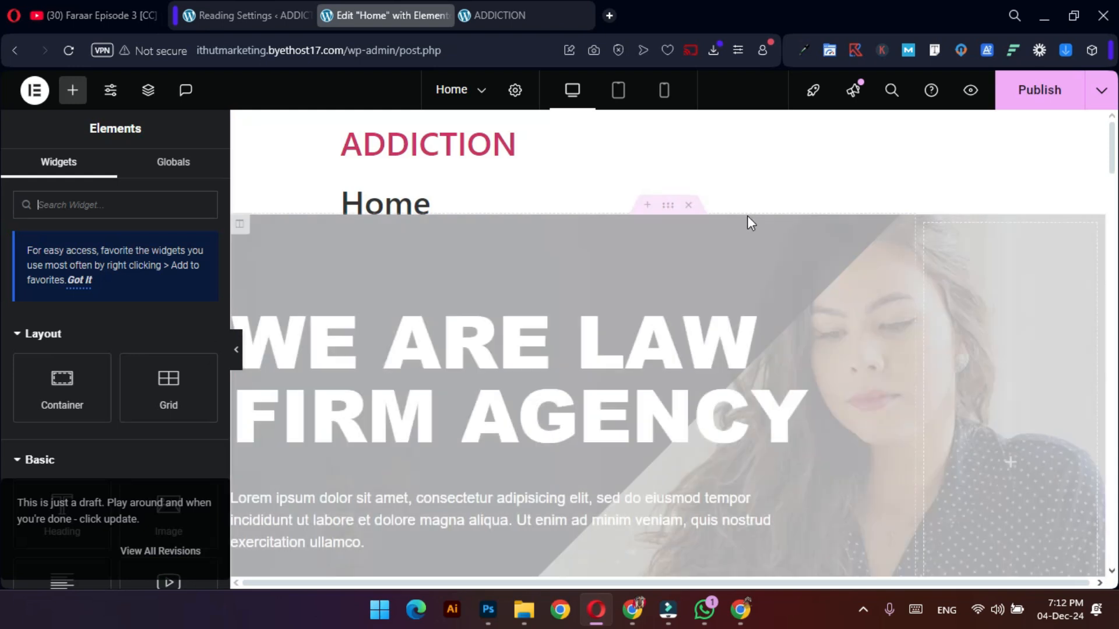
click(668, 206)
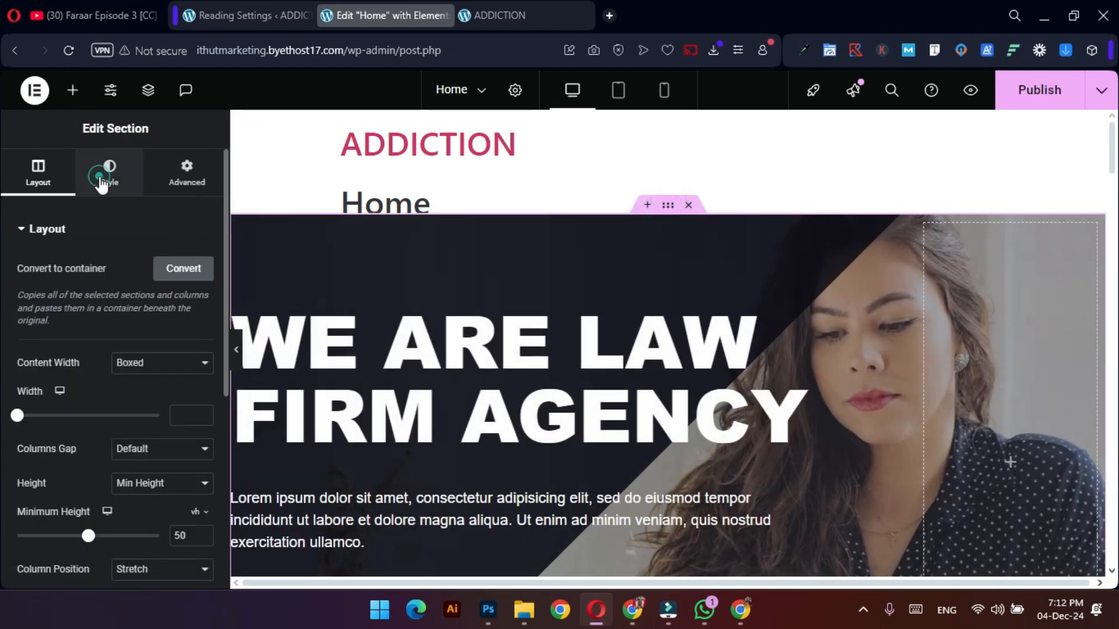
click(121, 453)
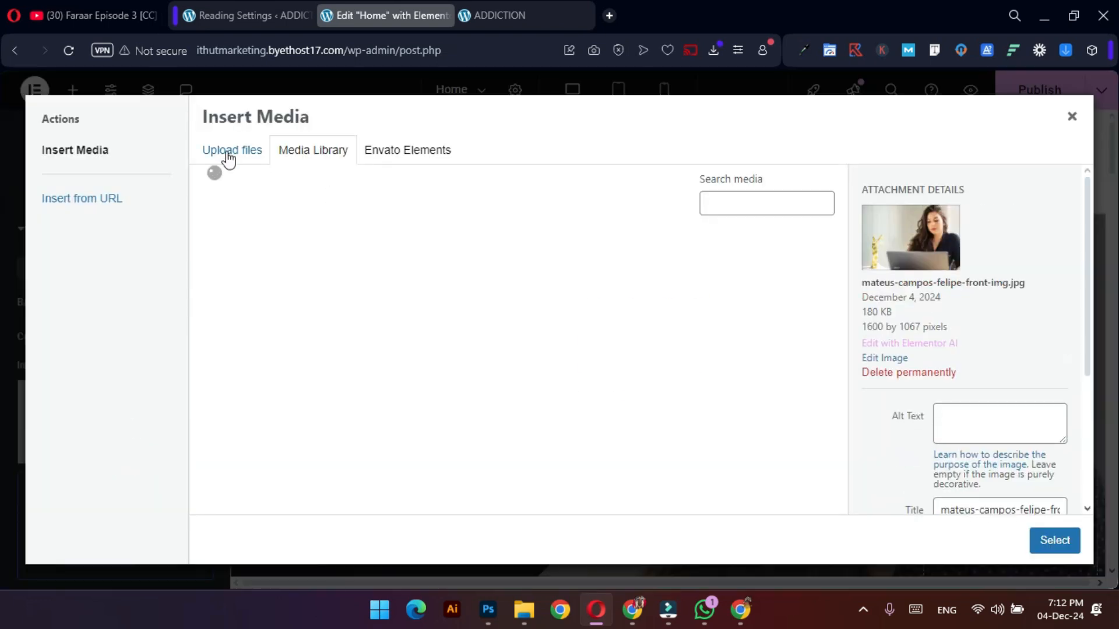
Upload the digital marketing seminar poster JPG from the Downloads folder to the media library.
click(227, 153)
click(603, 353)
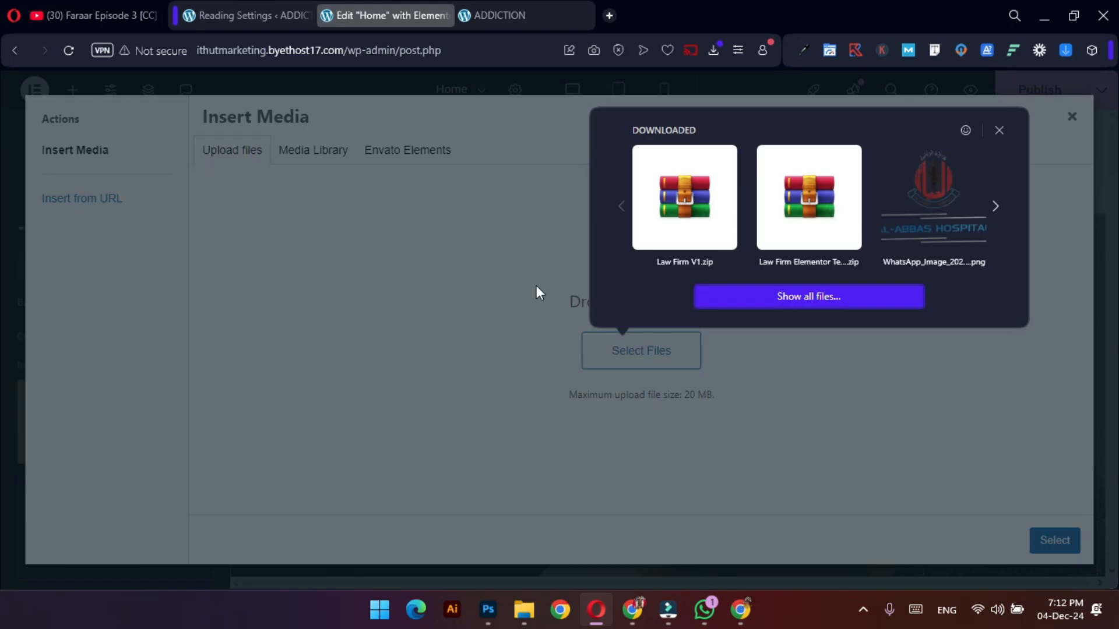
click(774, 296)
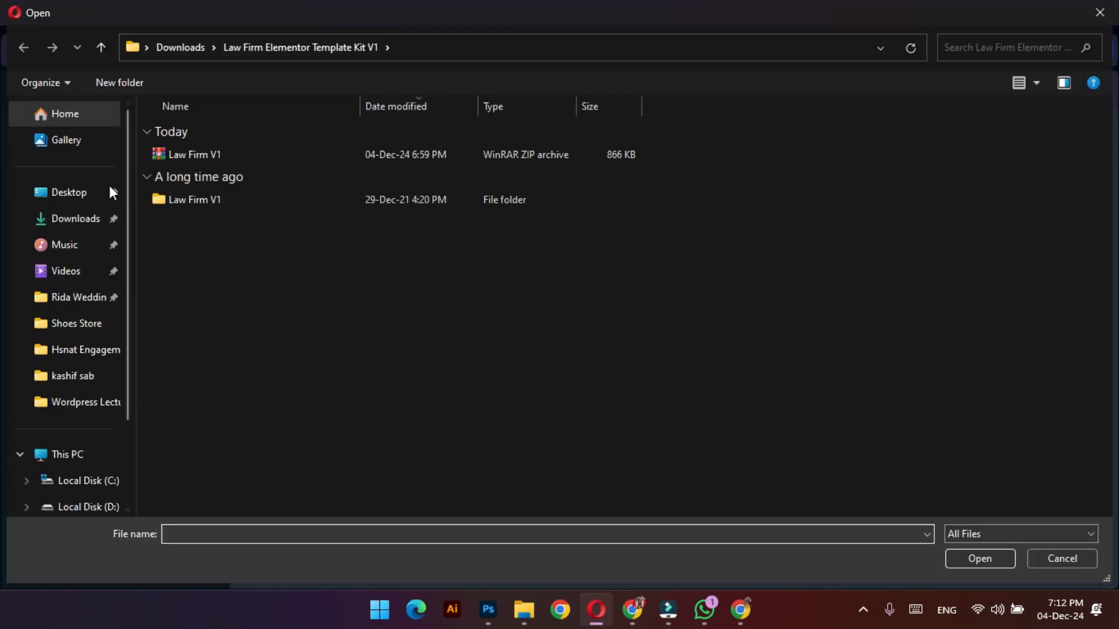
click(70, 220)
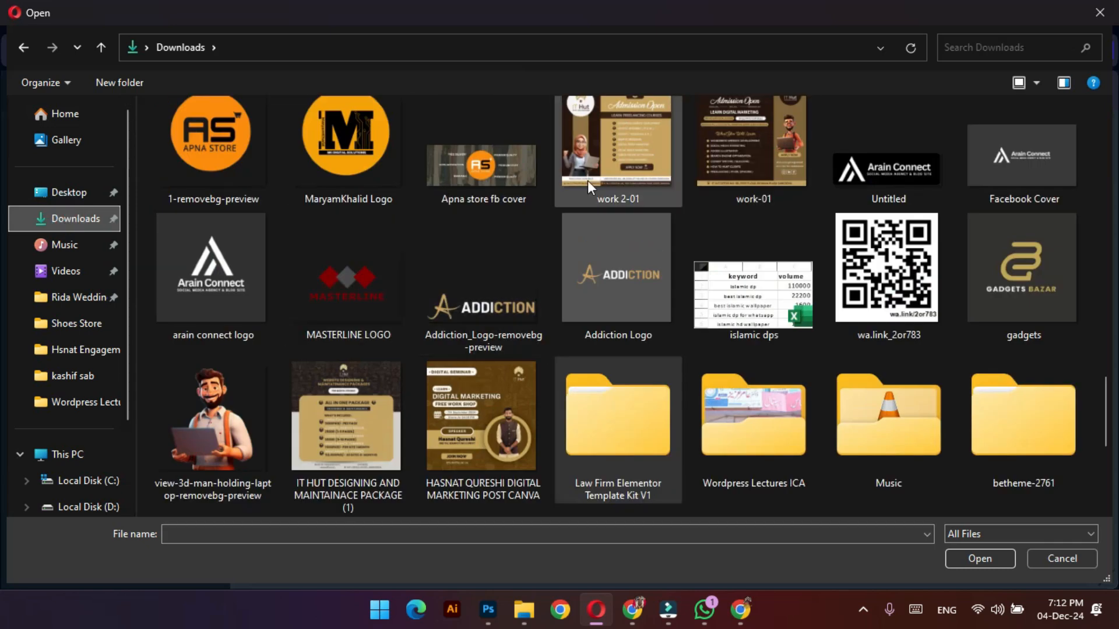
scroll(332, 296, down, 5)
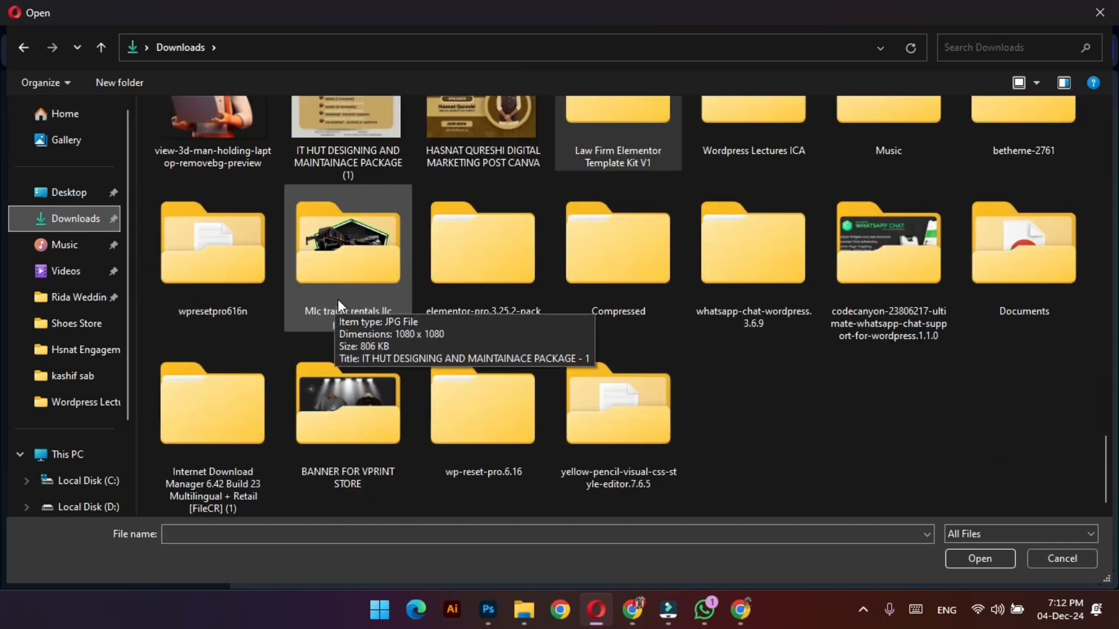
scroll(505, 271, up, 1)
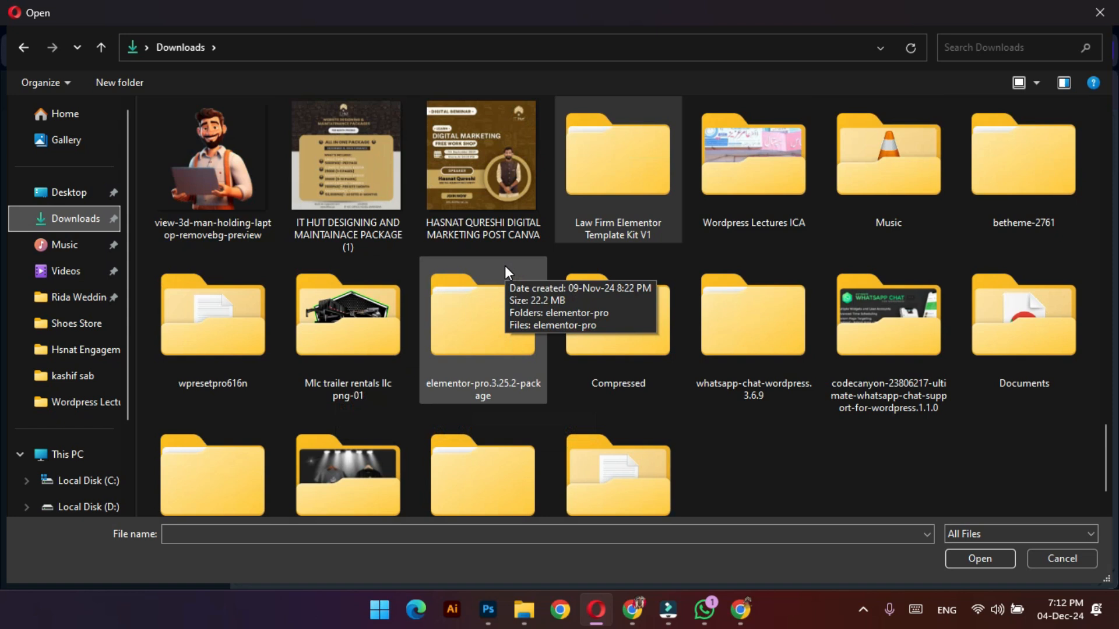
double_click(502, 185)
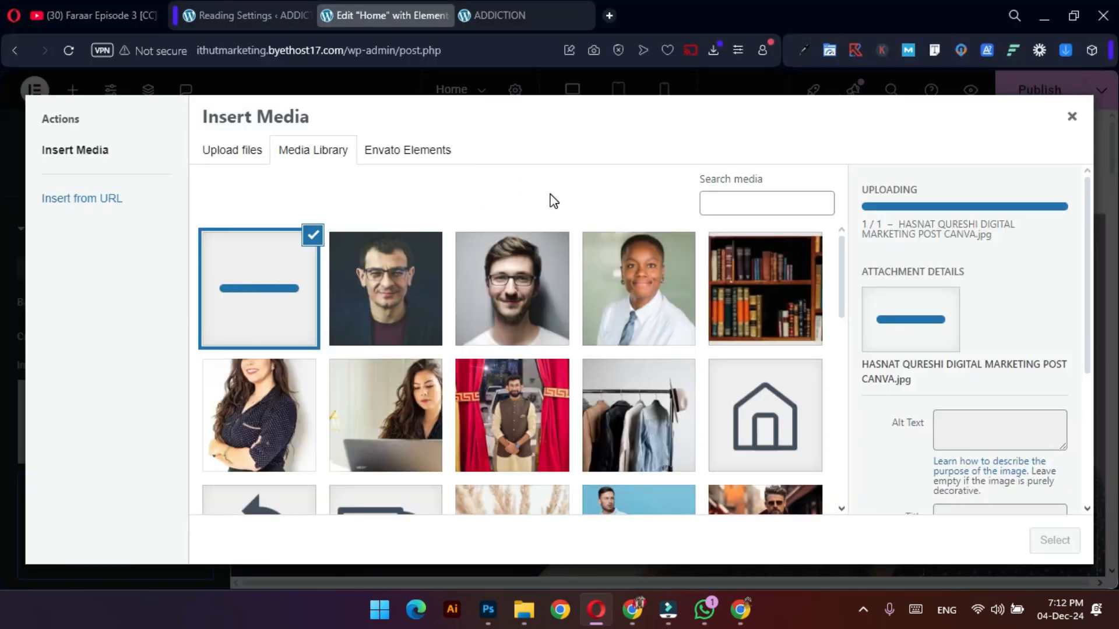
Set the hero section's background to the library image of the man in the dark red suit and check the result.
scroll(559, 332, down, 1)
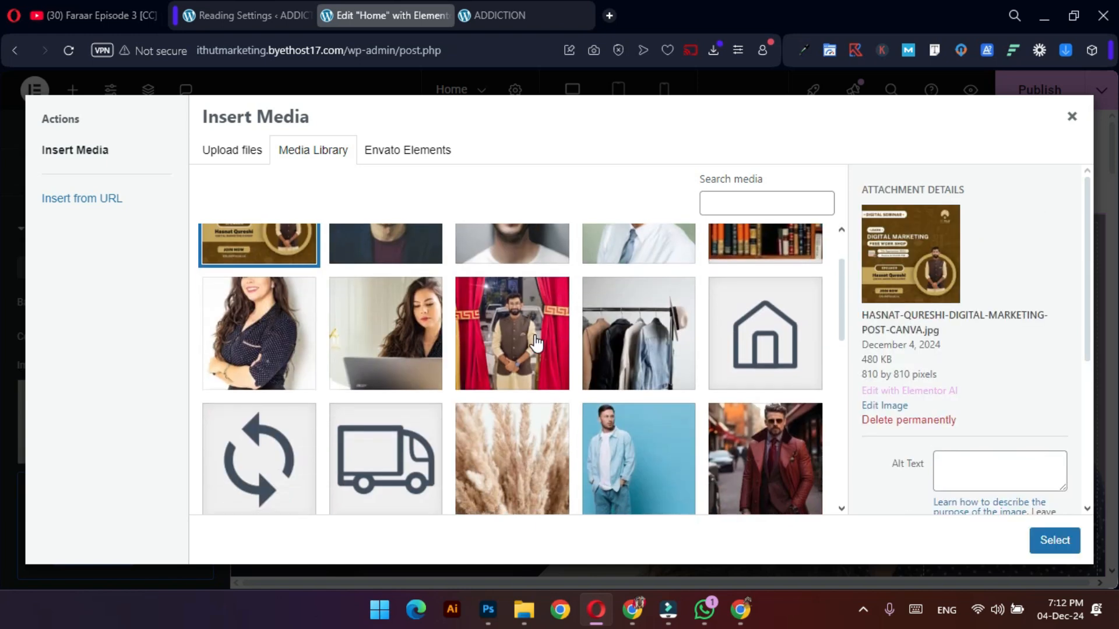
click(535, 344)
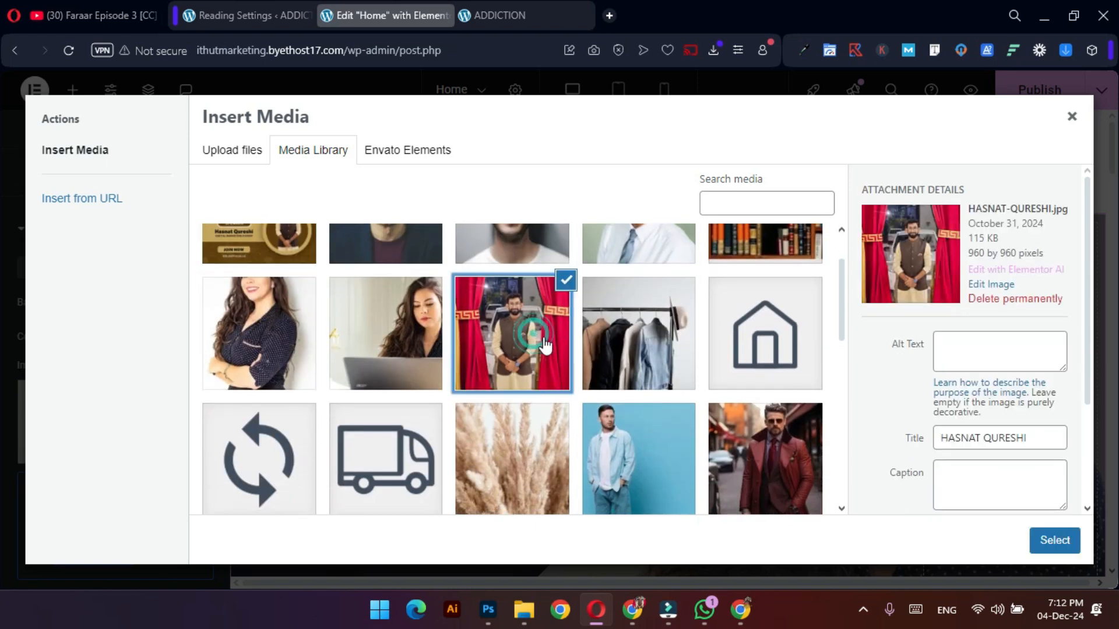
click(775, 475)
click(1042, 540)
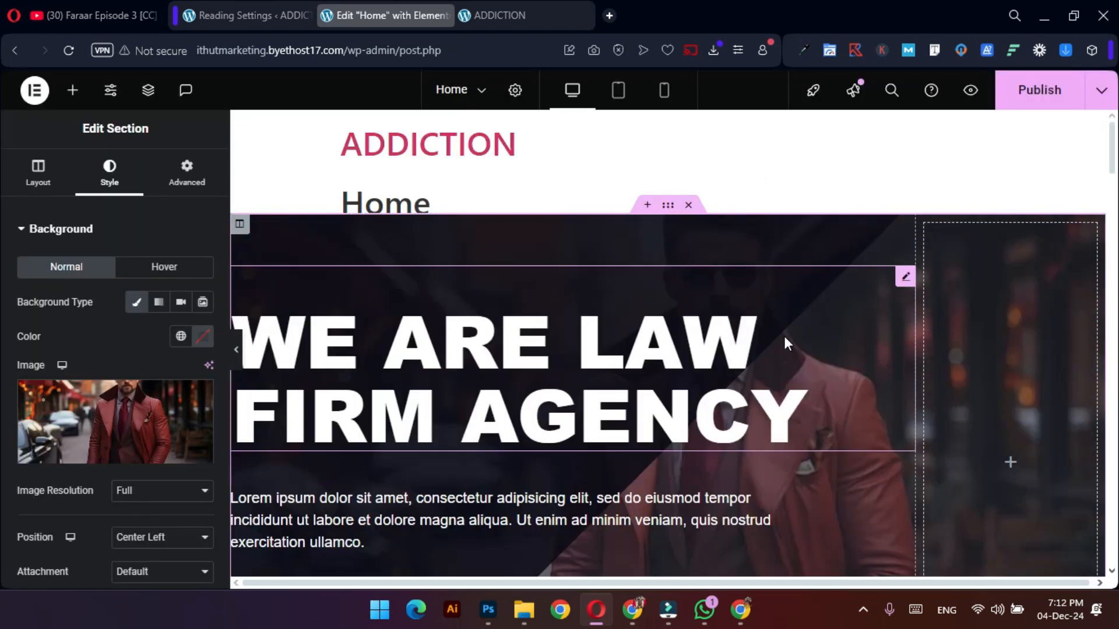
scroll(684, 348, down, 3)
scroll(689, 355, up, 1)
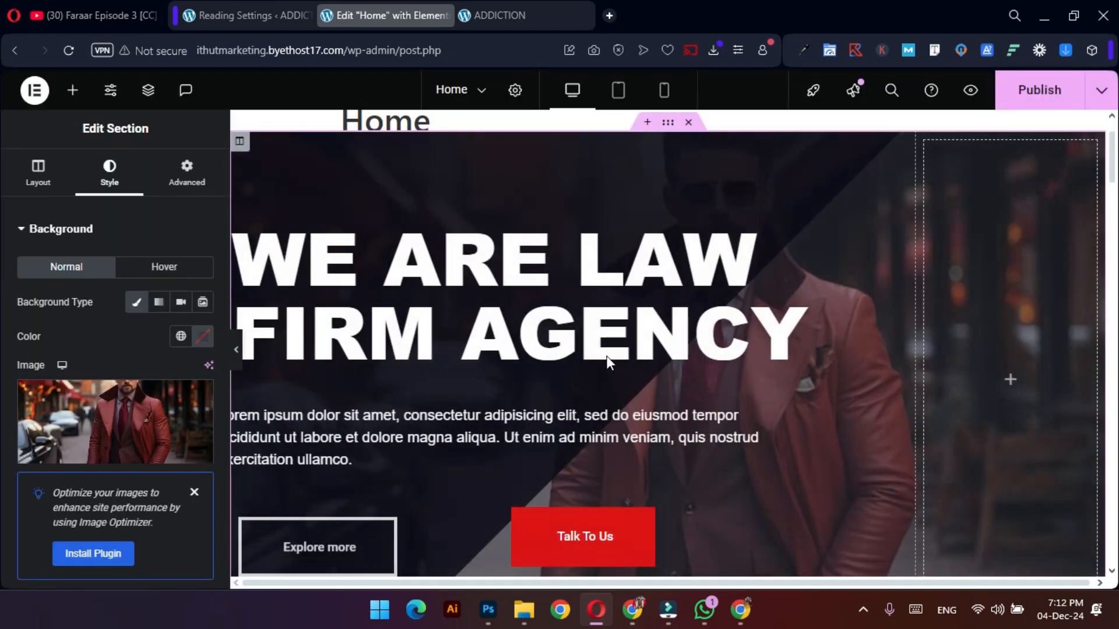
scroll(606, 356, down, 2)
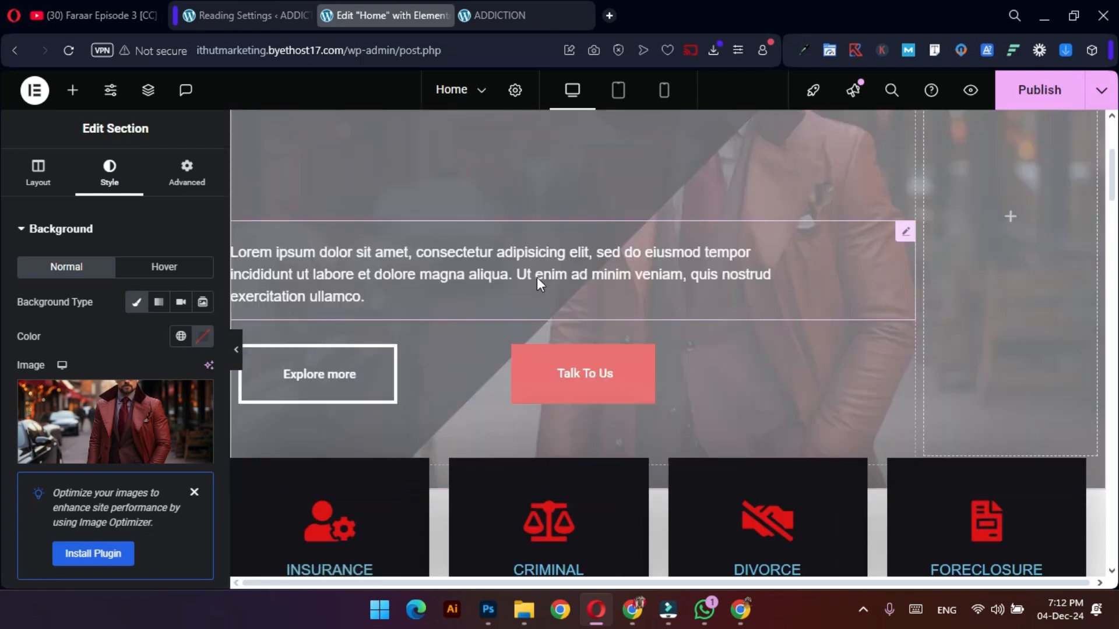
scroll(538, 278, up, 2)
scroll(566, 280, down, 3)
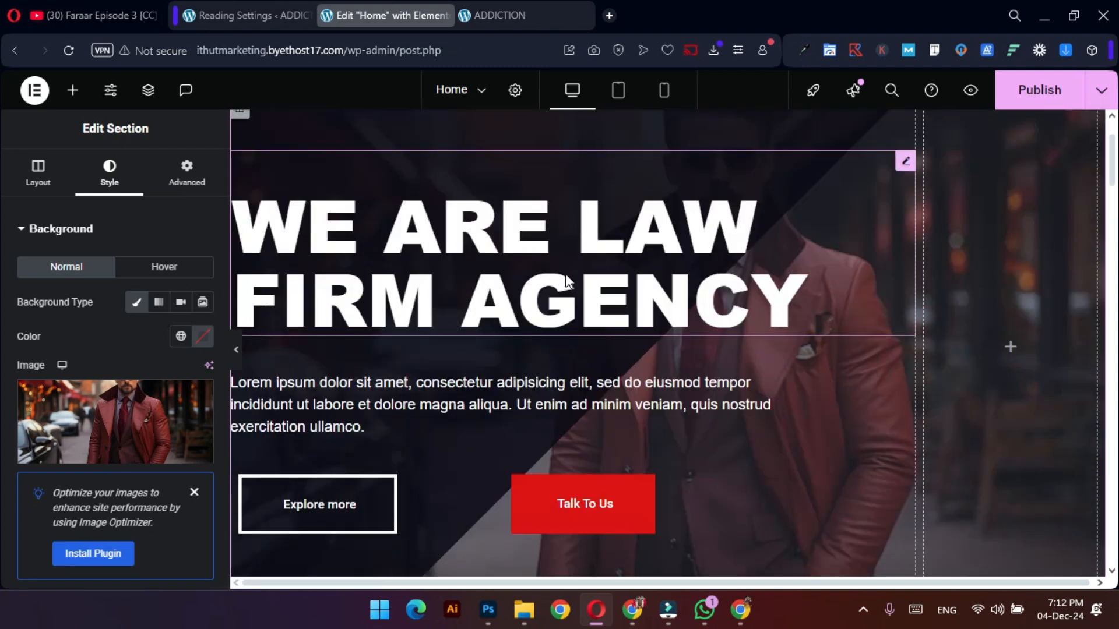
scroll(565, 274, up, 3)
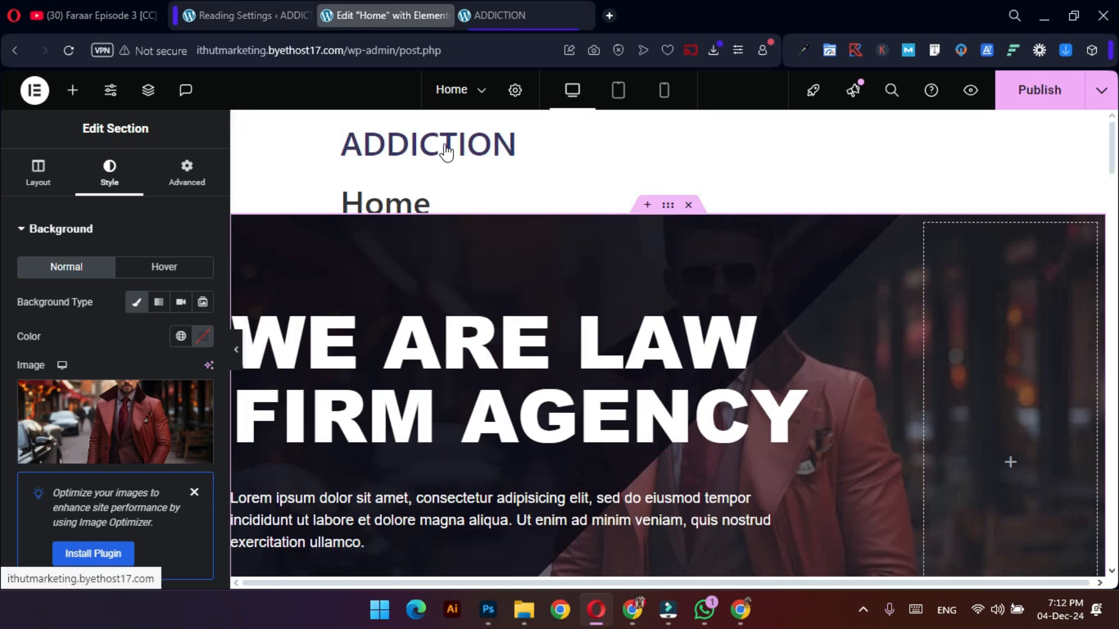
Hide the Home page's title in the page settings.
click(515, 90)
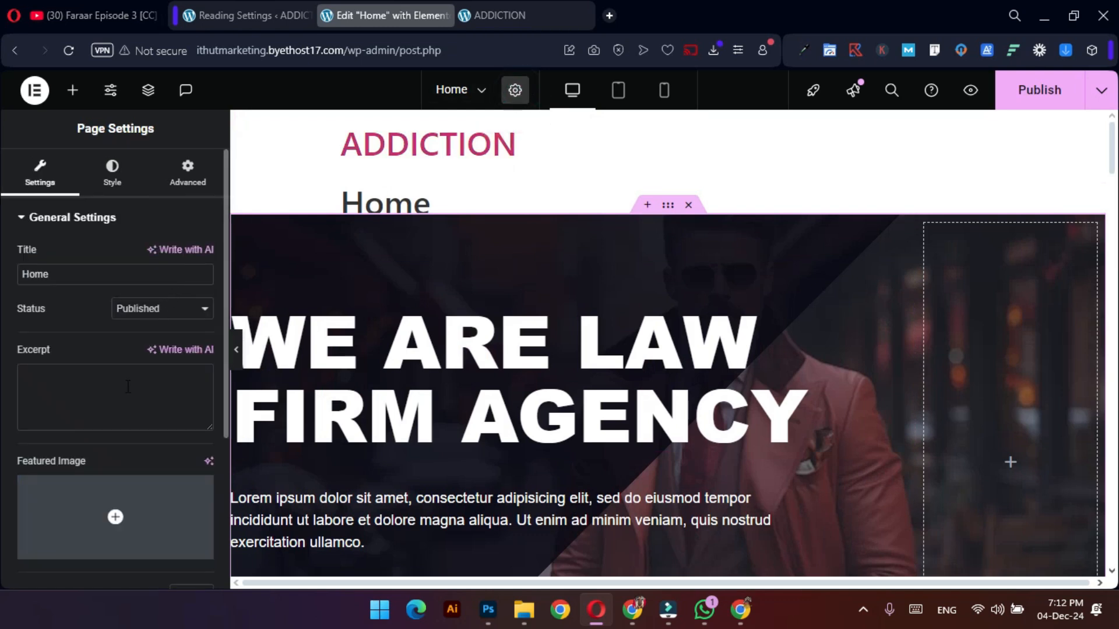
scroll(117, 434, down, 3)
scroll(115, 432, down, 1)
click(183, 451)
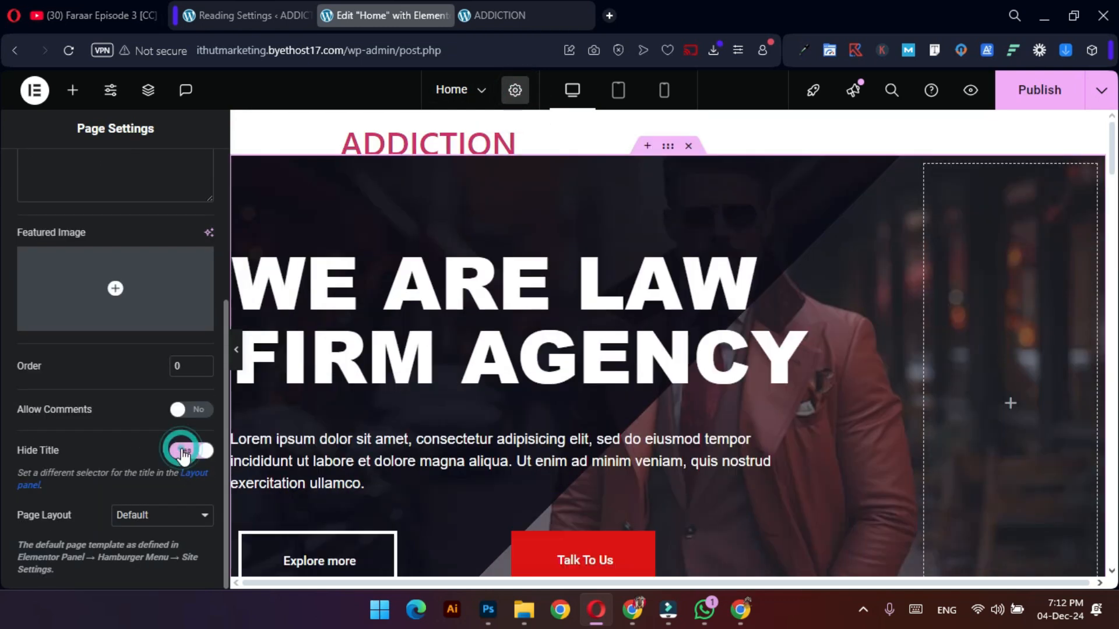
scroll(459, 175, down, 4)
scroll(460, 169, up, 4)
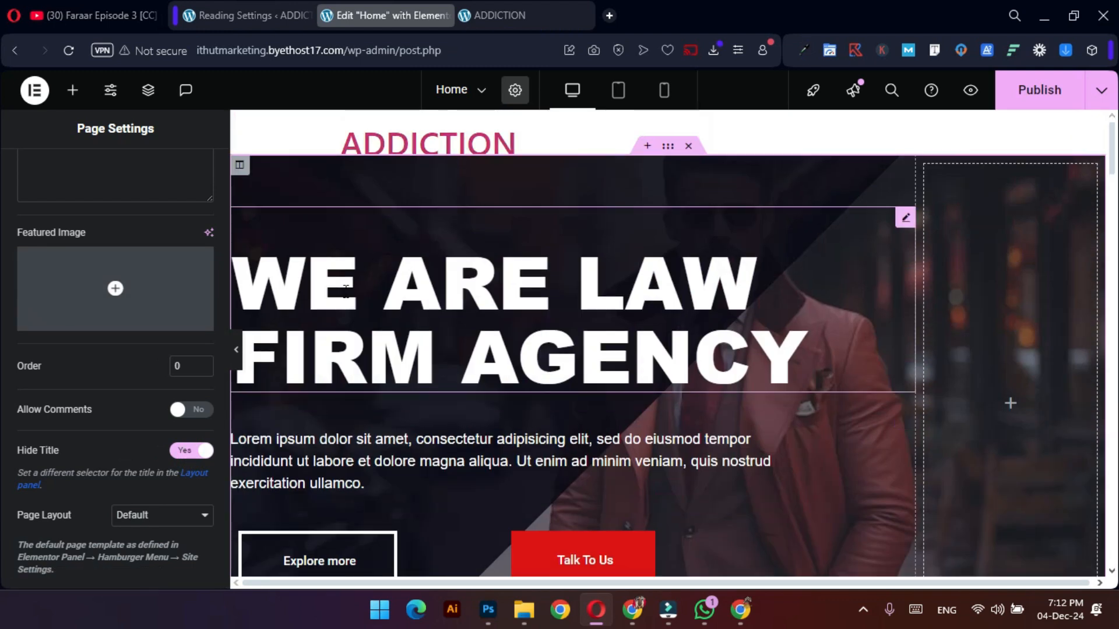
scroll(137, 415, up, 4)
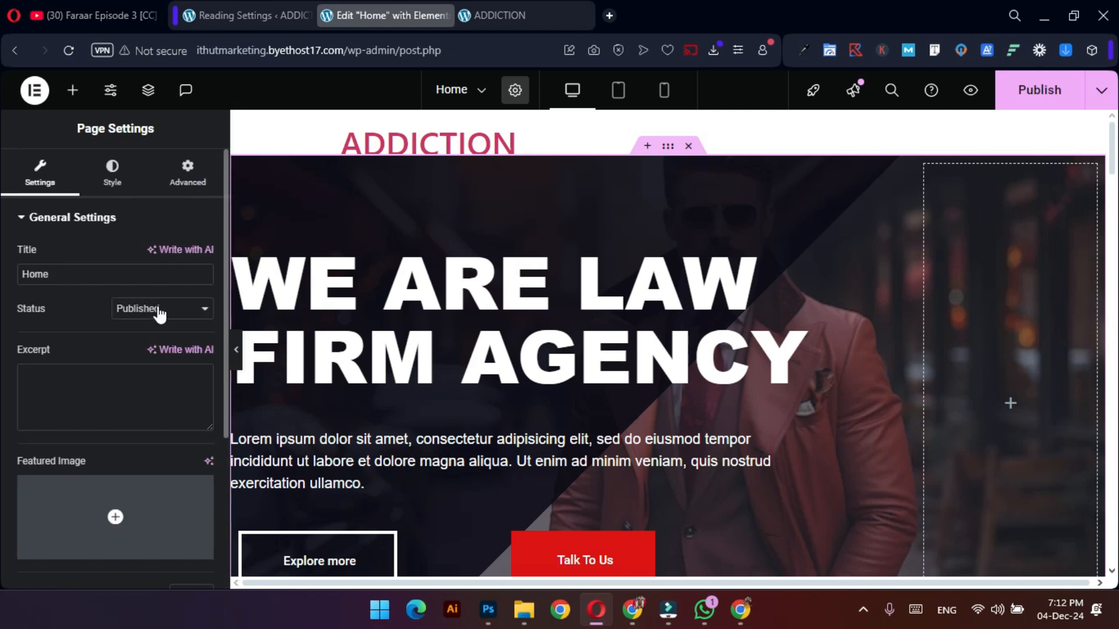
Publish the Home page and reload the site's front page to review its sections.
click(1038, 90)
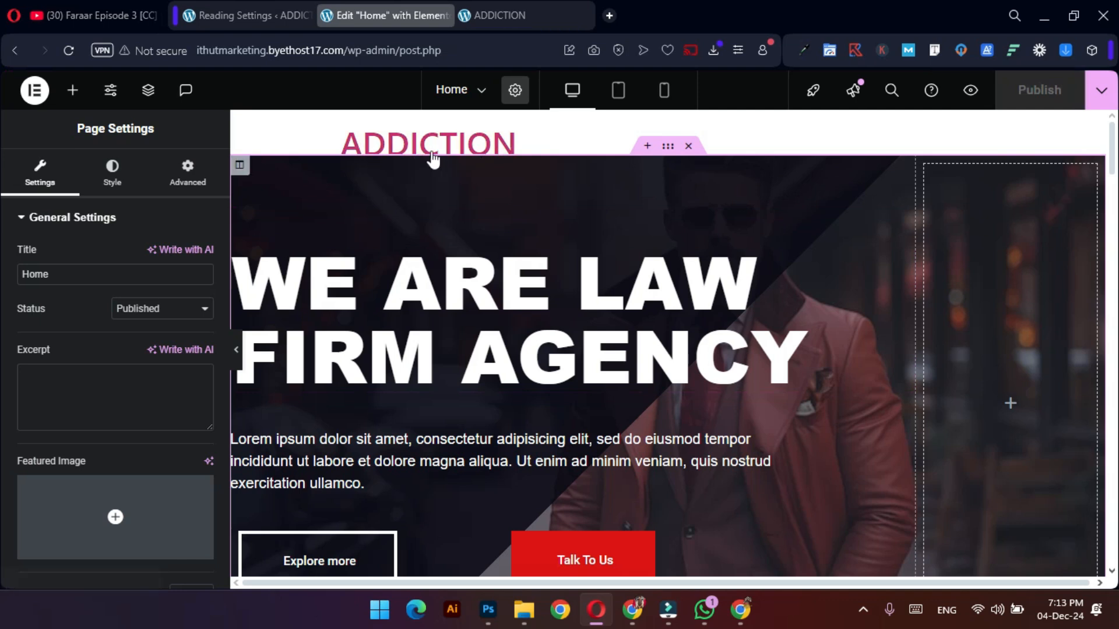
click(504, 2)
click(71, 50)
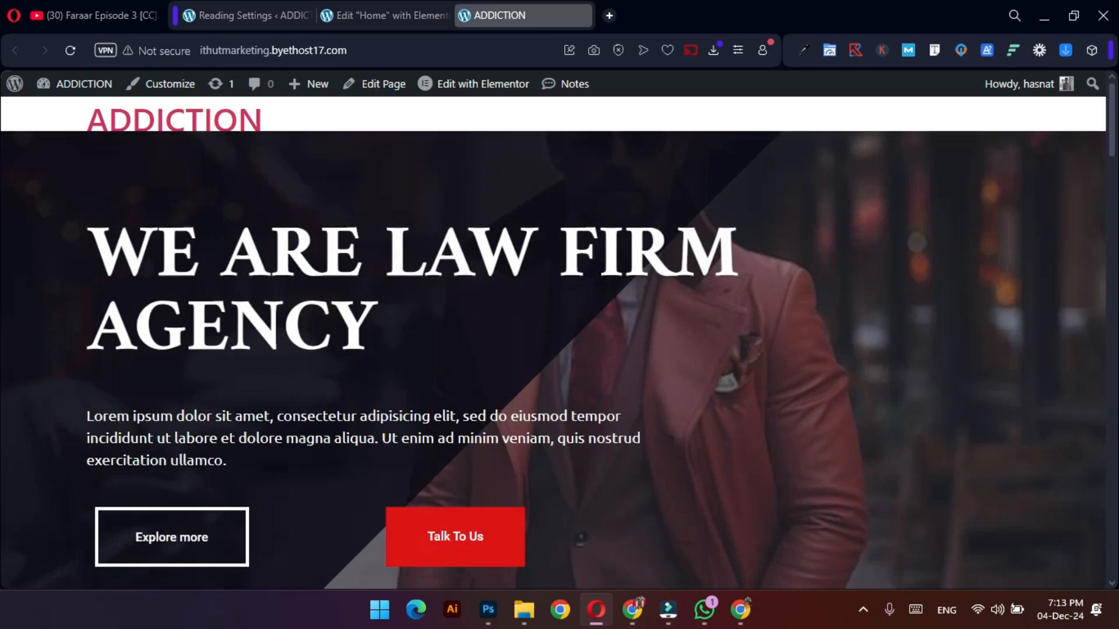
scroll(599, 278, down, 10)
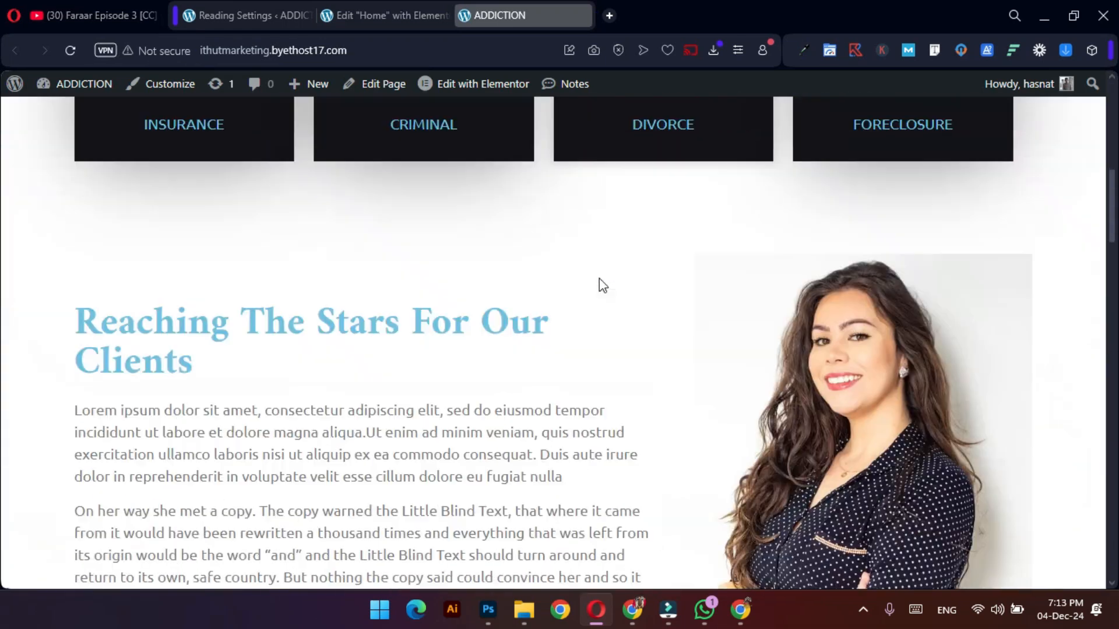
scroll(600, 285, down, 10)
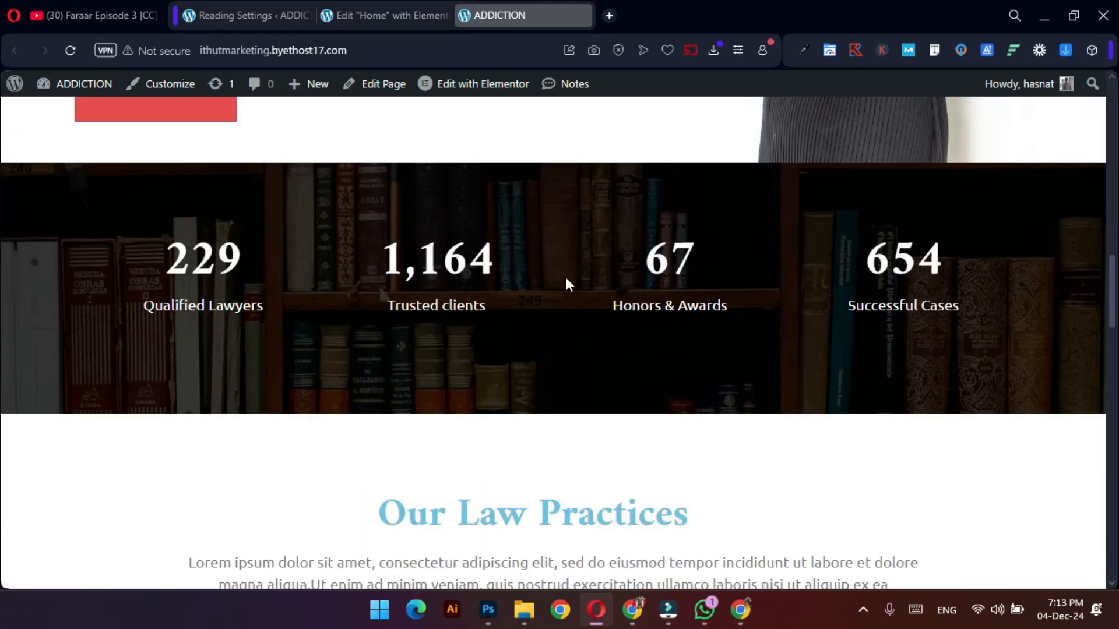
Set the site's global Primary color to dark red #AE0808 in Elementor's site settings and save the changes.
click(369, 7)
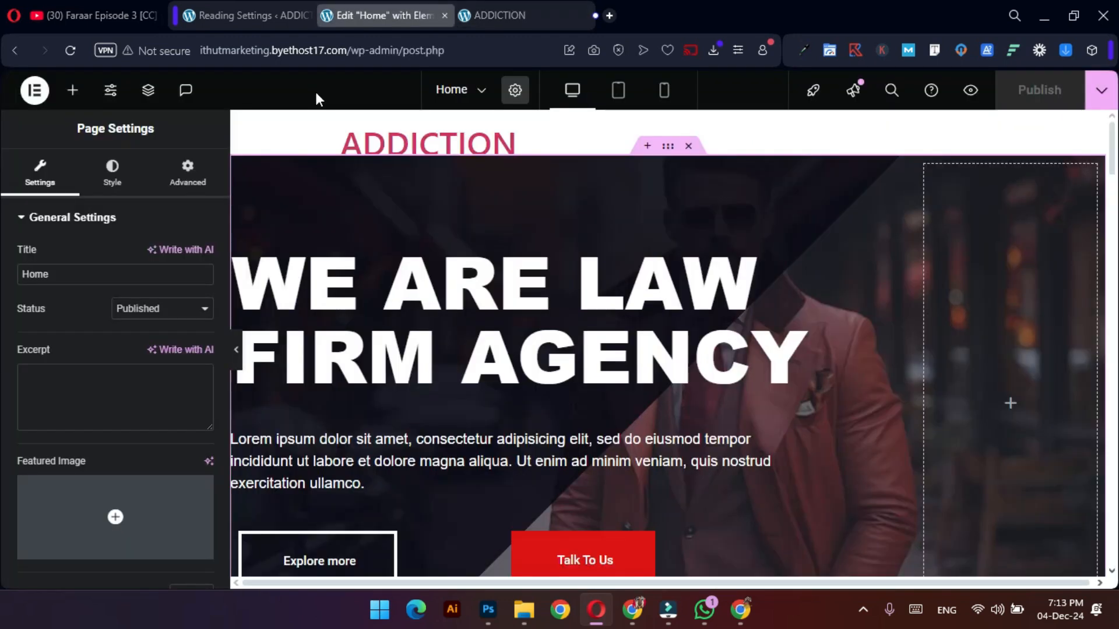
click(72, 92)
click(110, 92)
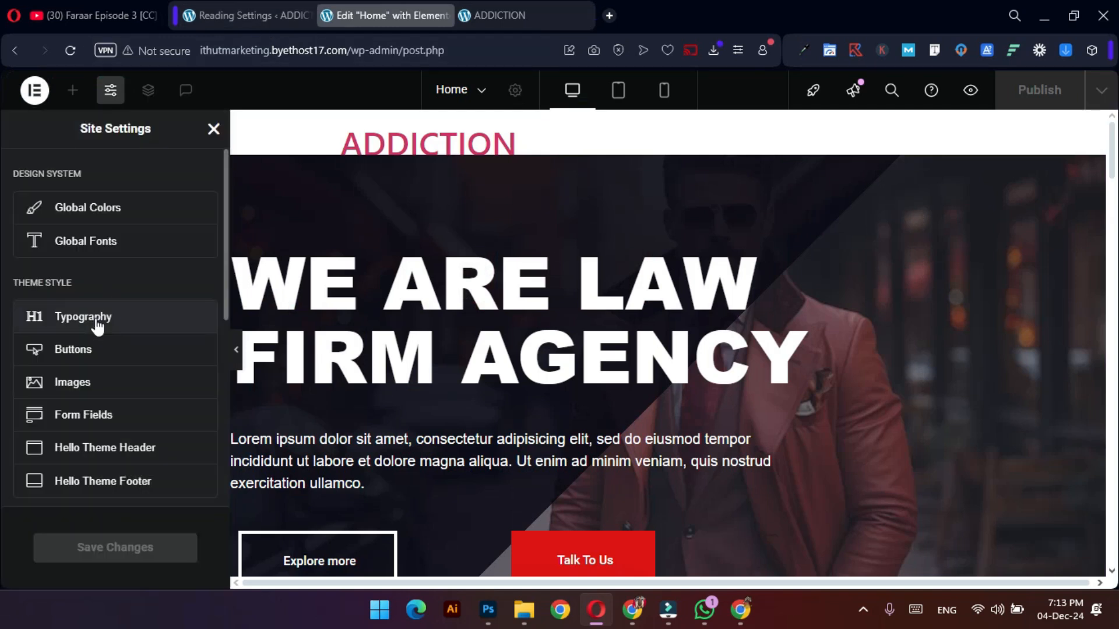
click(107, 211)
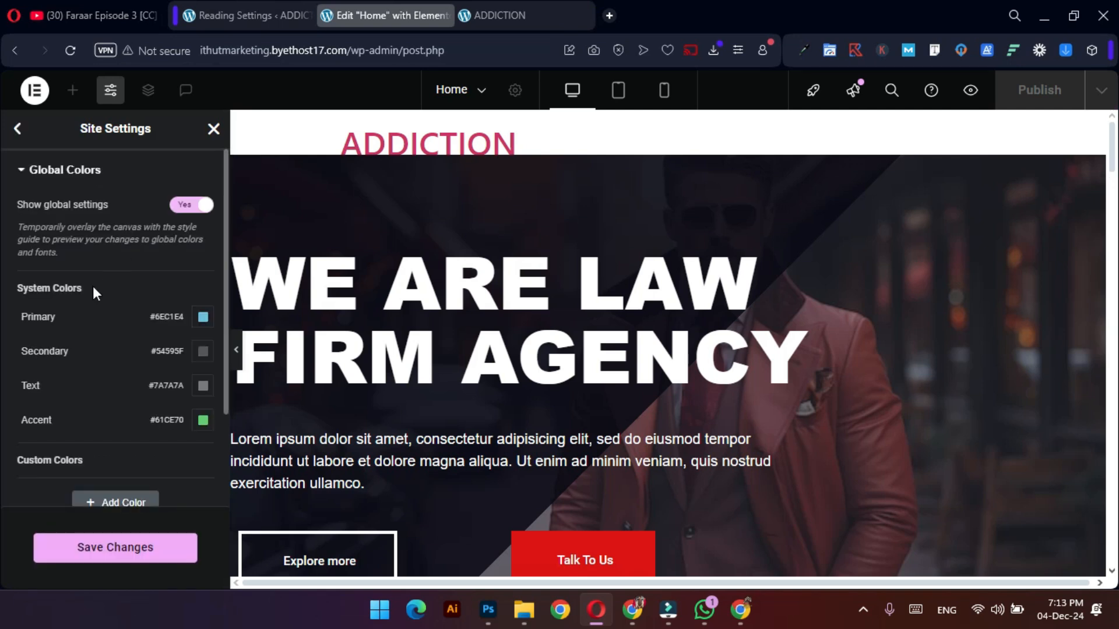
scroll(180, 373, down, 3)
scroll(181, 373, up, 3)
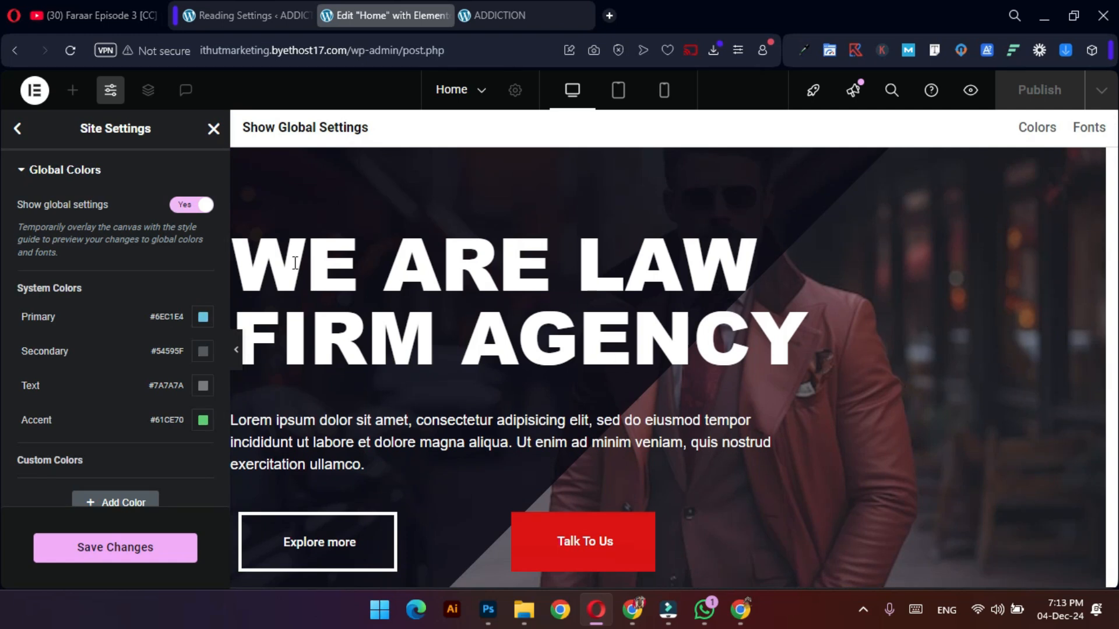
click(204, 319)
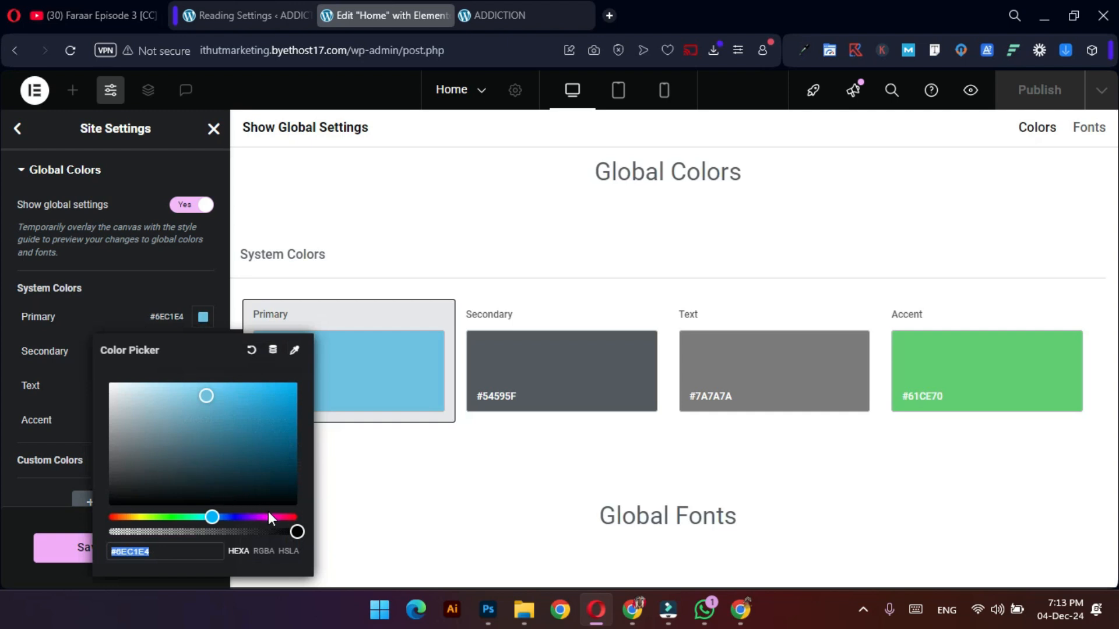
drag(265, 510, 297, 517)
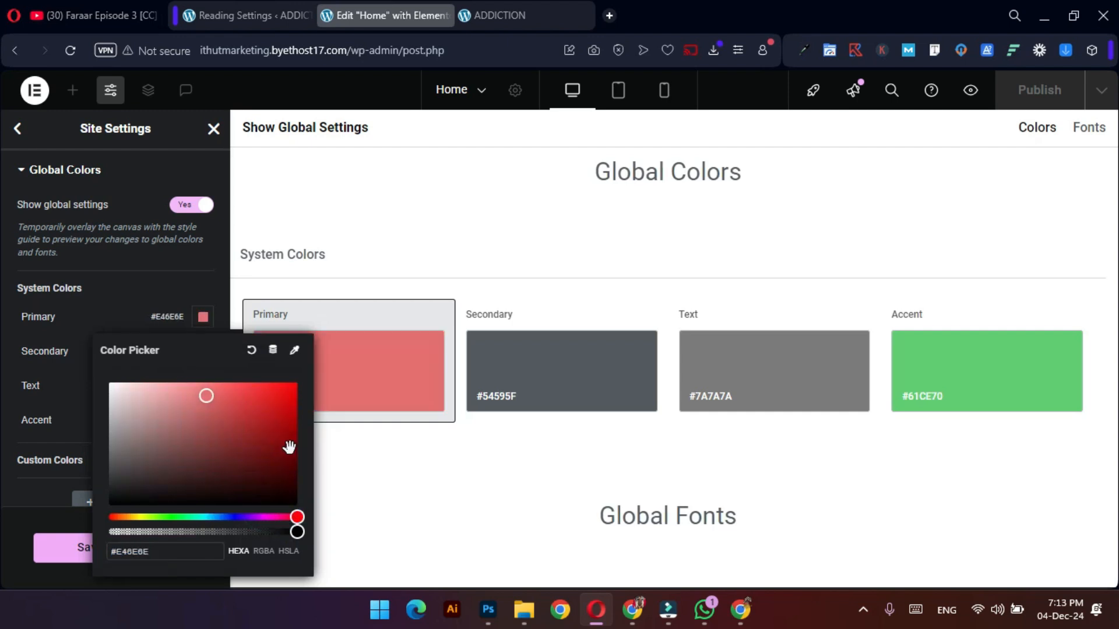
mouse_move(281, 434)
mouse_down()
mouse_move(285, 452)
mouse_move(275, 441)
mouse_move(288, 421)
mouse_up()
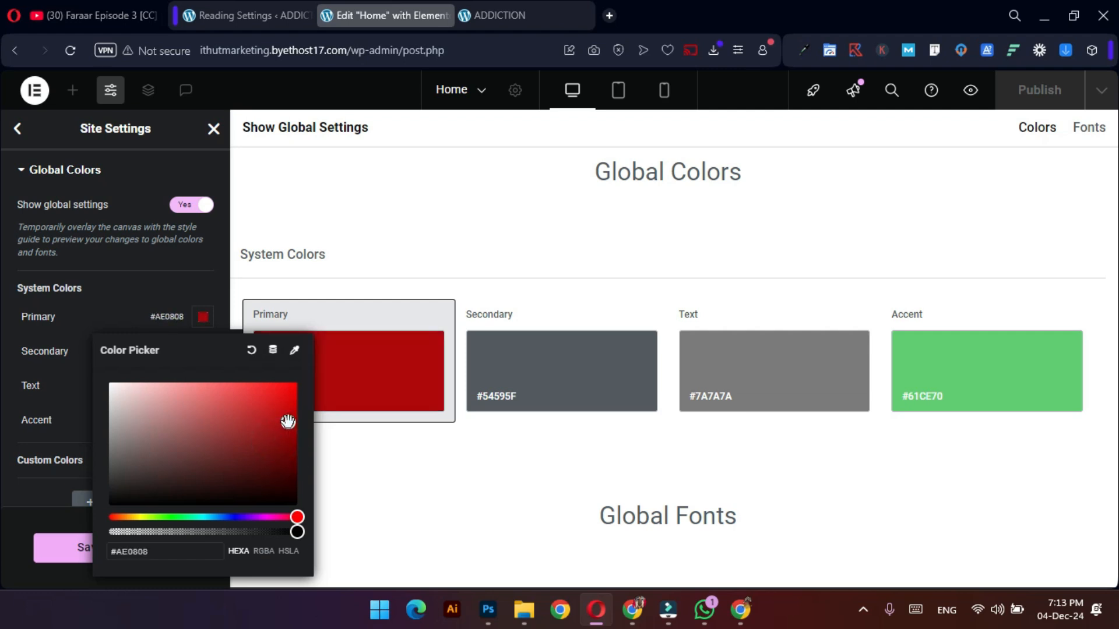
click(69, 408)
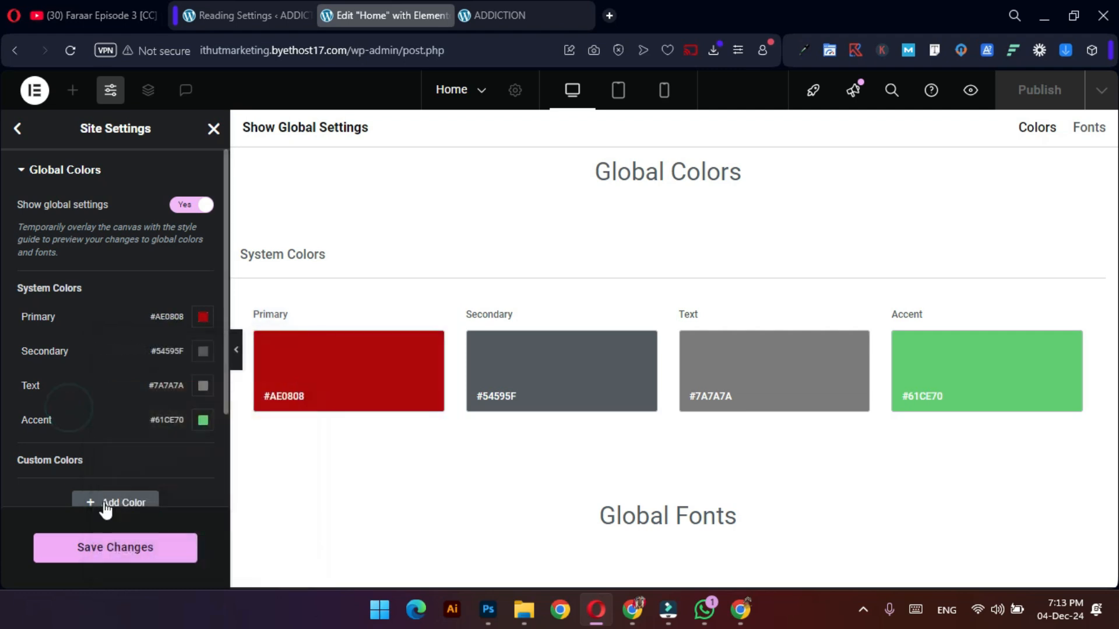
click(121, 548)
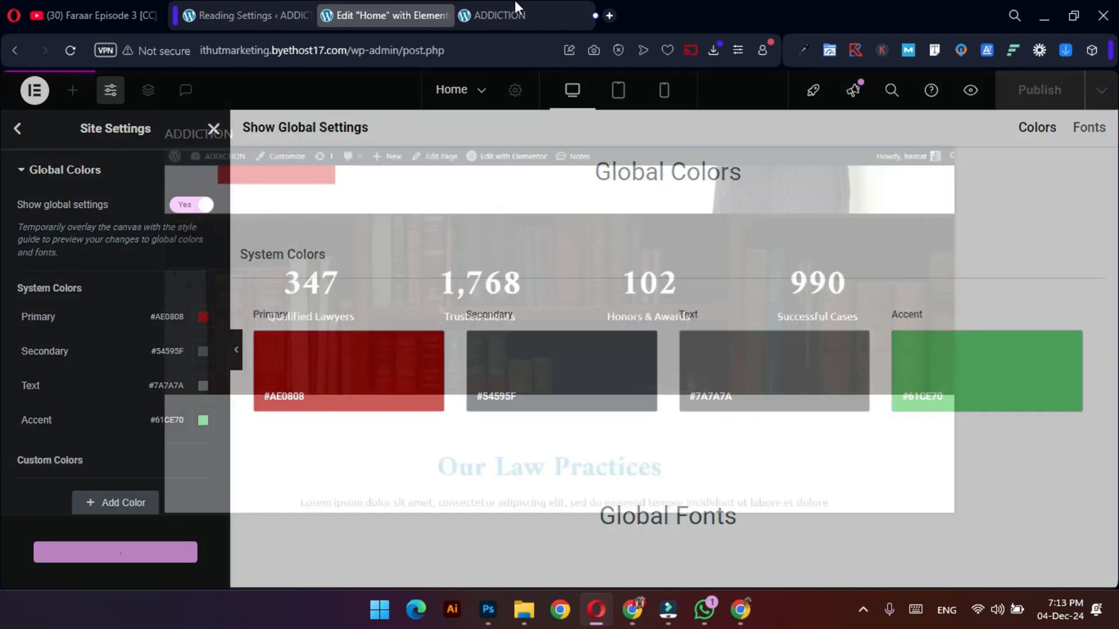
Reload the live front page, examine the global primary color throughout its sections, and return to the Home page editor.
click(515, 16)
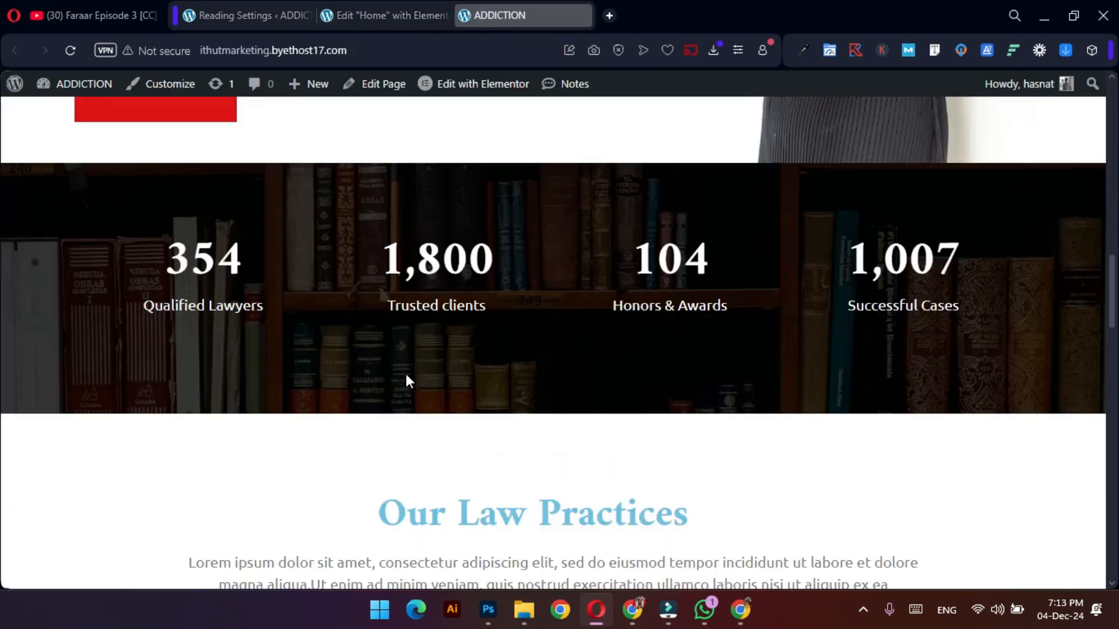
scroll(406, 379, down, 3)
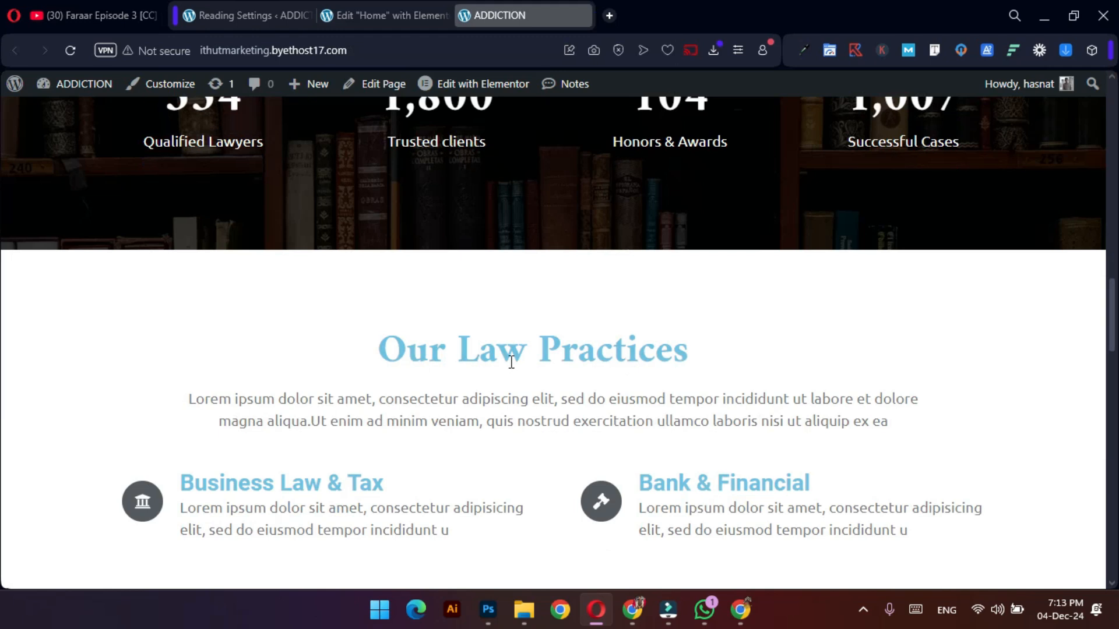
click(397, 2)
click(470, 3)
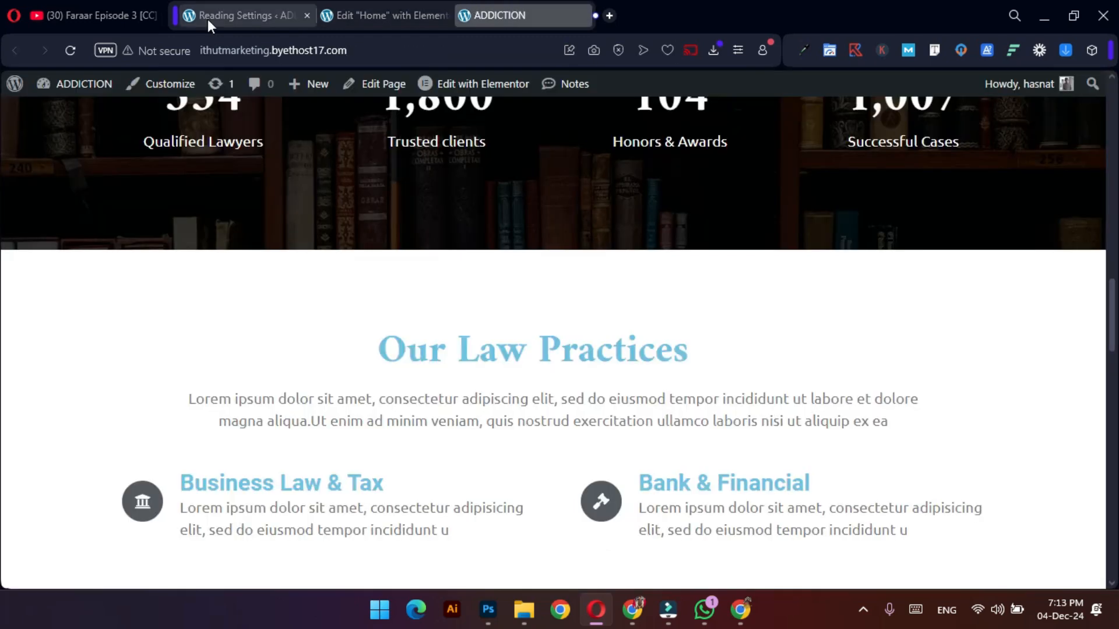
click(70, 50)
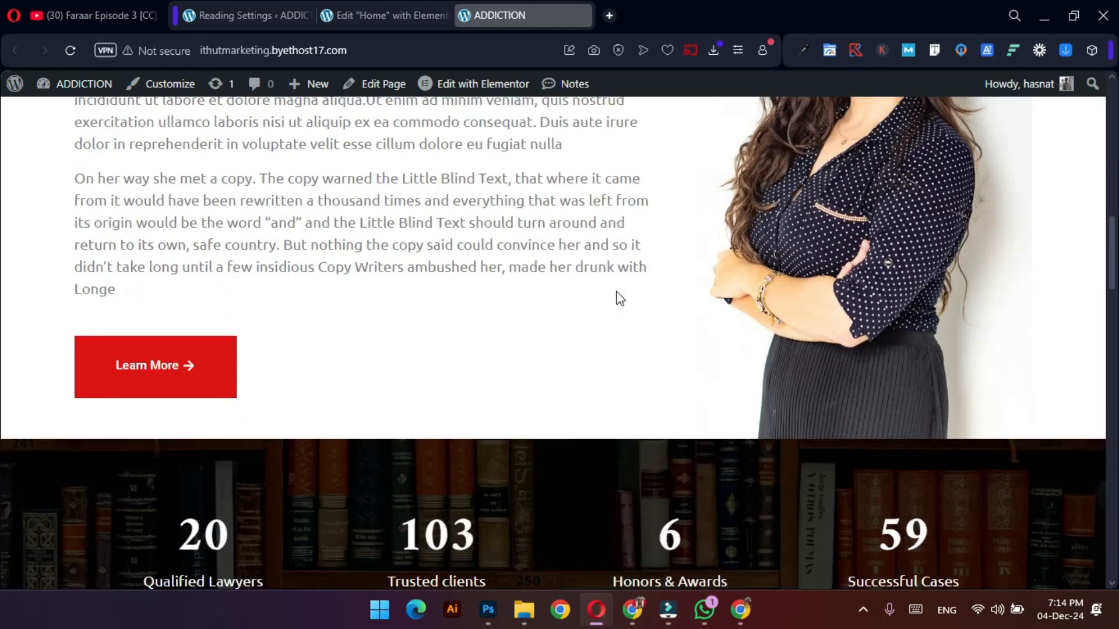
scroll(619, 299, down, 15)
scroll(620, 299, down, 15)
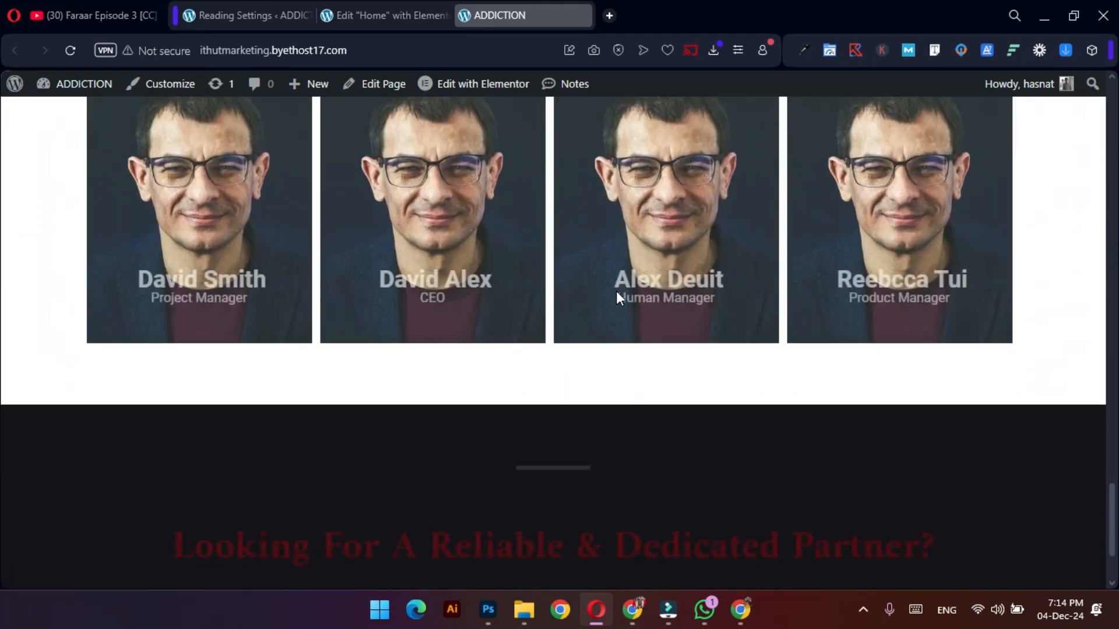
scroll(617, 293, down, 3)
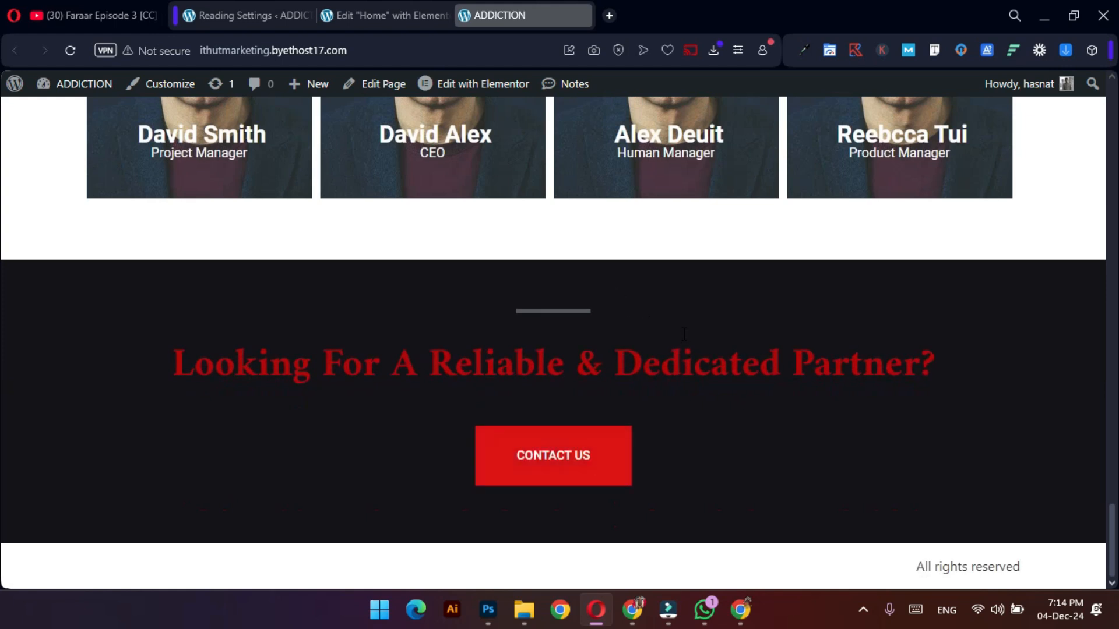
scroll(681, 331, up, 20)
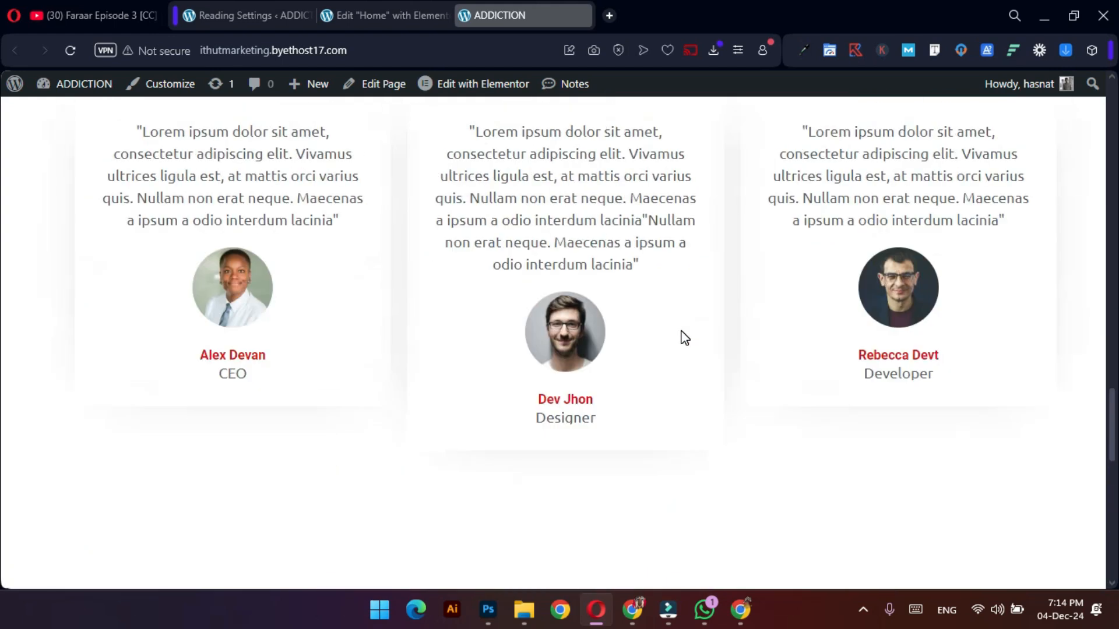
scroll(684, 332, up, 12)
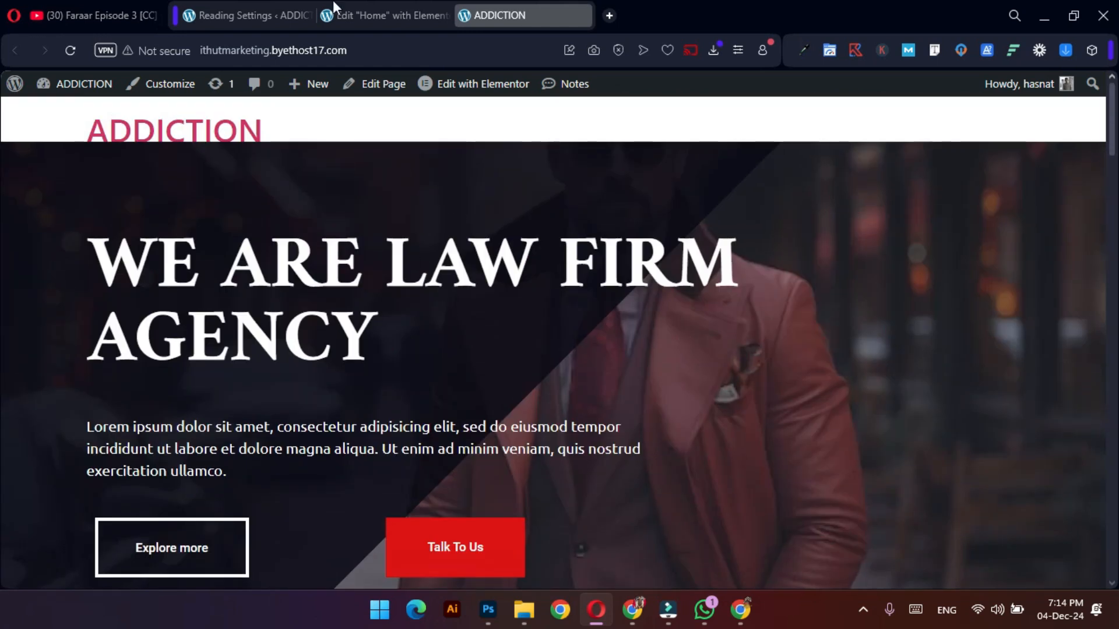
click(389, 7)
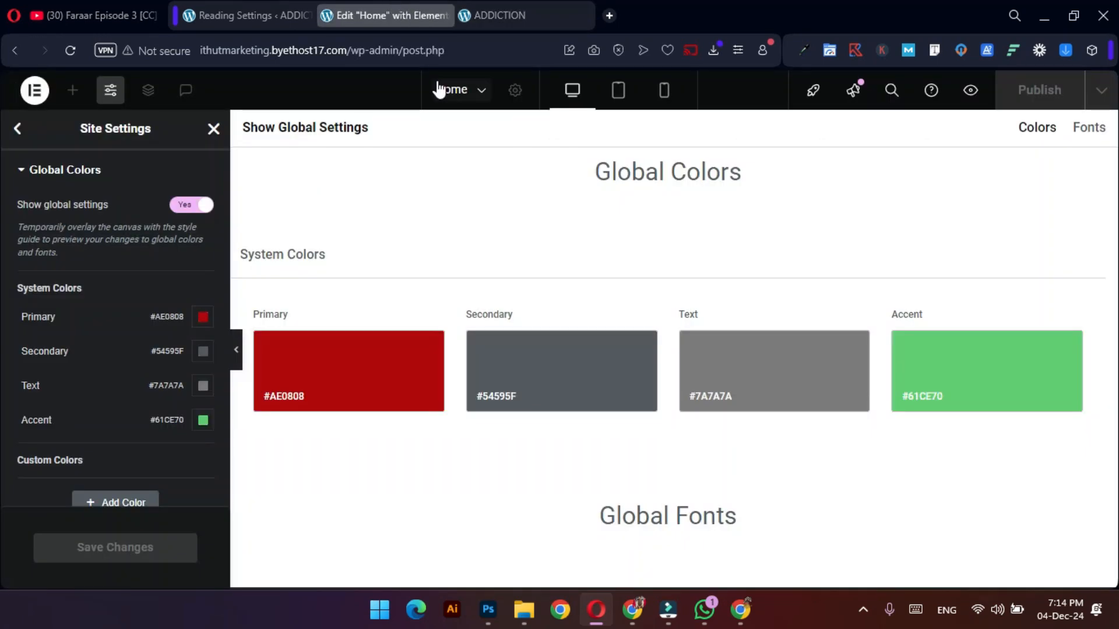